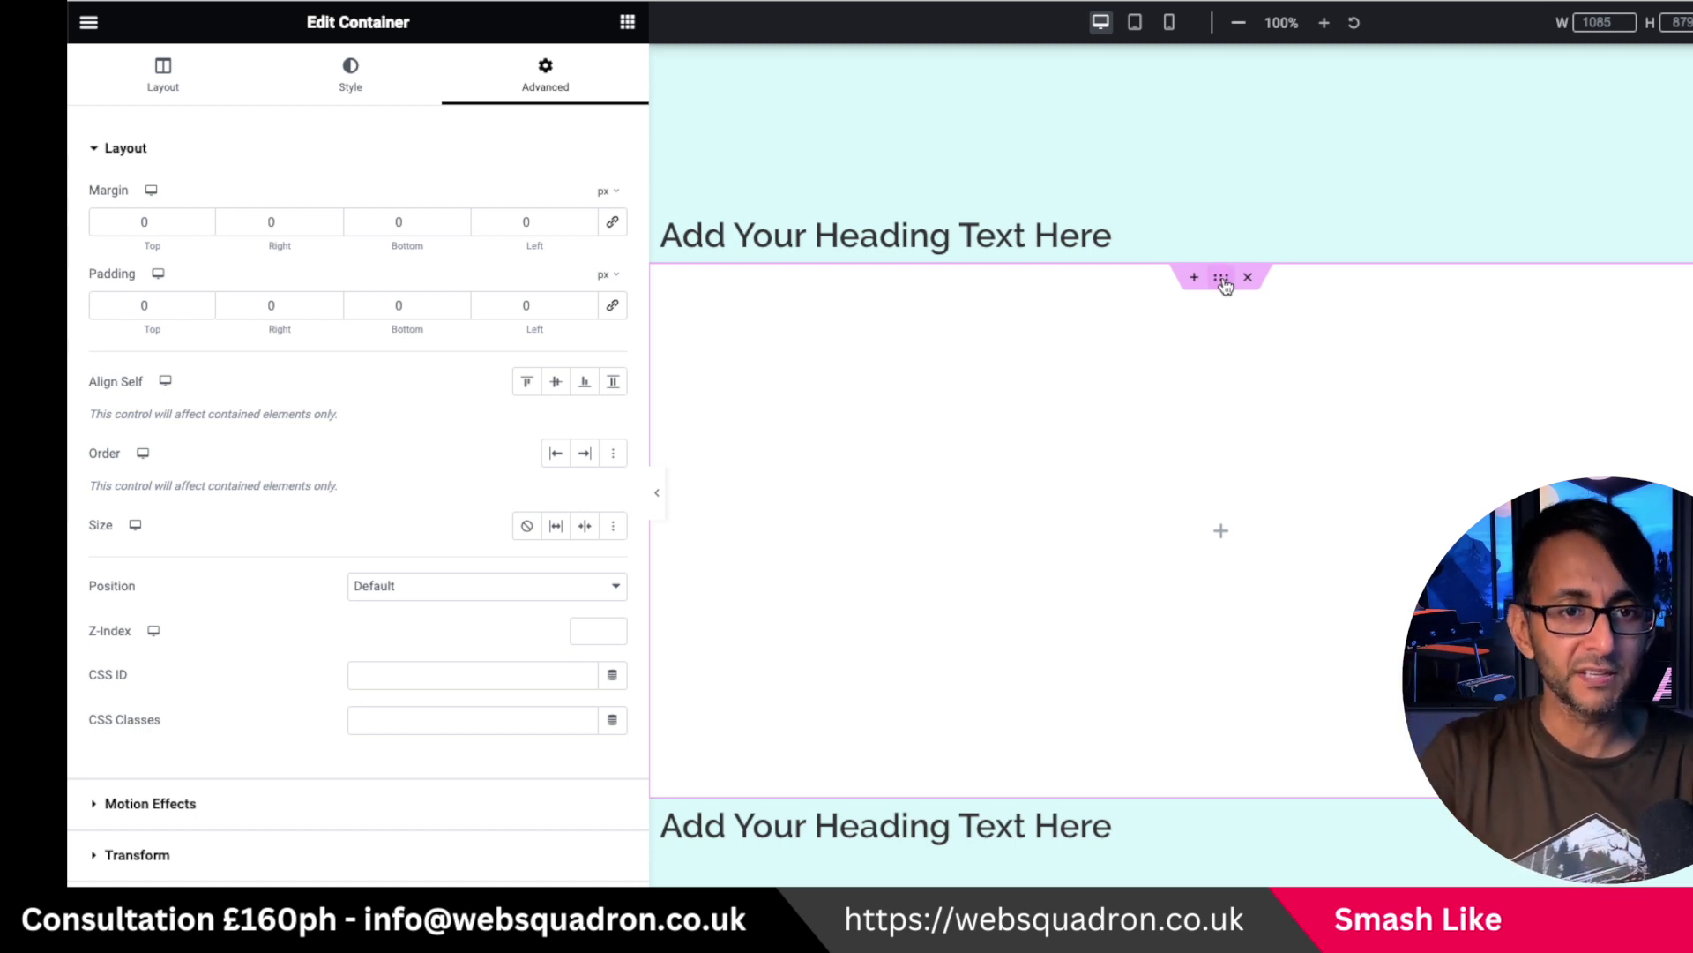
# Show the middle container's Layout settings: Boxed, 1140 px width, 500 px minimum height
pyautogui.click(163, 78)
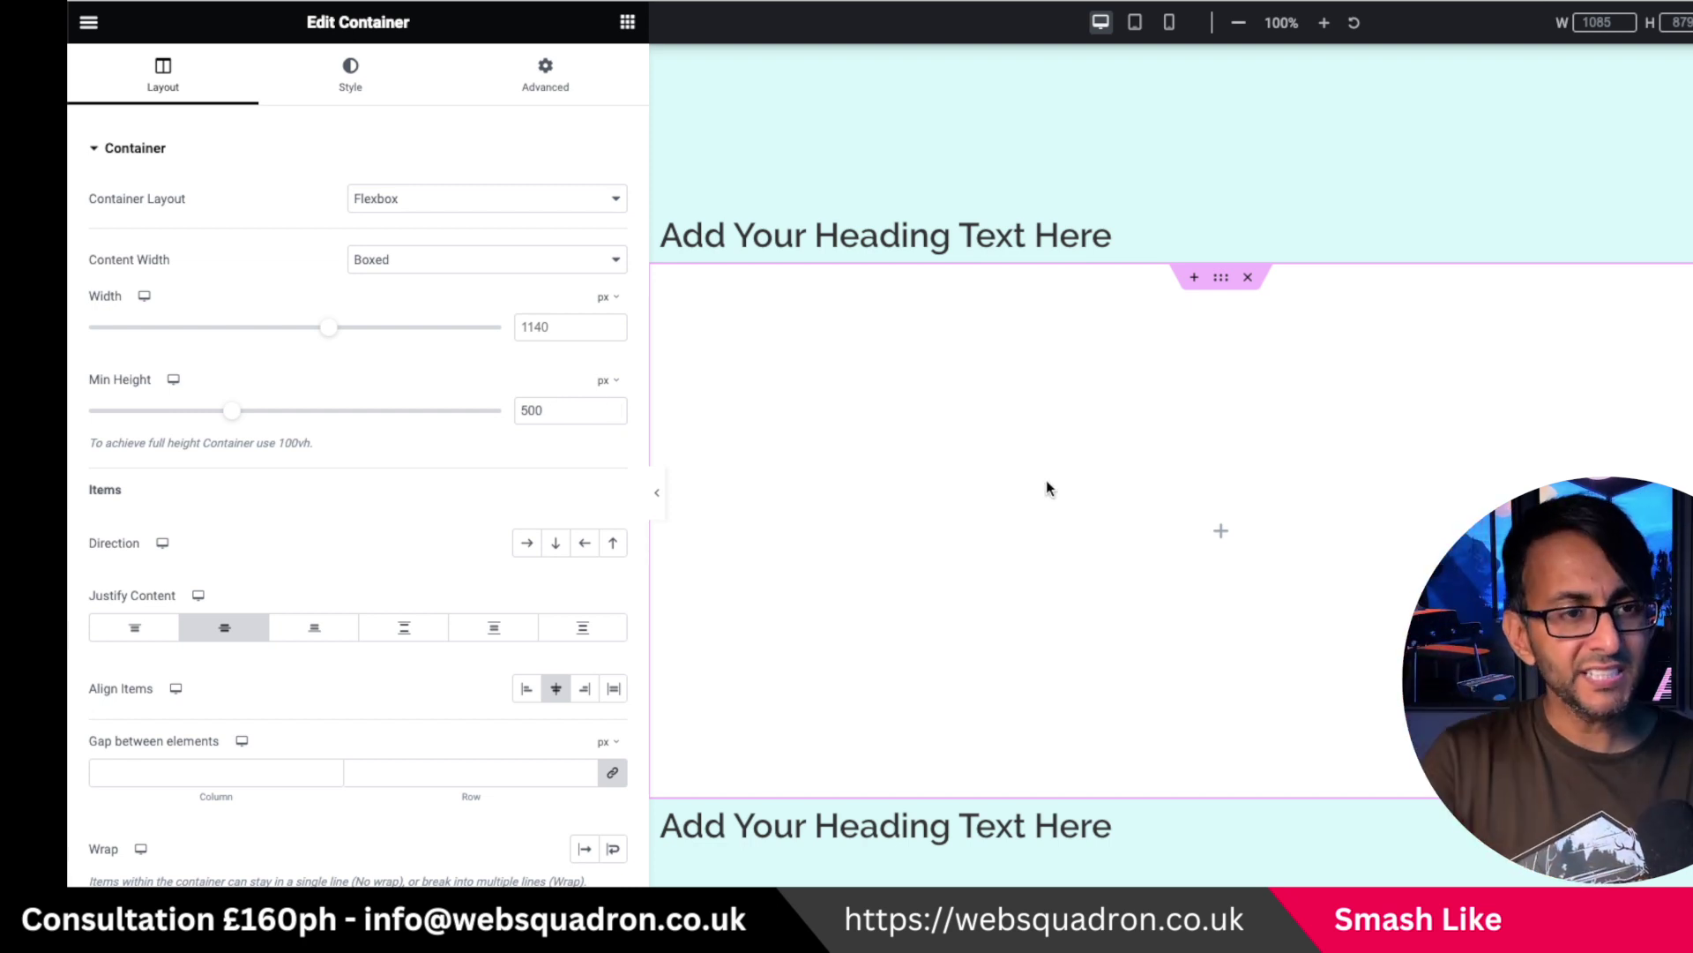
# Add an Accordion widget and place a single vertical container inside Item #1
pyautogui.click(626, 23)
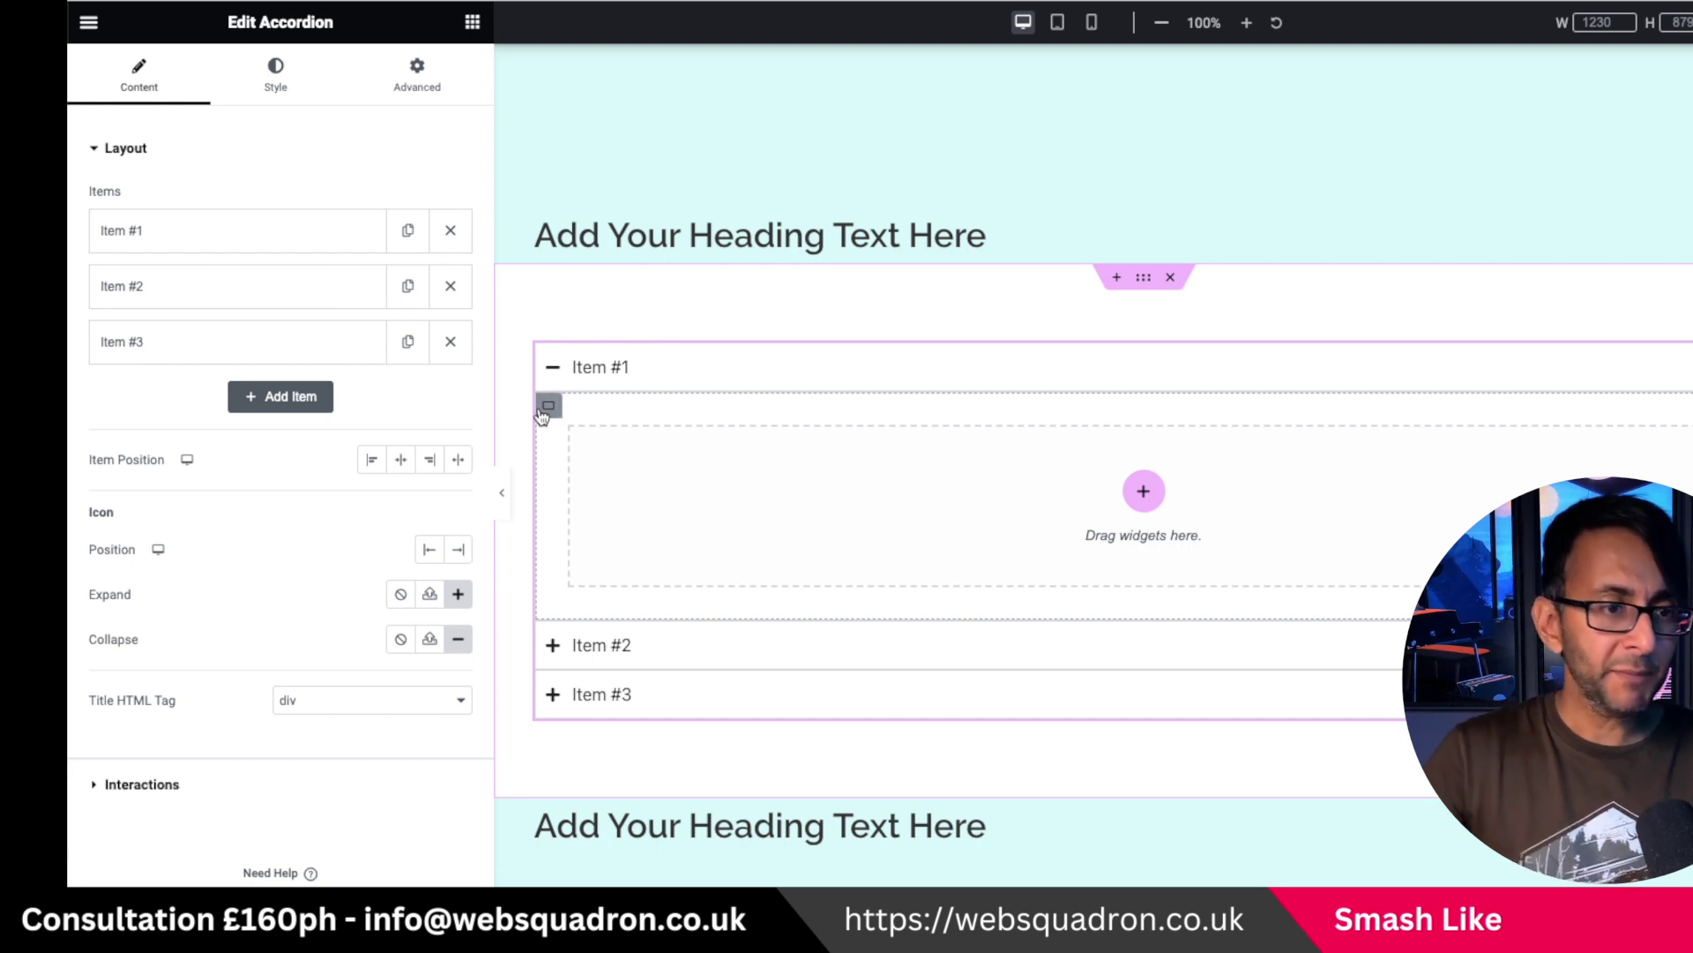
pyautogui.click(1140, 491)
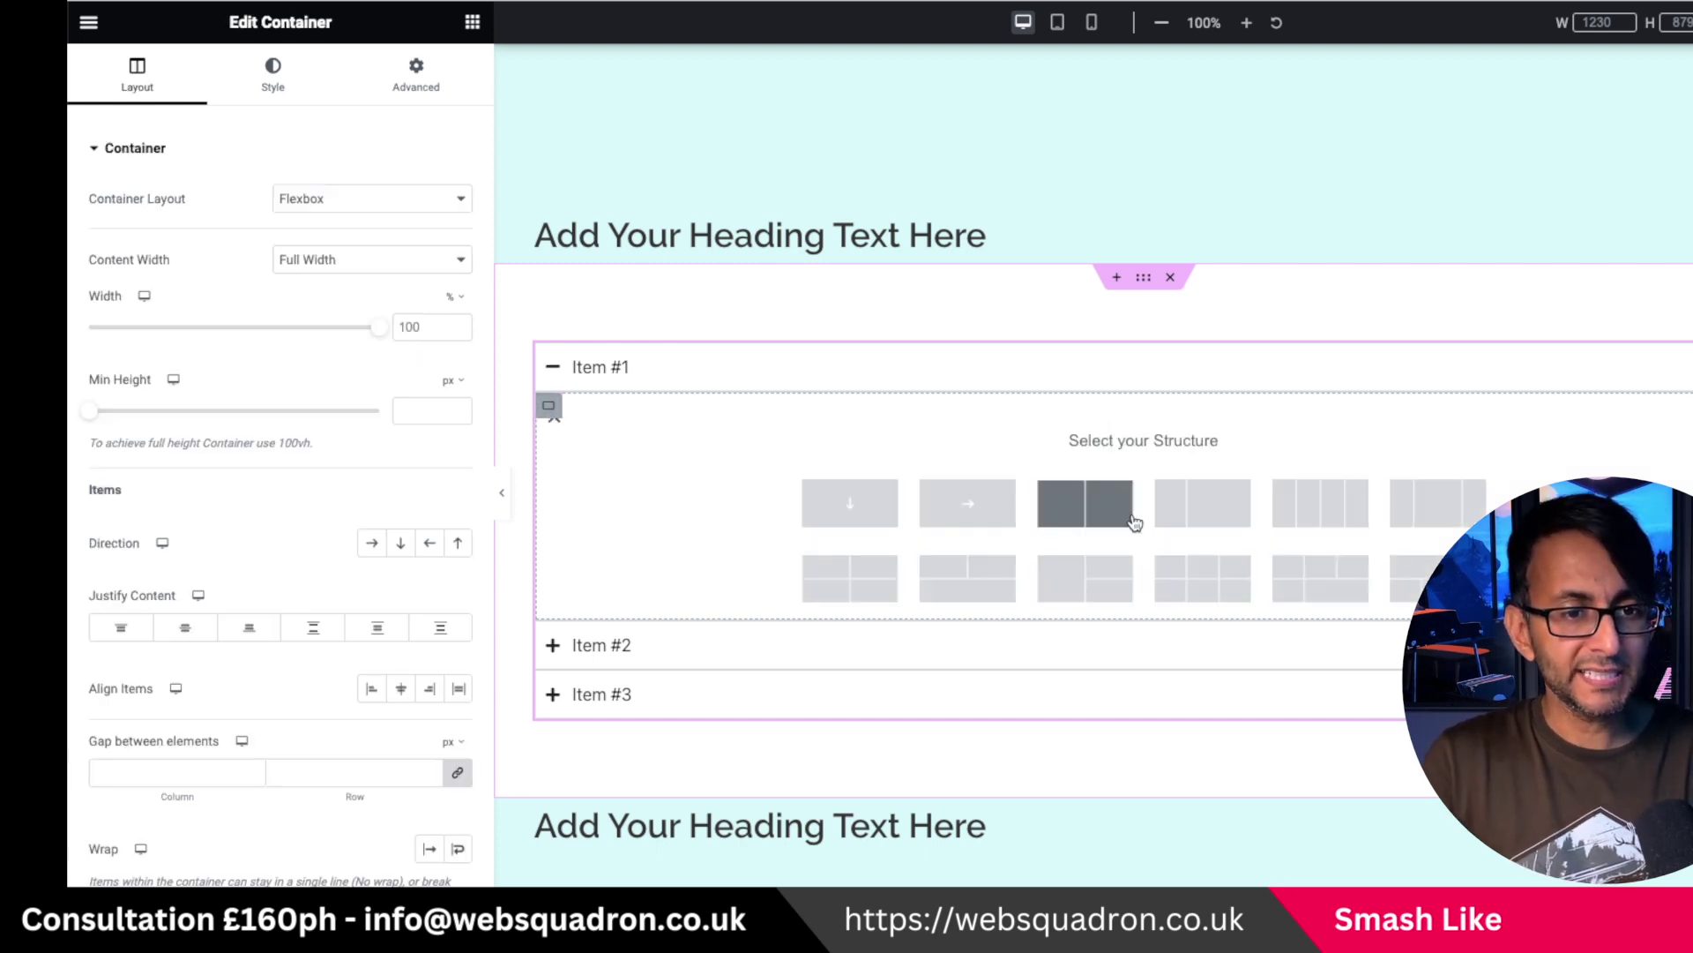
pyautogui.click(842, 512)
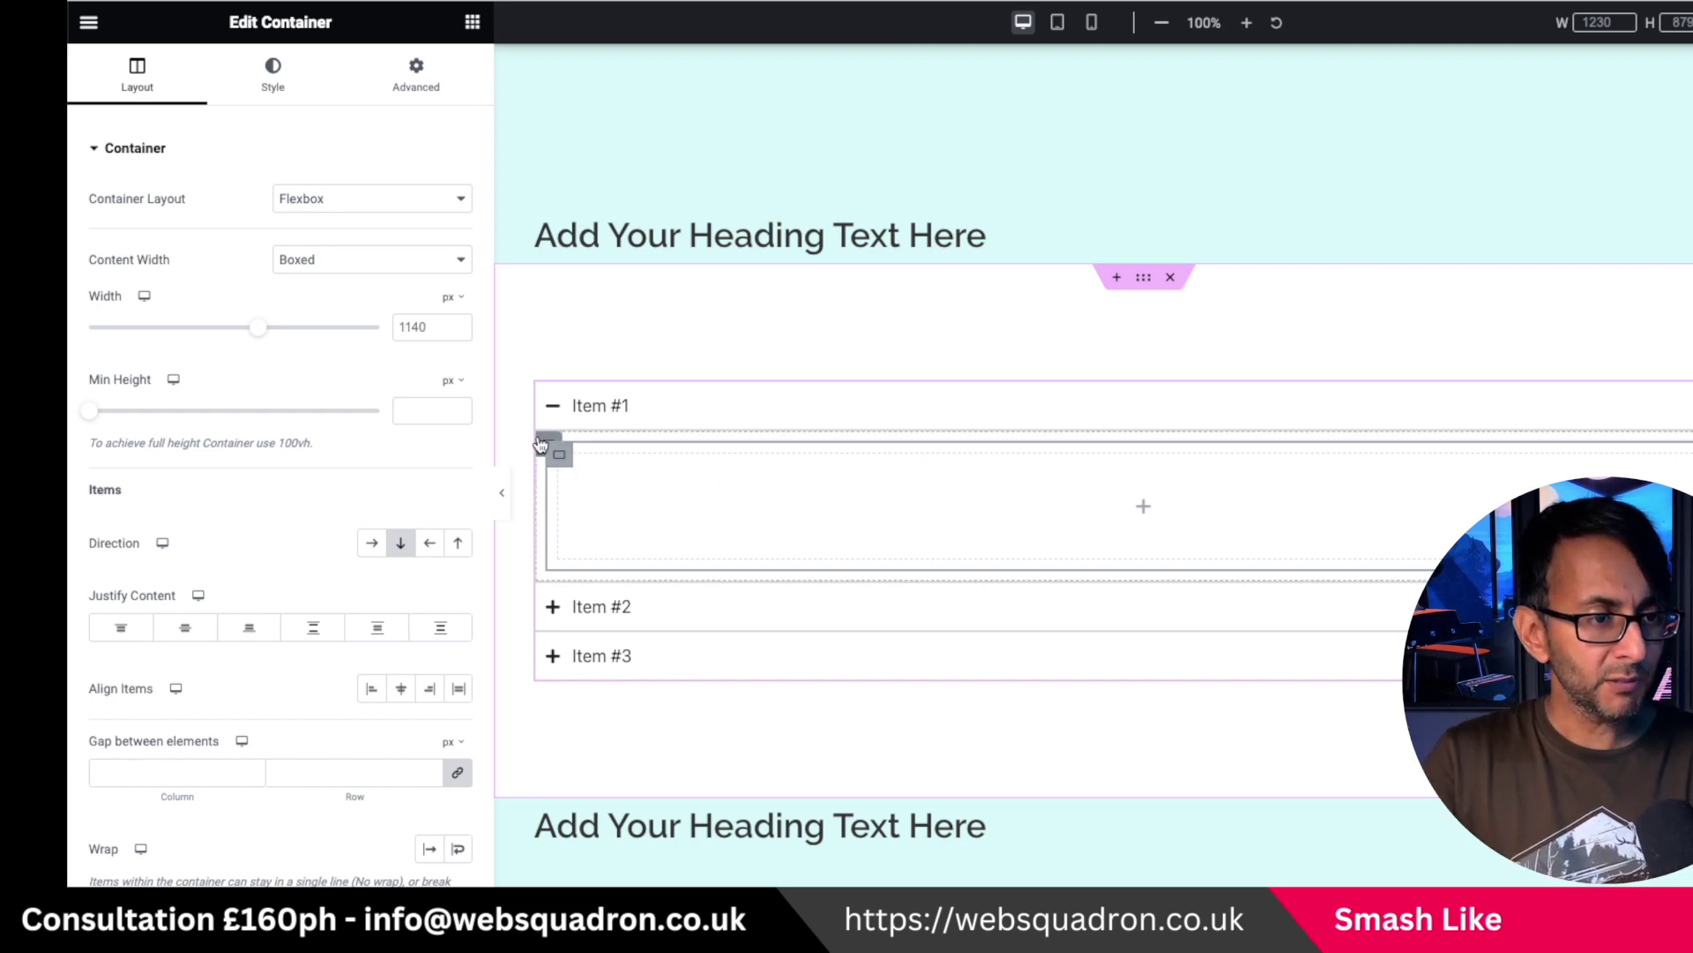
# Set the nested container's margin and padding to 0 on every side
pyautogui.click(562, 459)
pyautogui.click(416, 75)
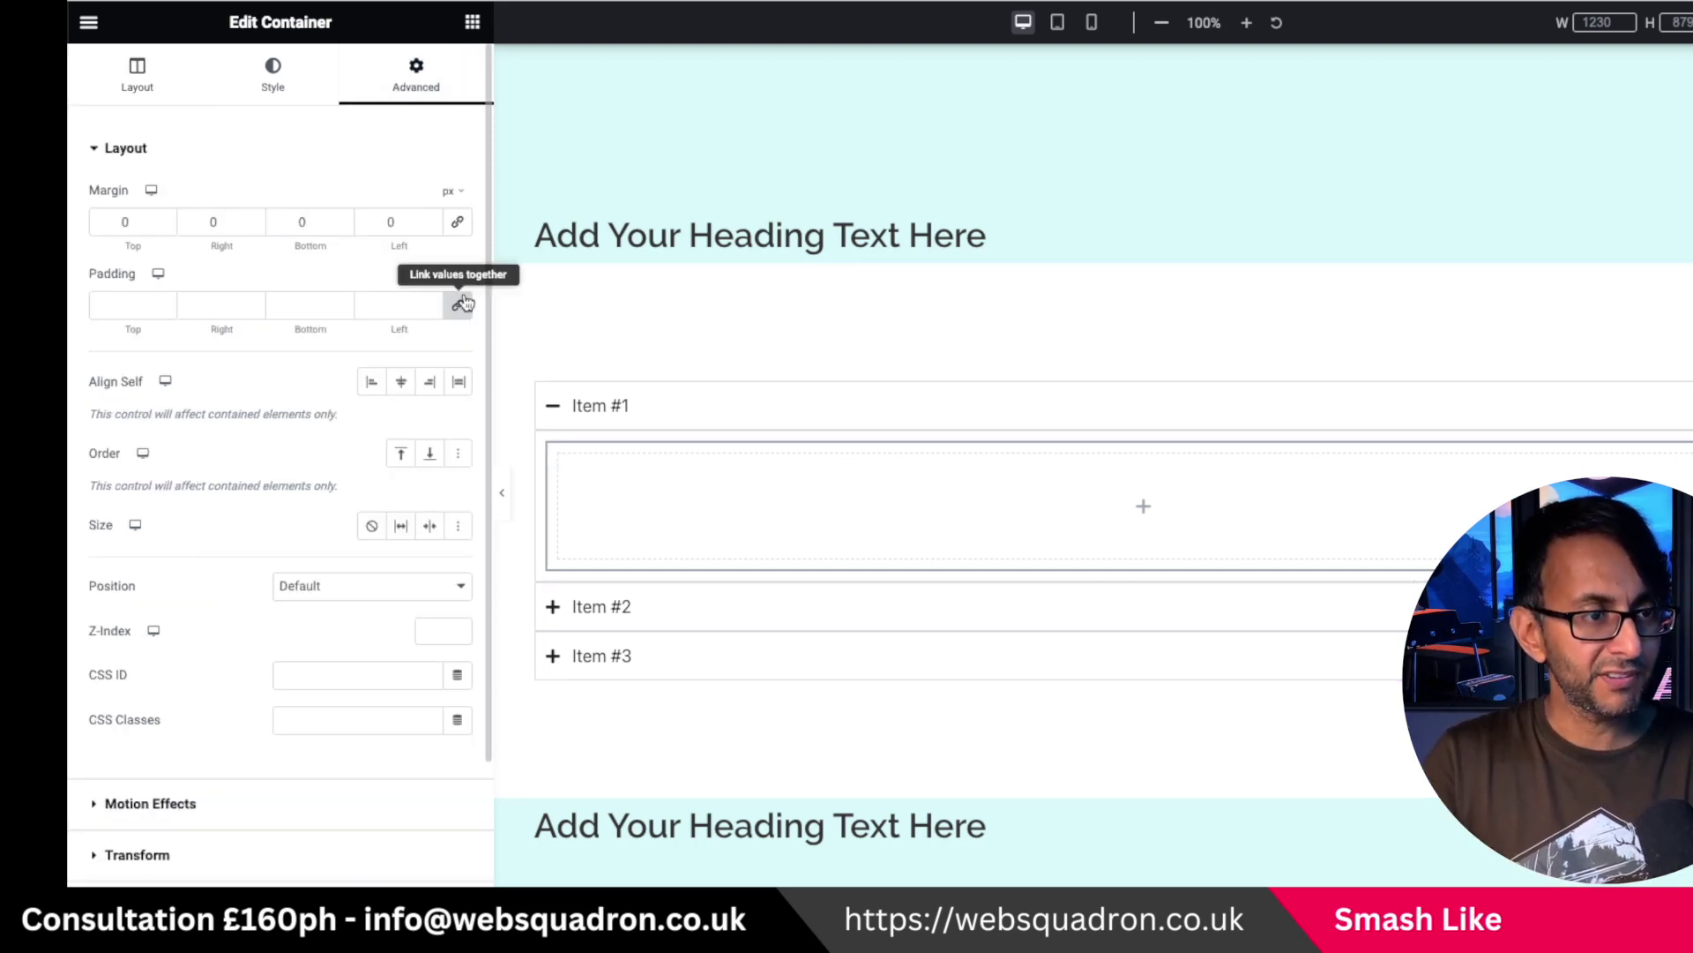
pyautogui.click(549, 455)
pyautogui.click(416, 75)
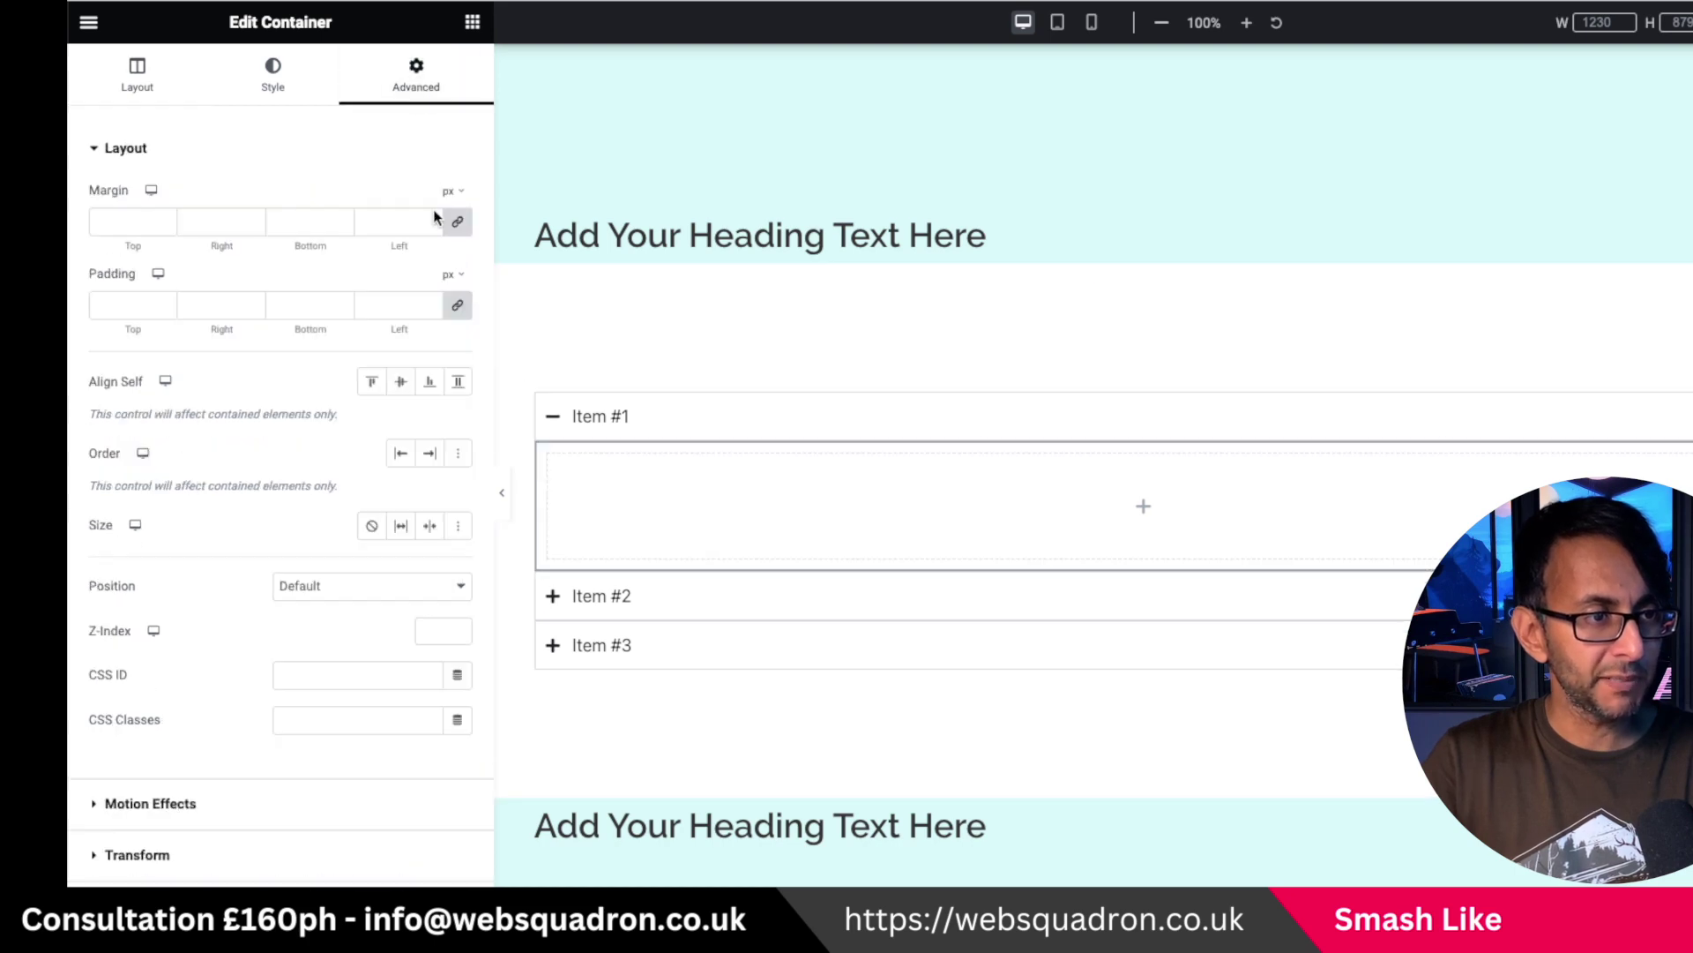
pyautogui.click(457, 305)
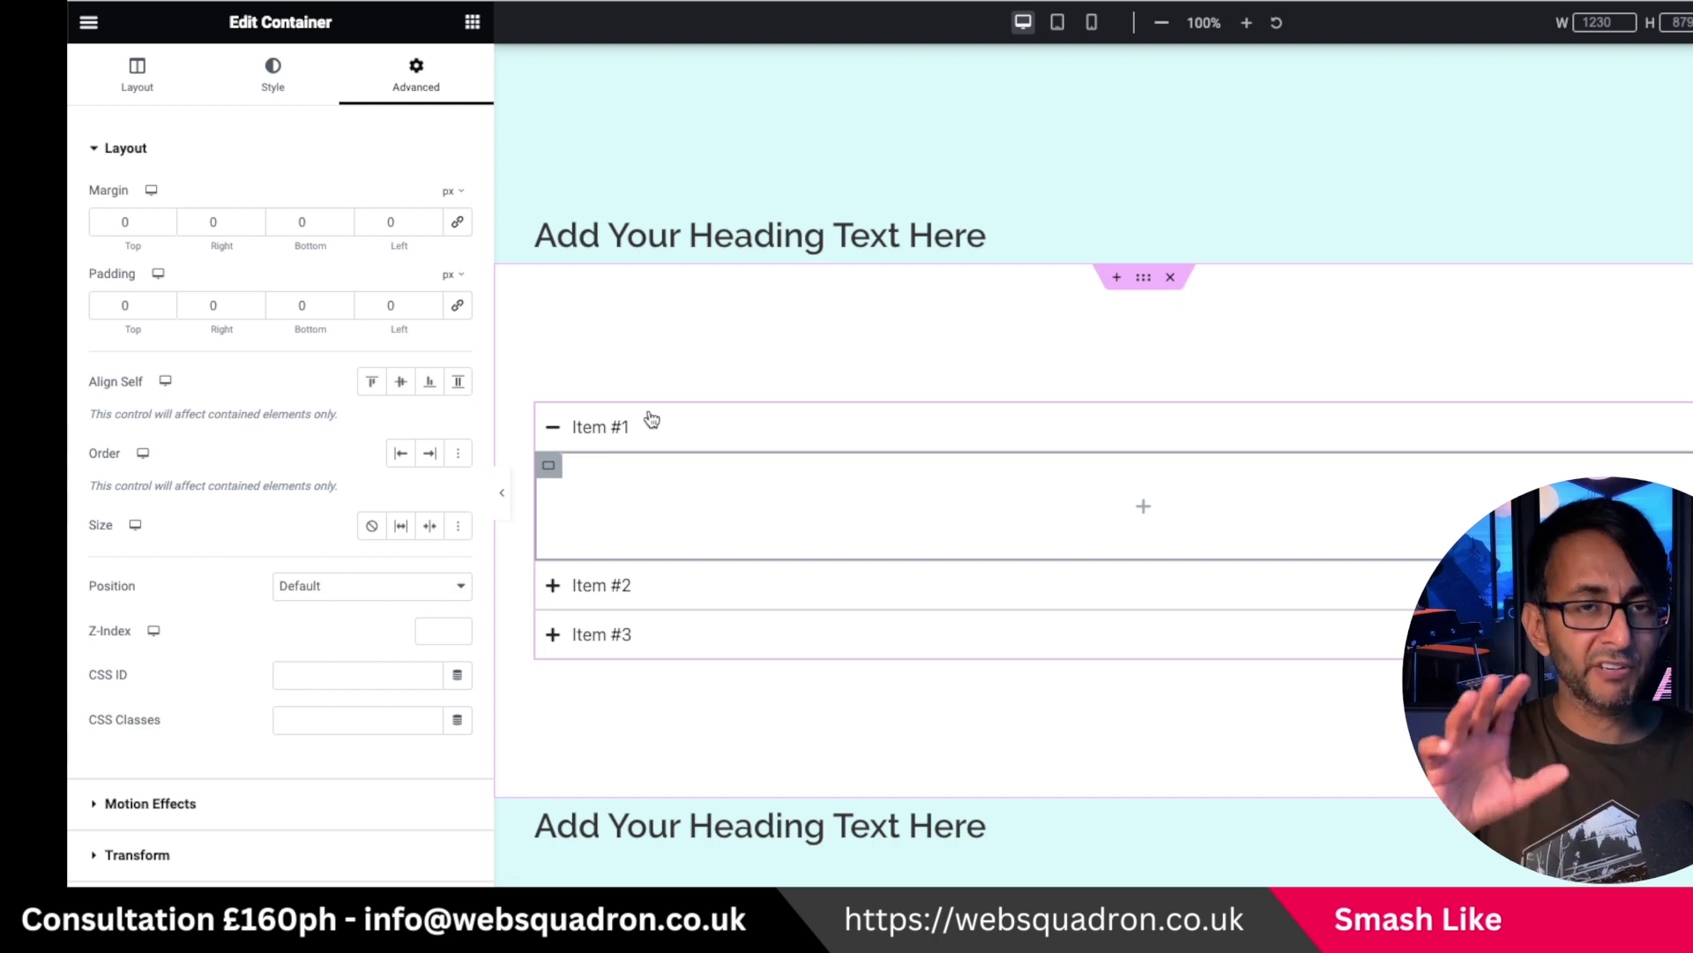
# Give Item #1's inner container a classic background of the dark living-room photo from the Media Library
pyautogui.click(547, 470)
pyautogui.click(275, 81)
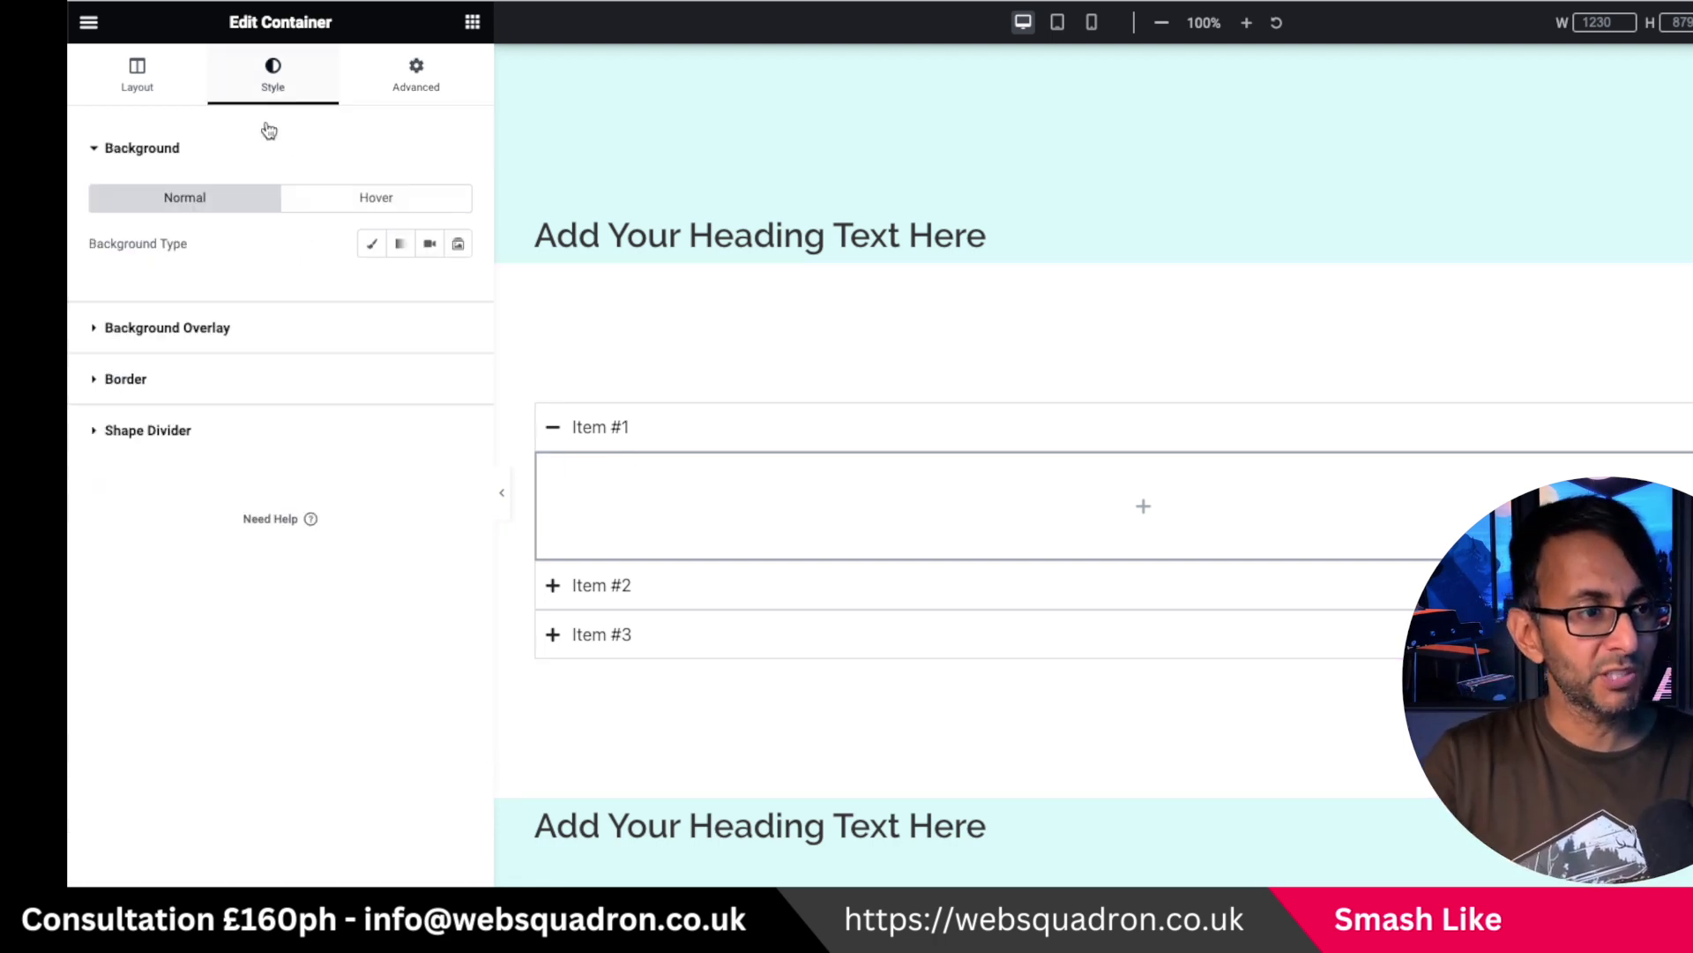
pyautogui.click(372, 245)
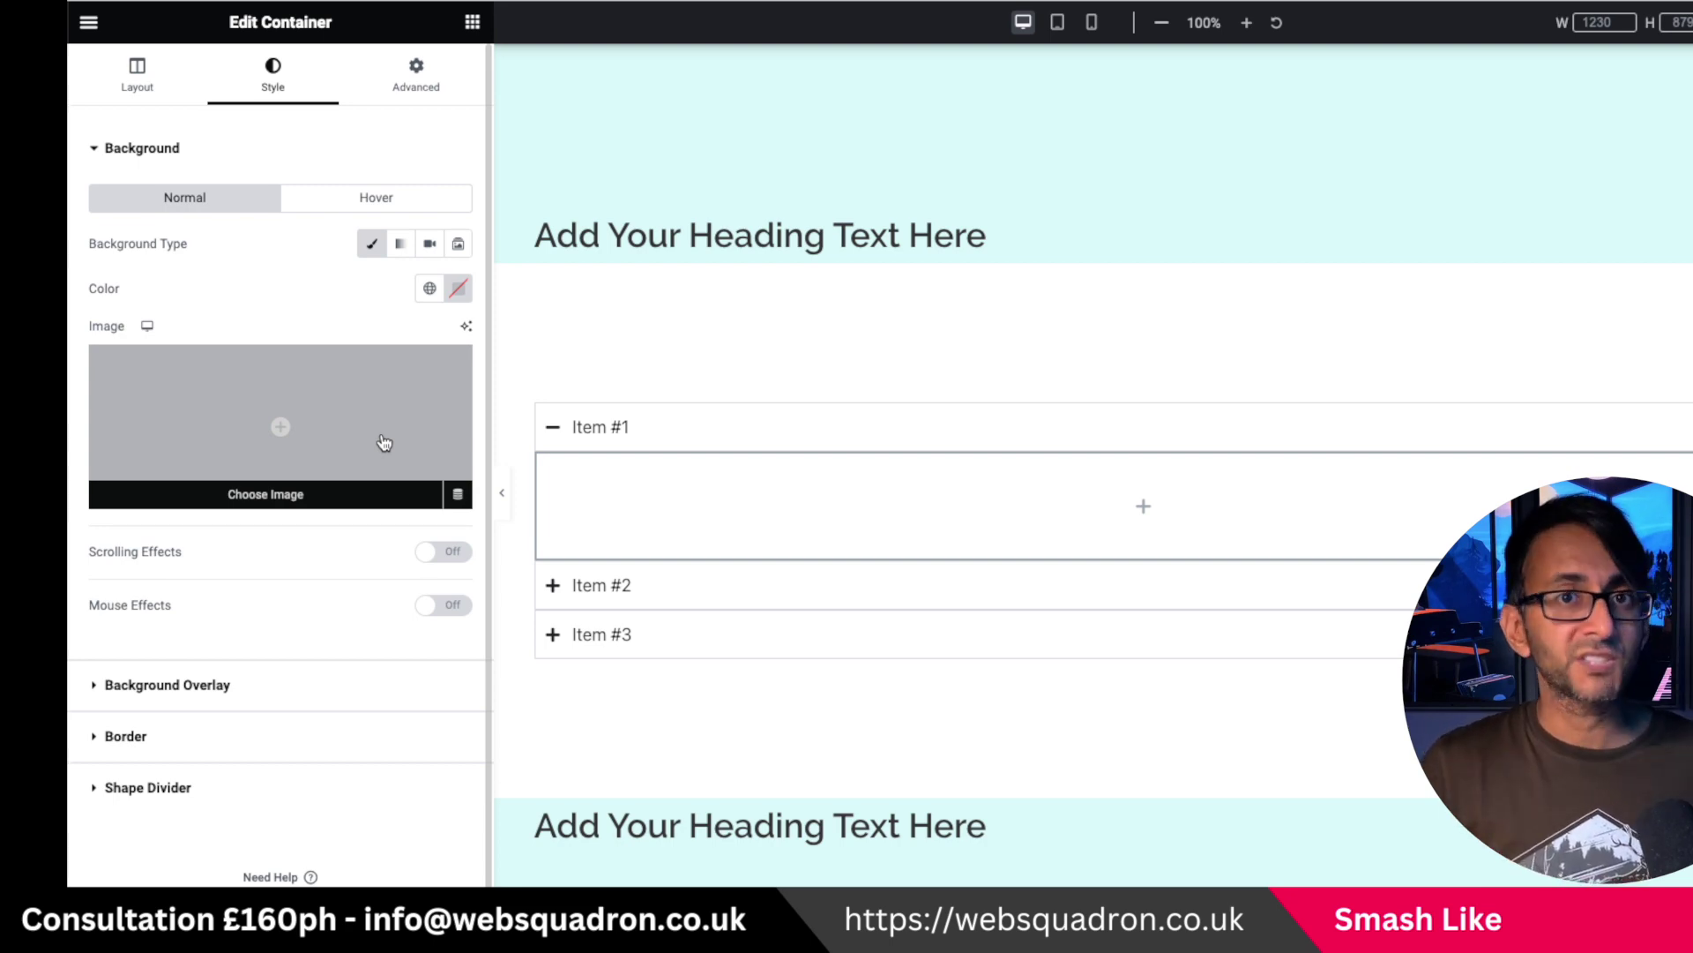
pyautogui.click(369, 408)
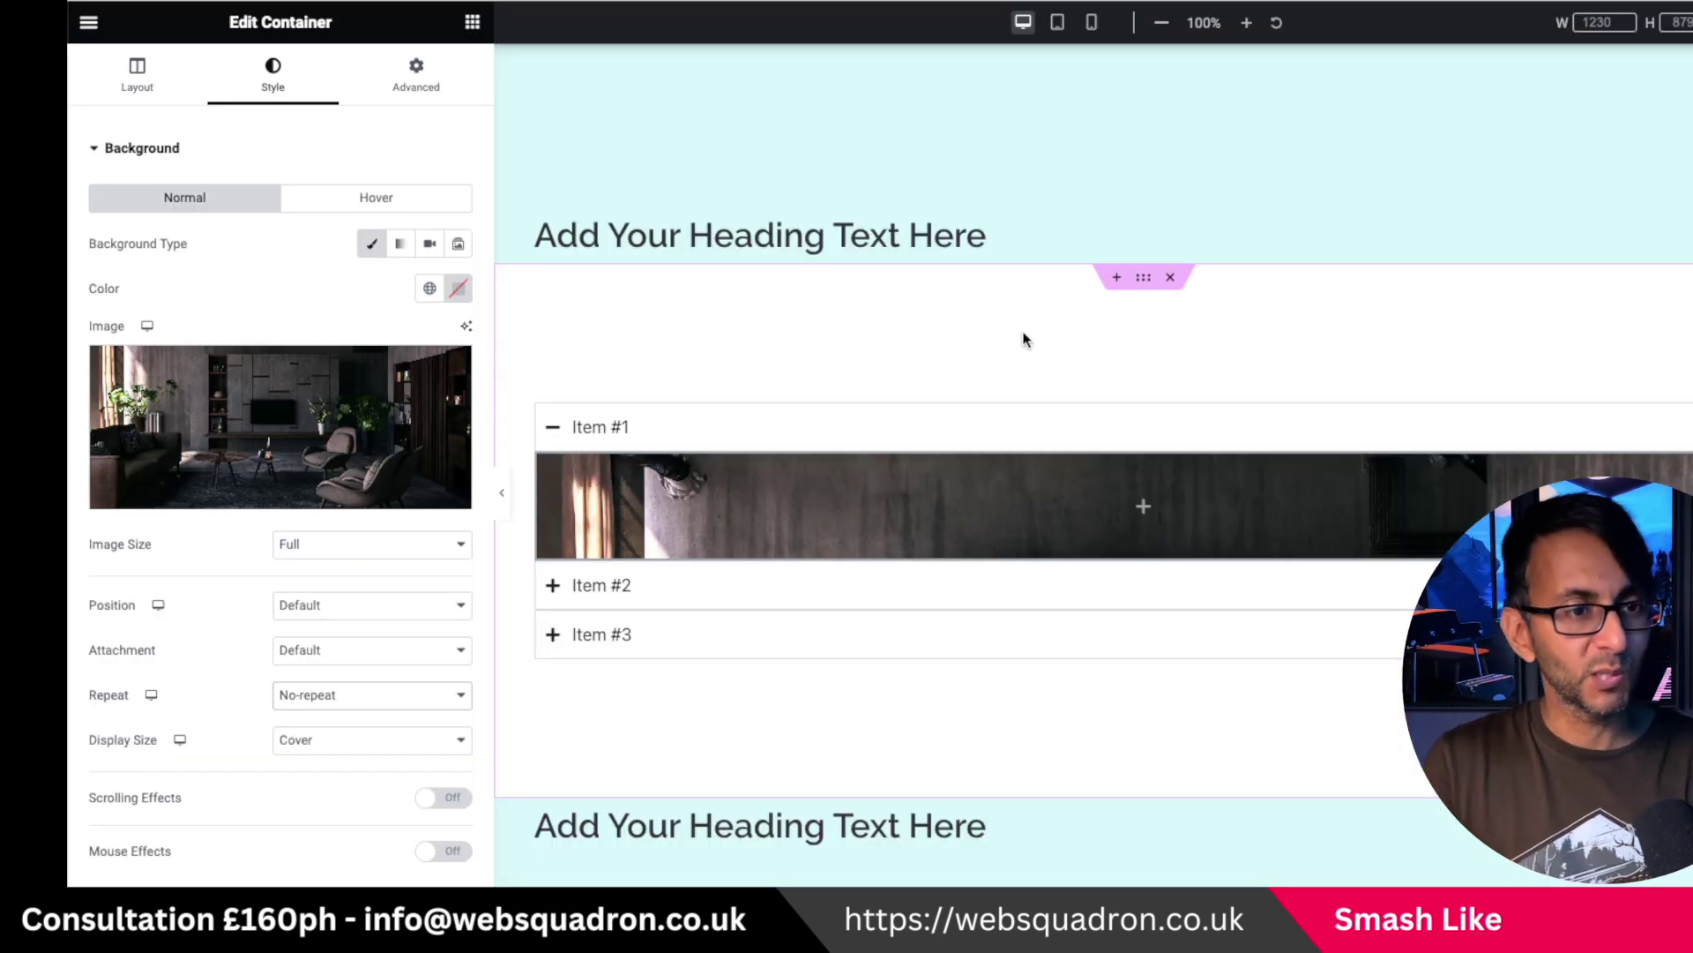
pyautogui.hotkey('ctrl', 'i')
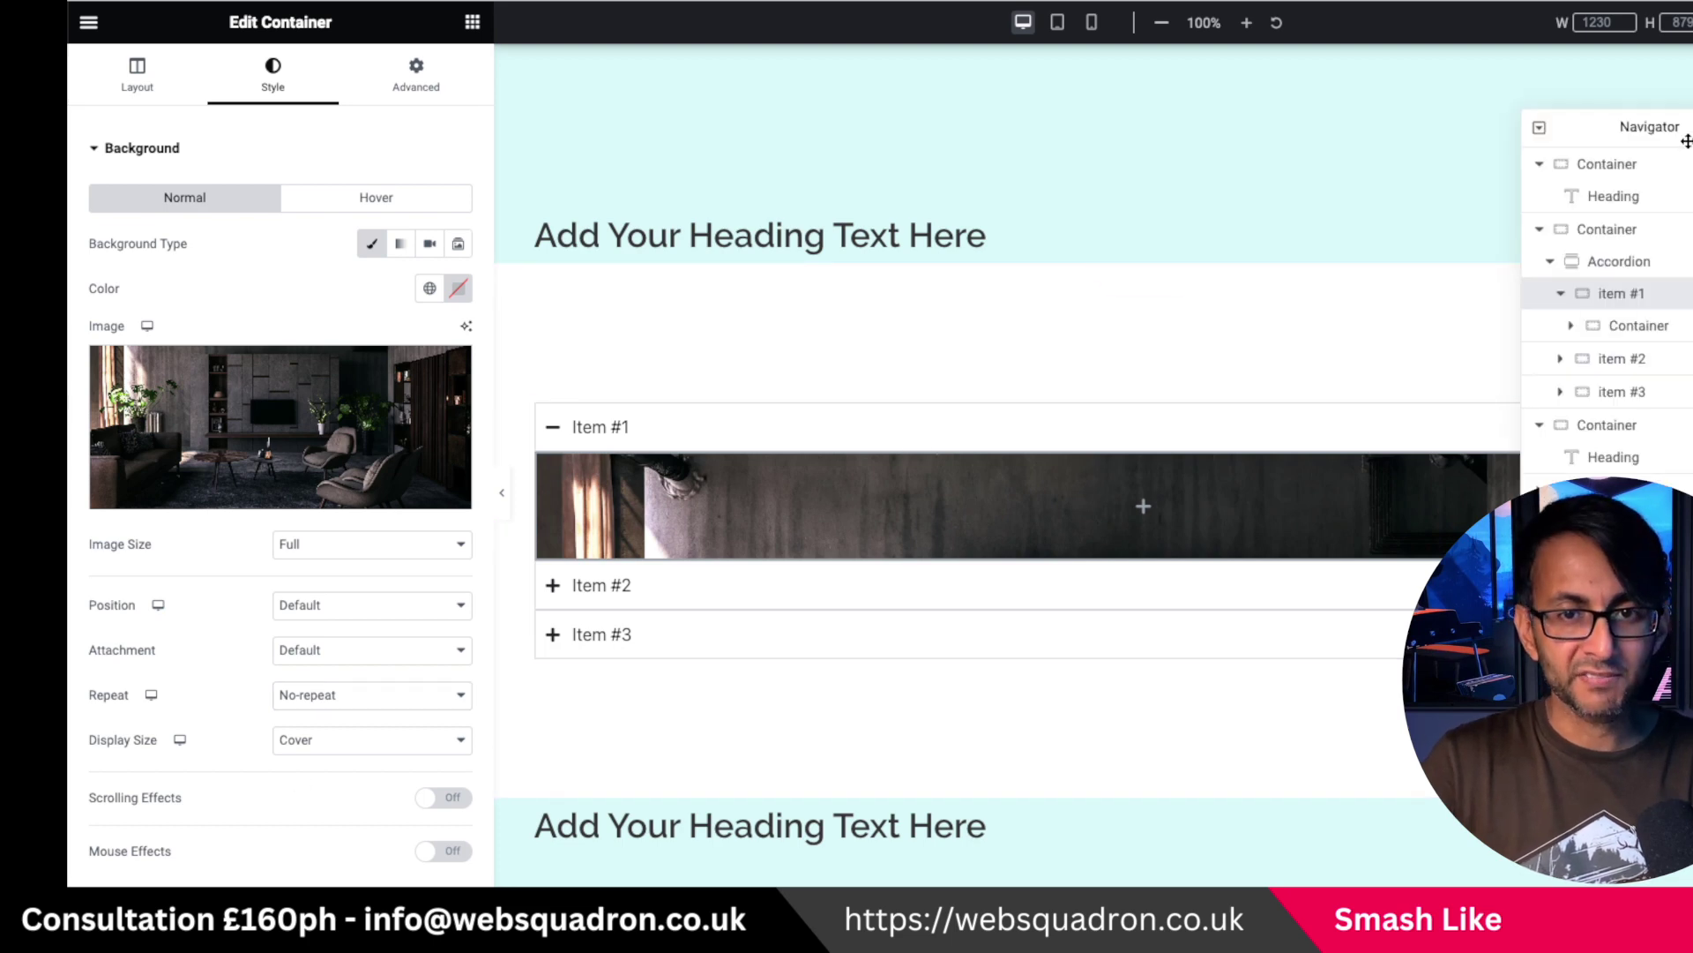
# Set the accordion to a custom width of 400 px in its Advanced settings
pyautogui.click(1619, 212)
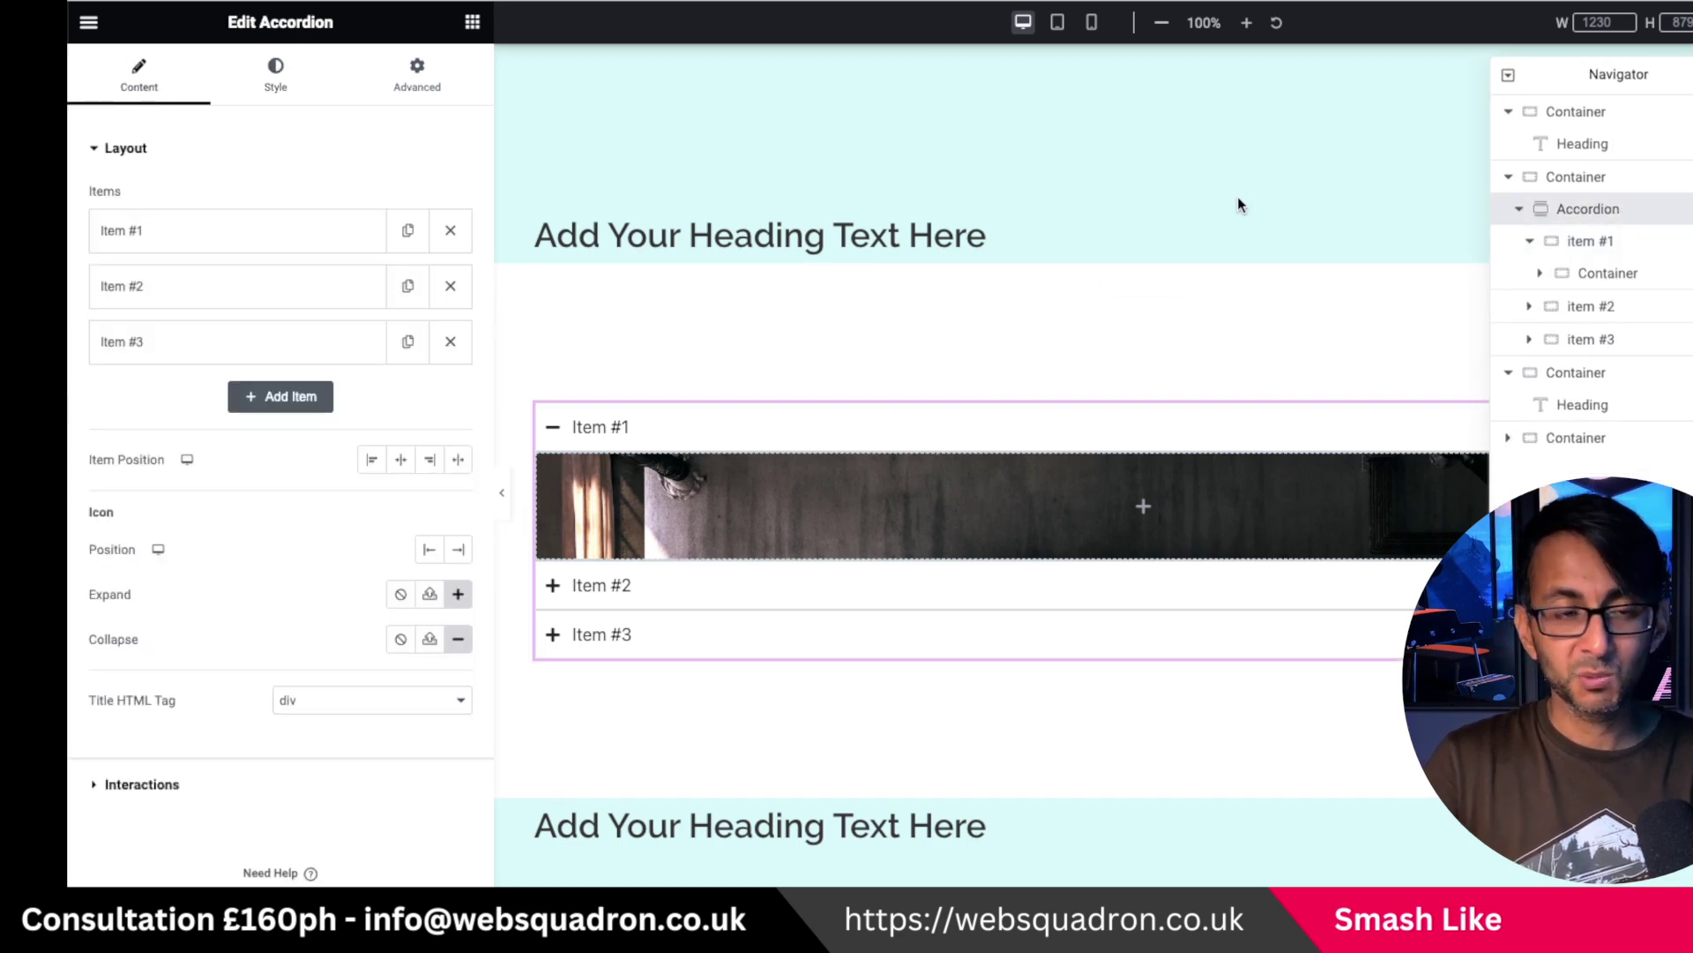
pyautogui.click(438, 99)
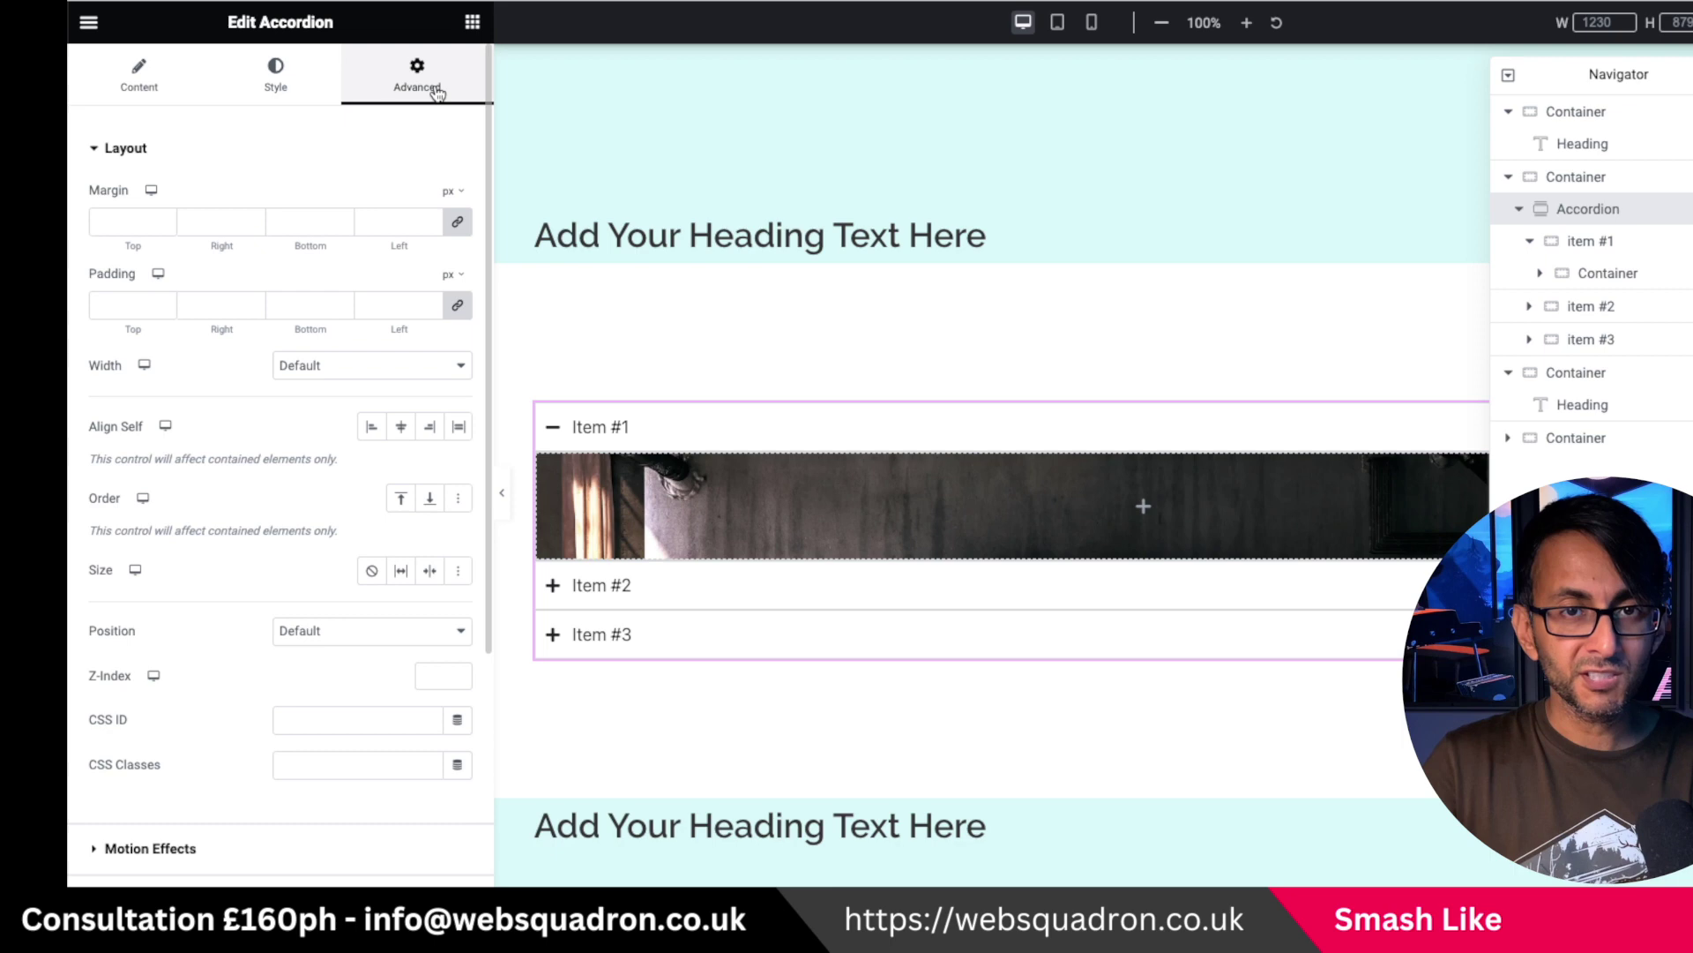
pyautogui.click(360, 368)
pyautogui.click(349, 432)
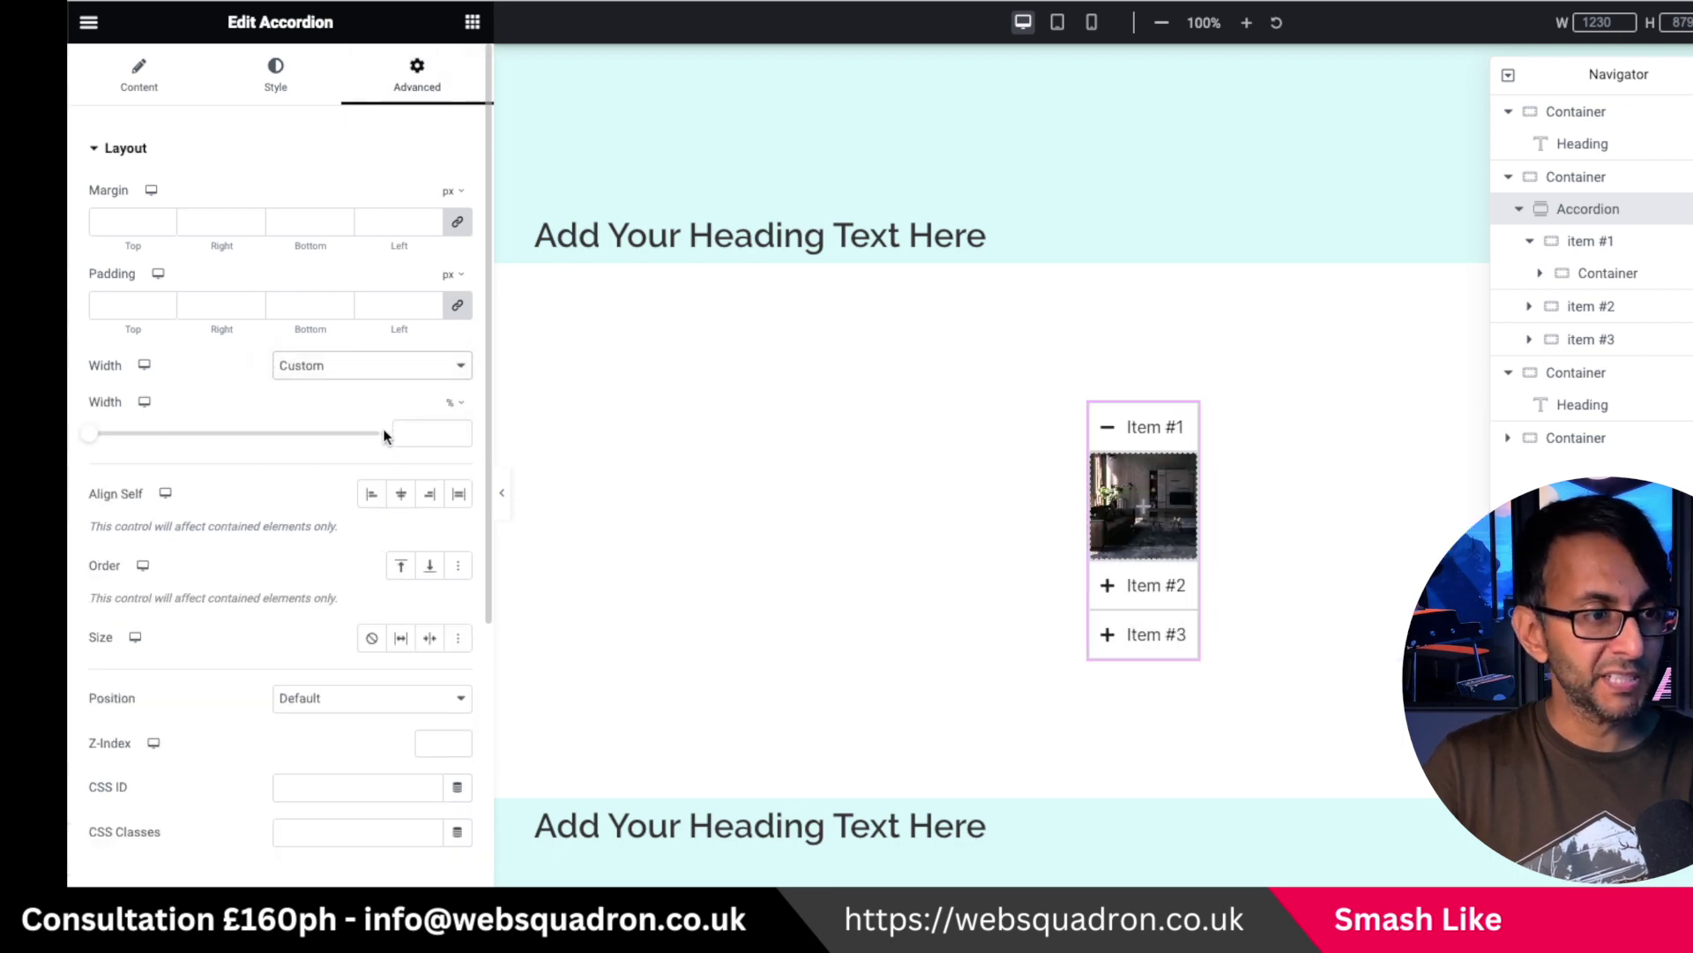
pyautogui.click(453, 433)
pyautogui.click(451, 402)
pyautogui.click(406, 433)
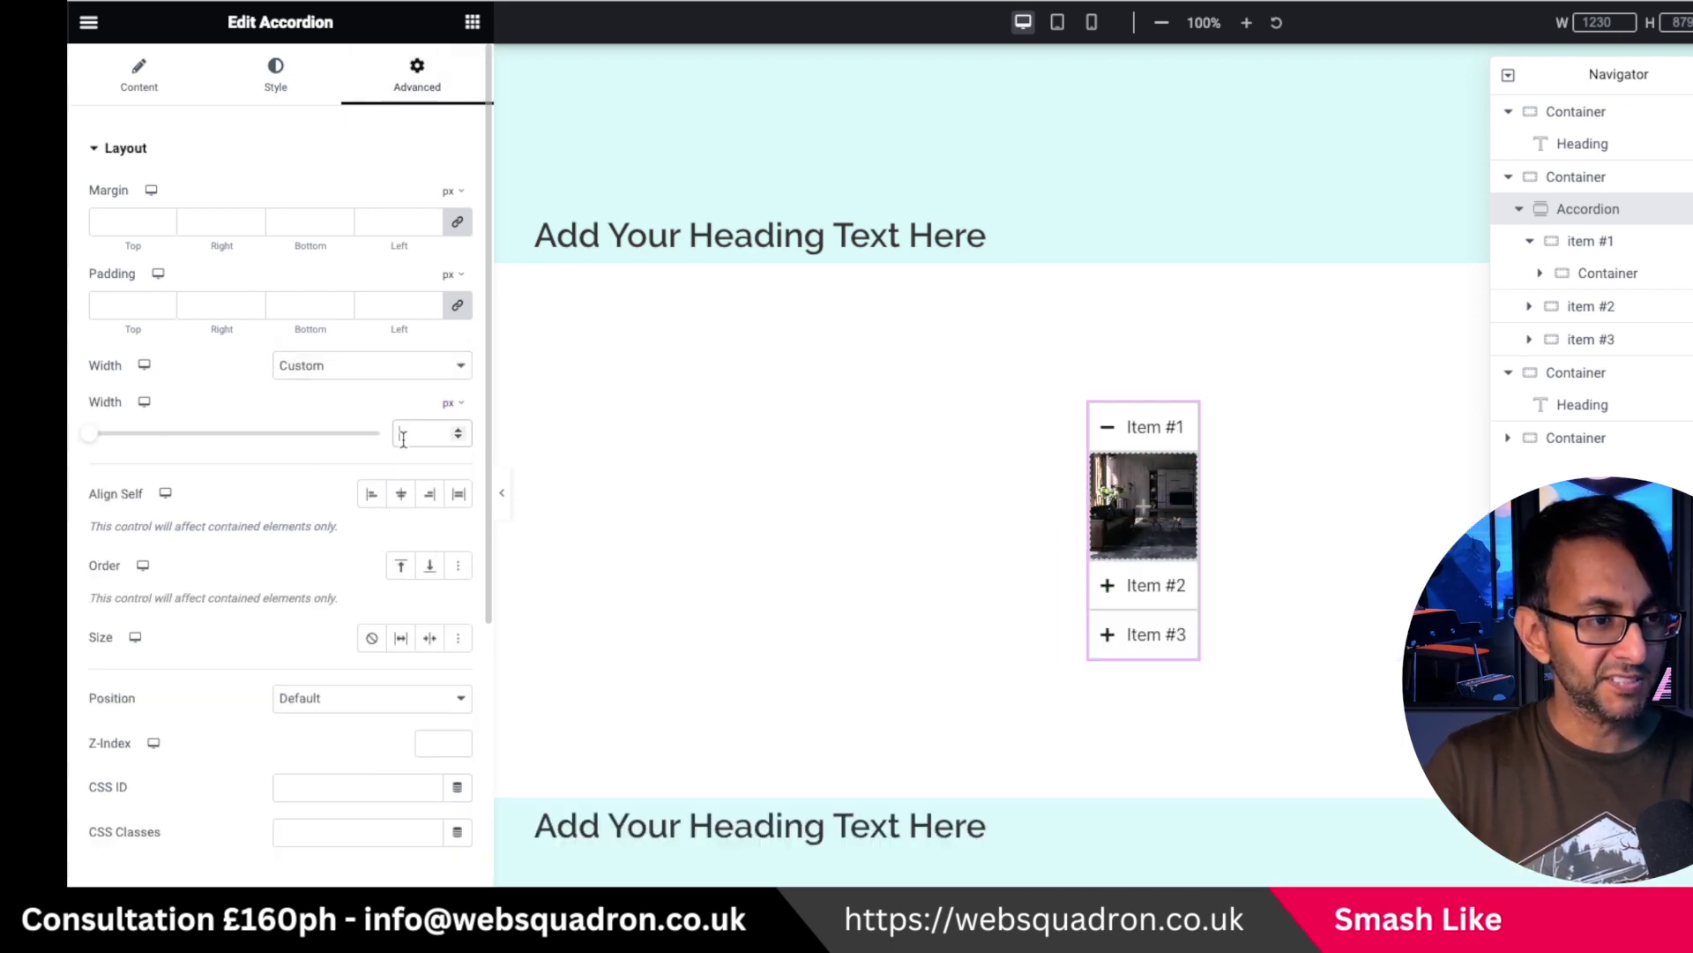
pyautogui.write('400')
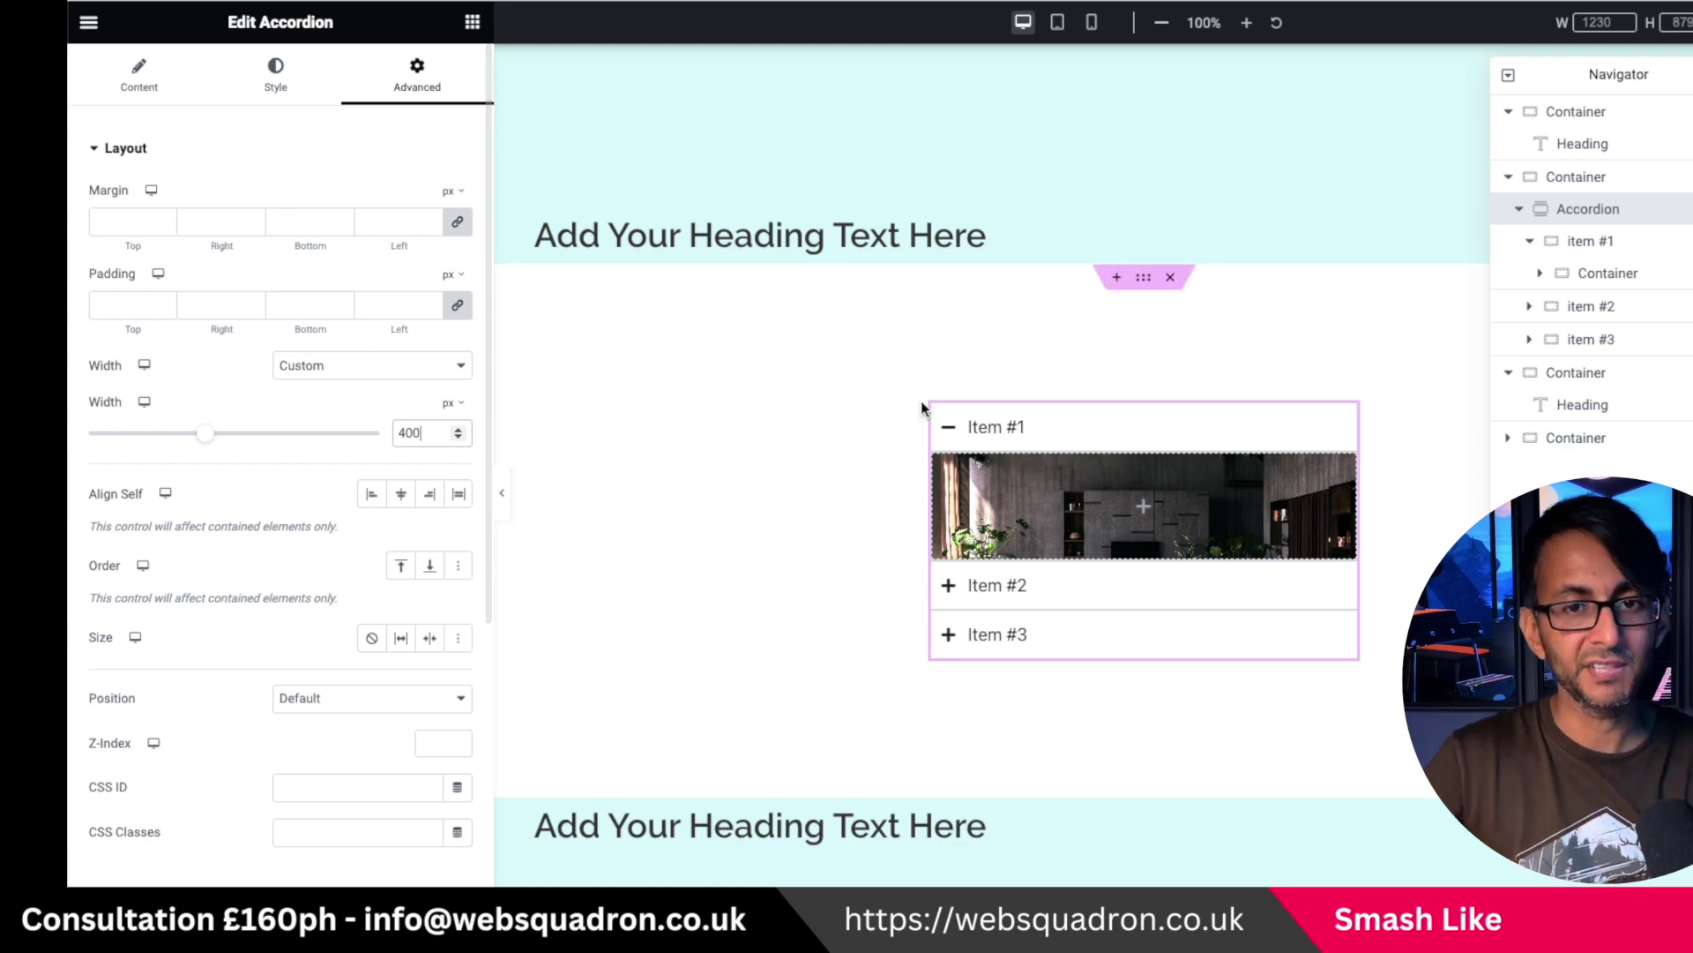
pyautogui.click(1610, 276)
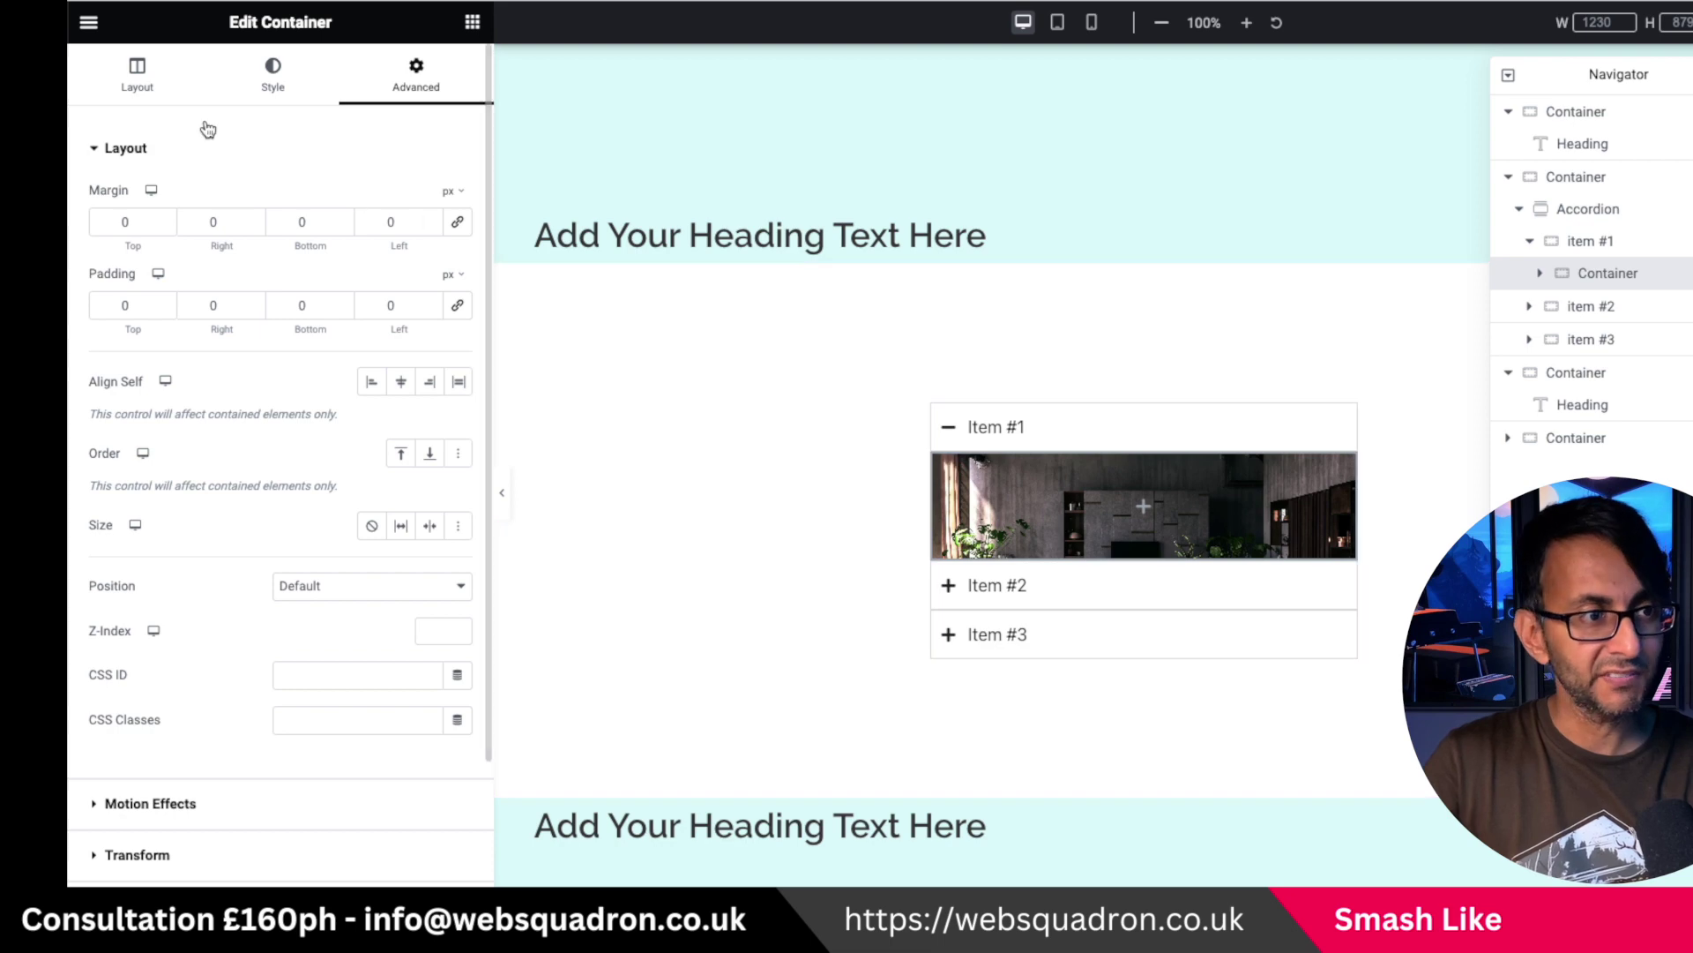
# Make Item #1's inner container 400 px wide with a 400 px minimum height
pyautogui.click(129, 88)
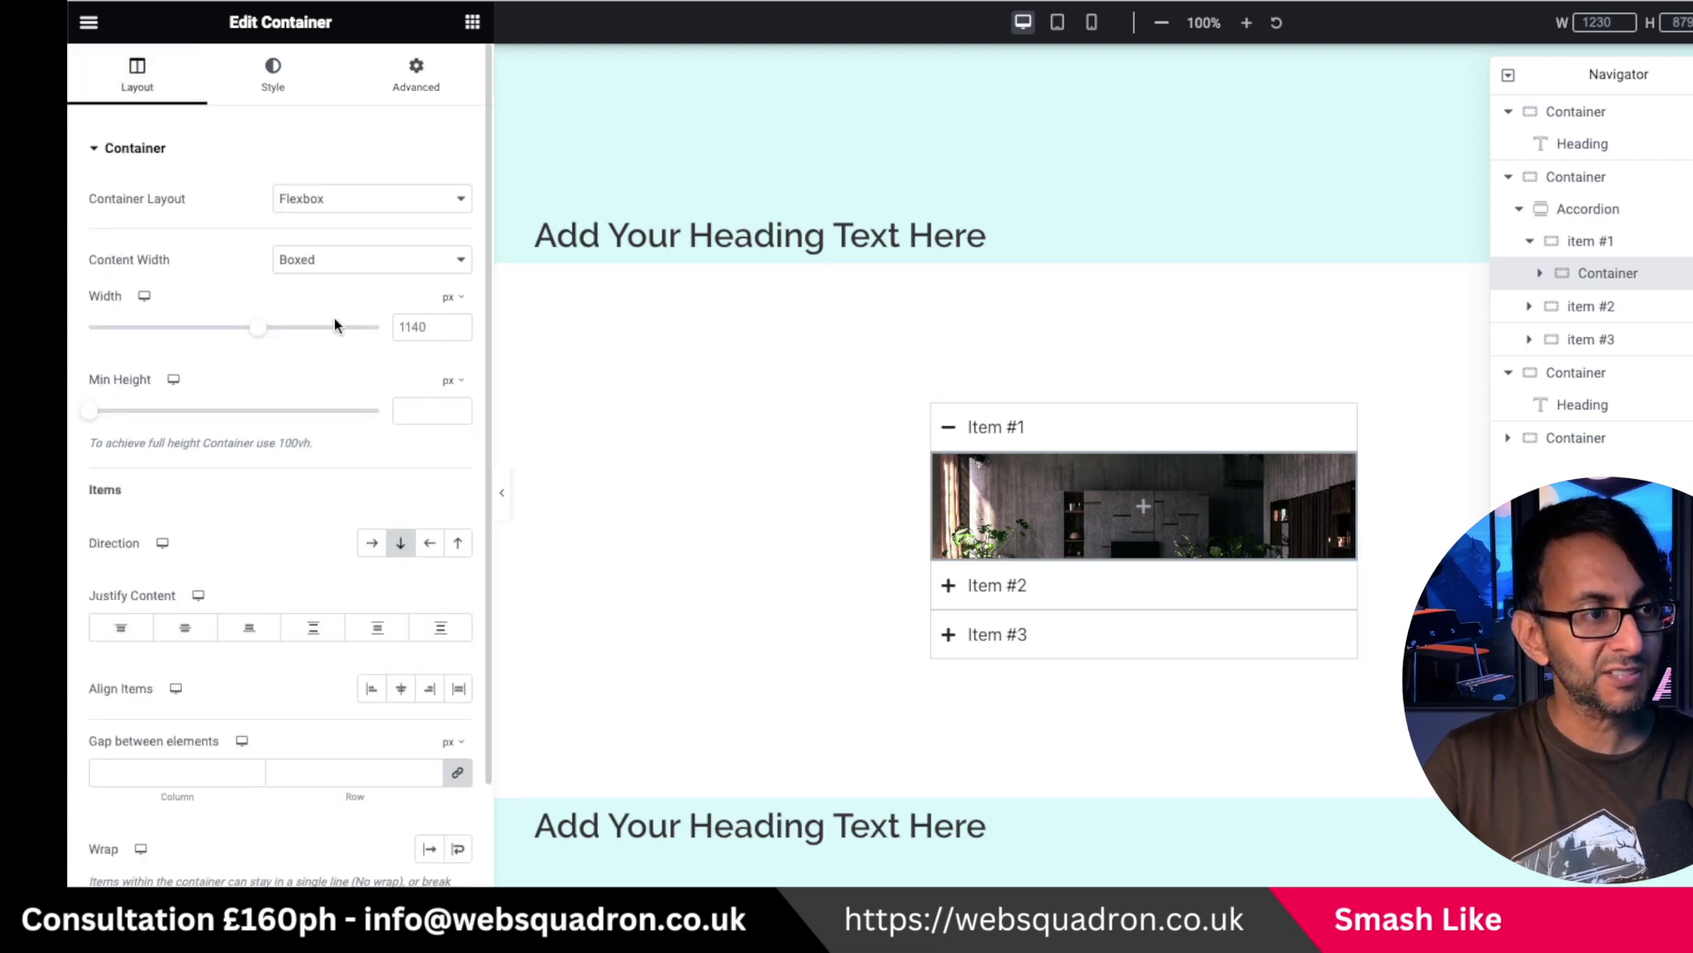
pyautogui.doubleClick(413, 327)
pyautogui.write('400')
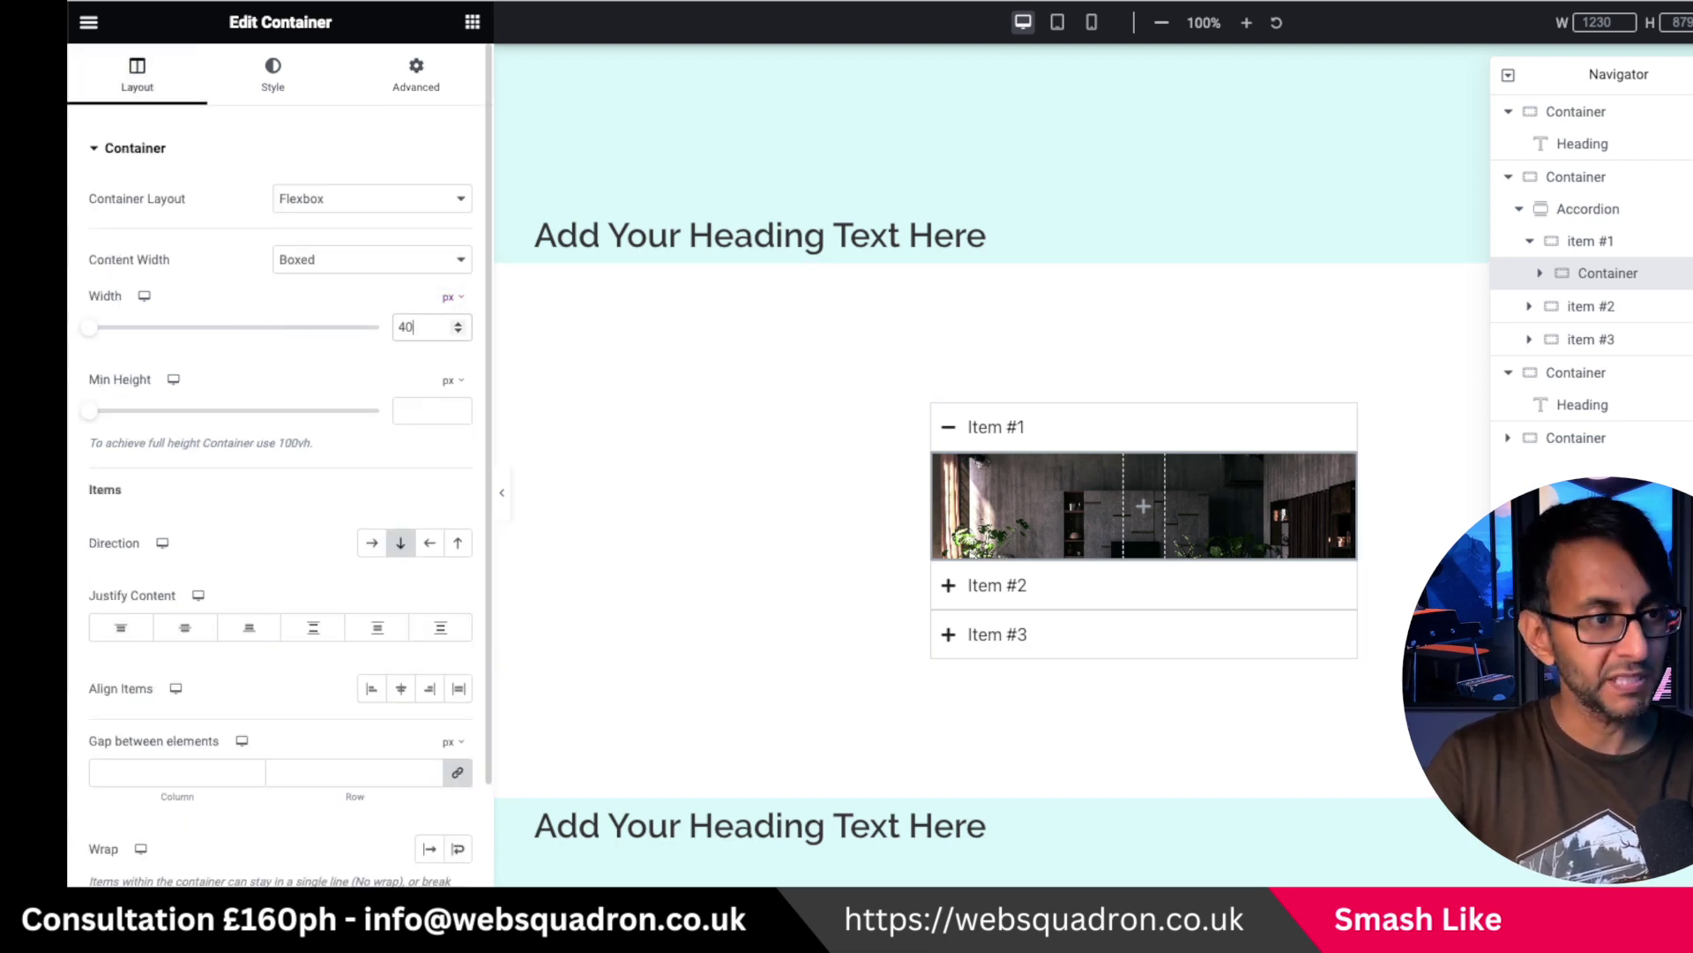
pyautogui.click(418, 409)
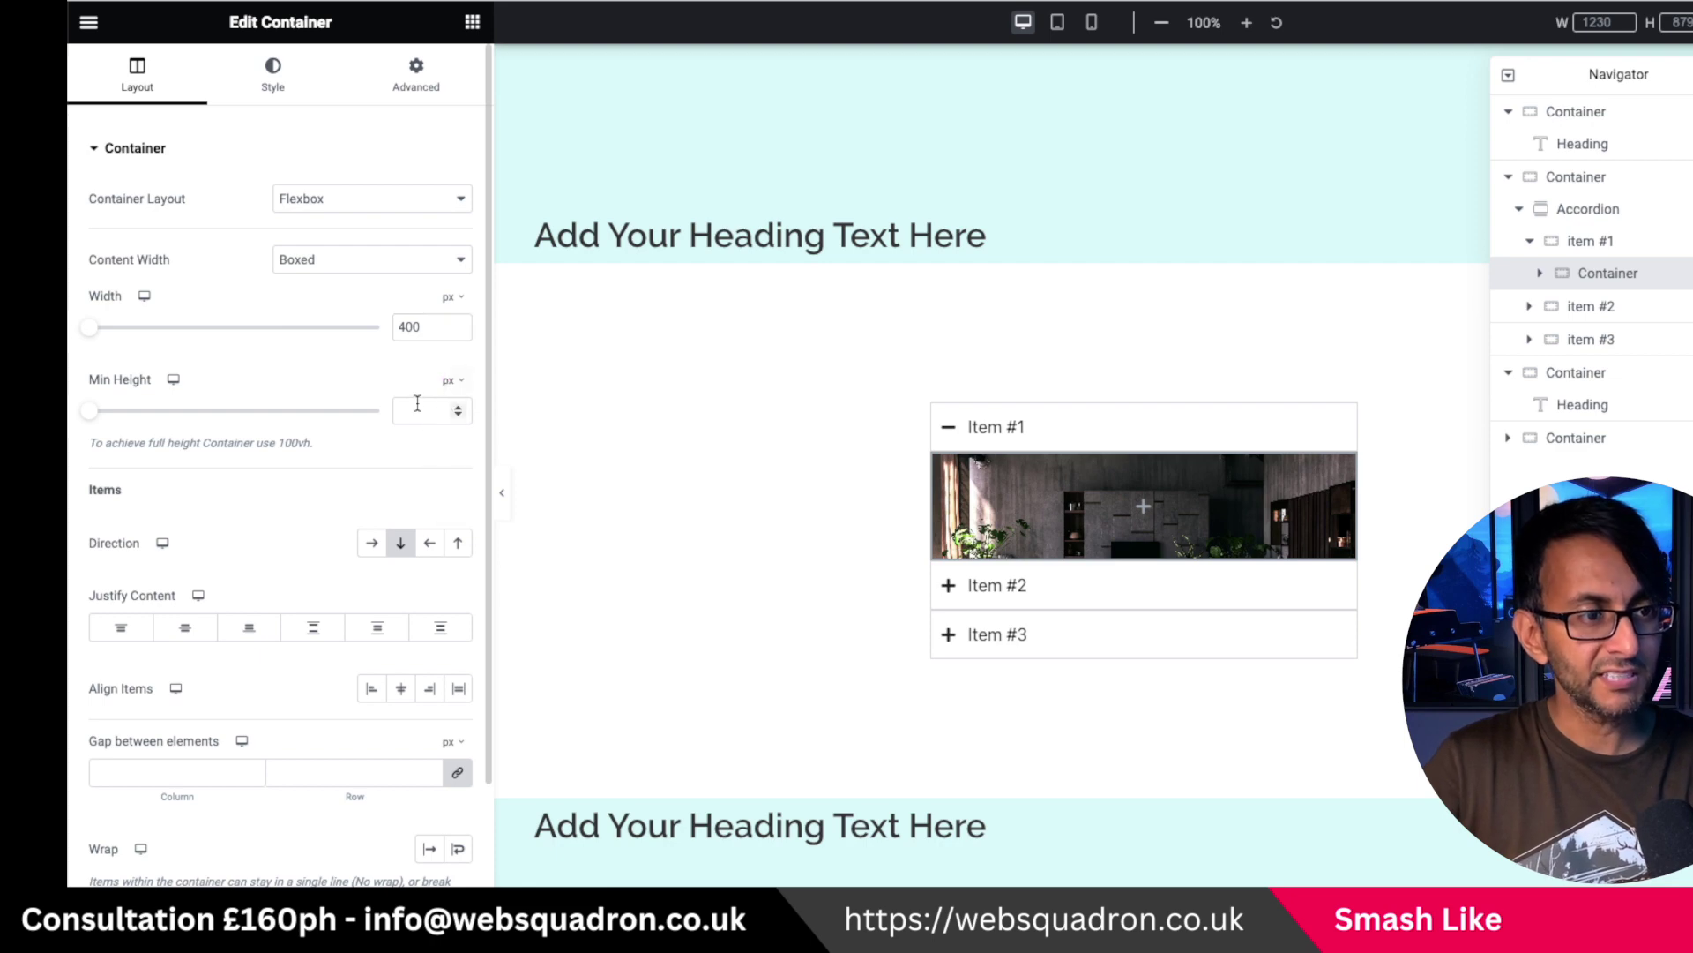
pyautogui.write('400')
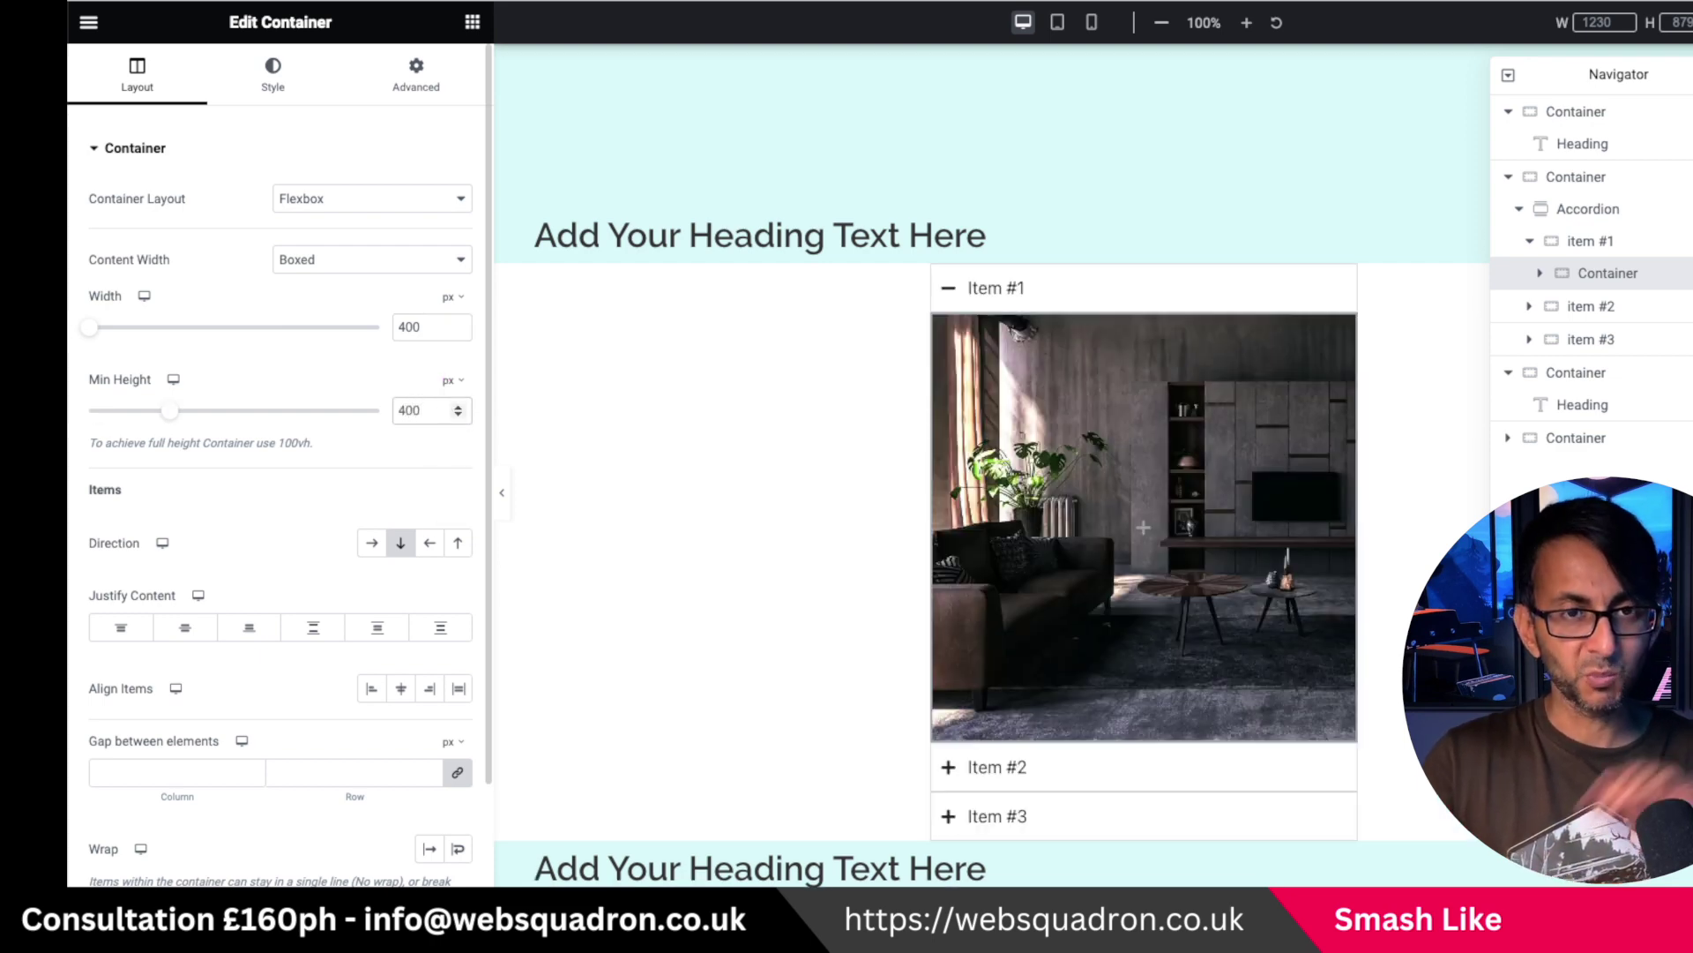
pyautogui.hotkey('shift', 'Tab')
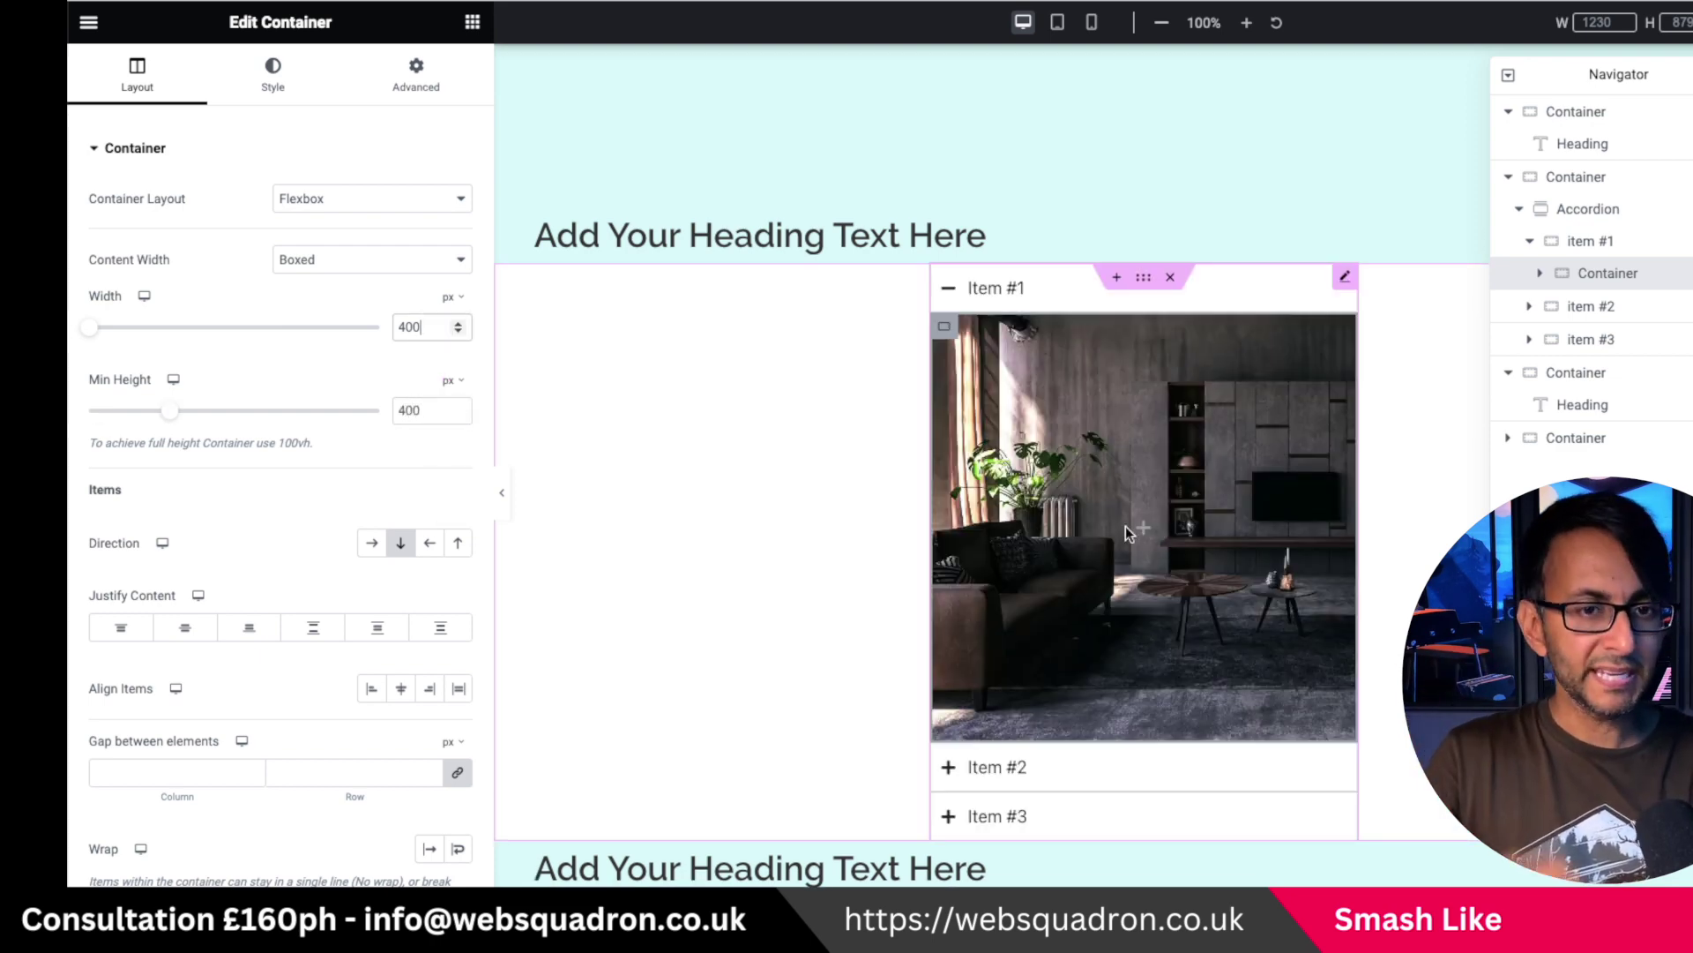
pyautogui.click(473, 22)
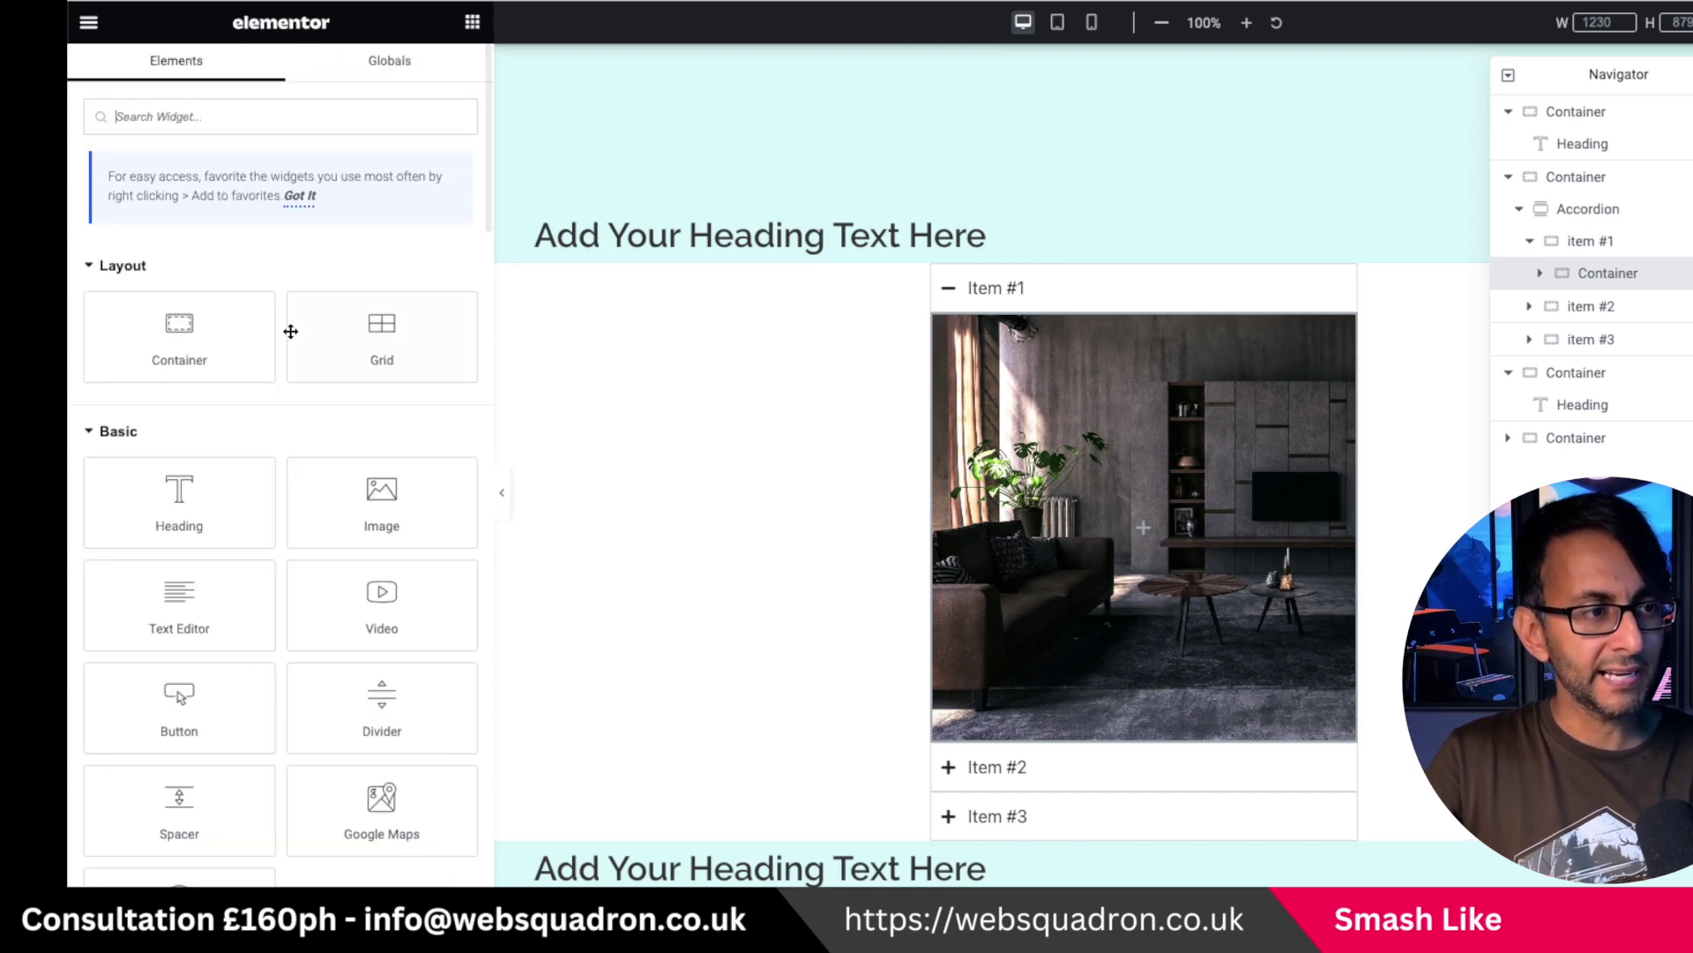
# Add a heading to Item #1's panel, give the panel 30 px padding and centre its content
pyautogui.click(177, 493)
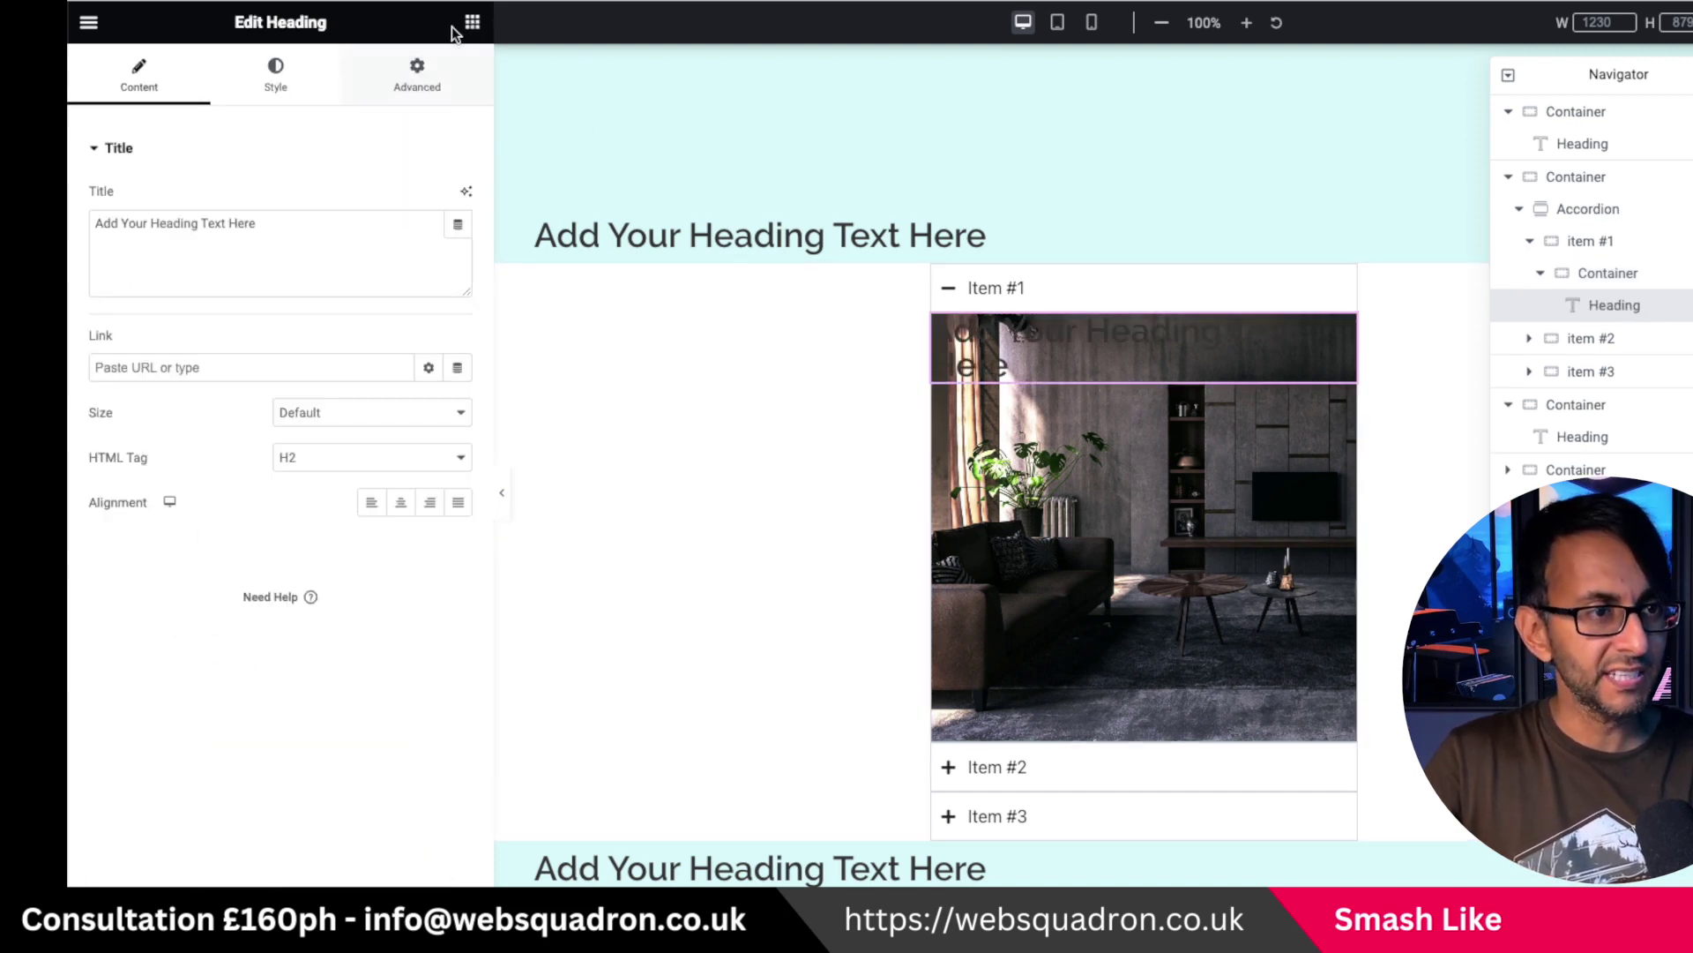
pyautogui.click(410, 86)
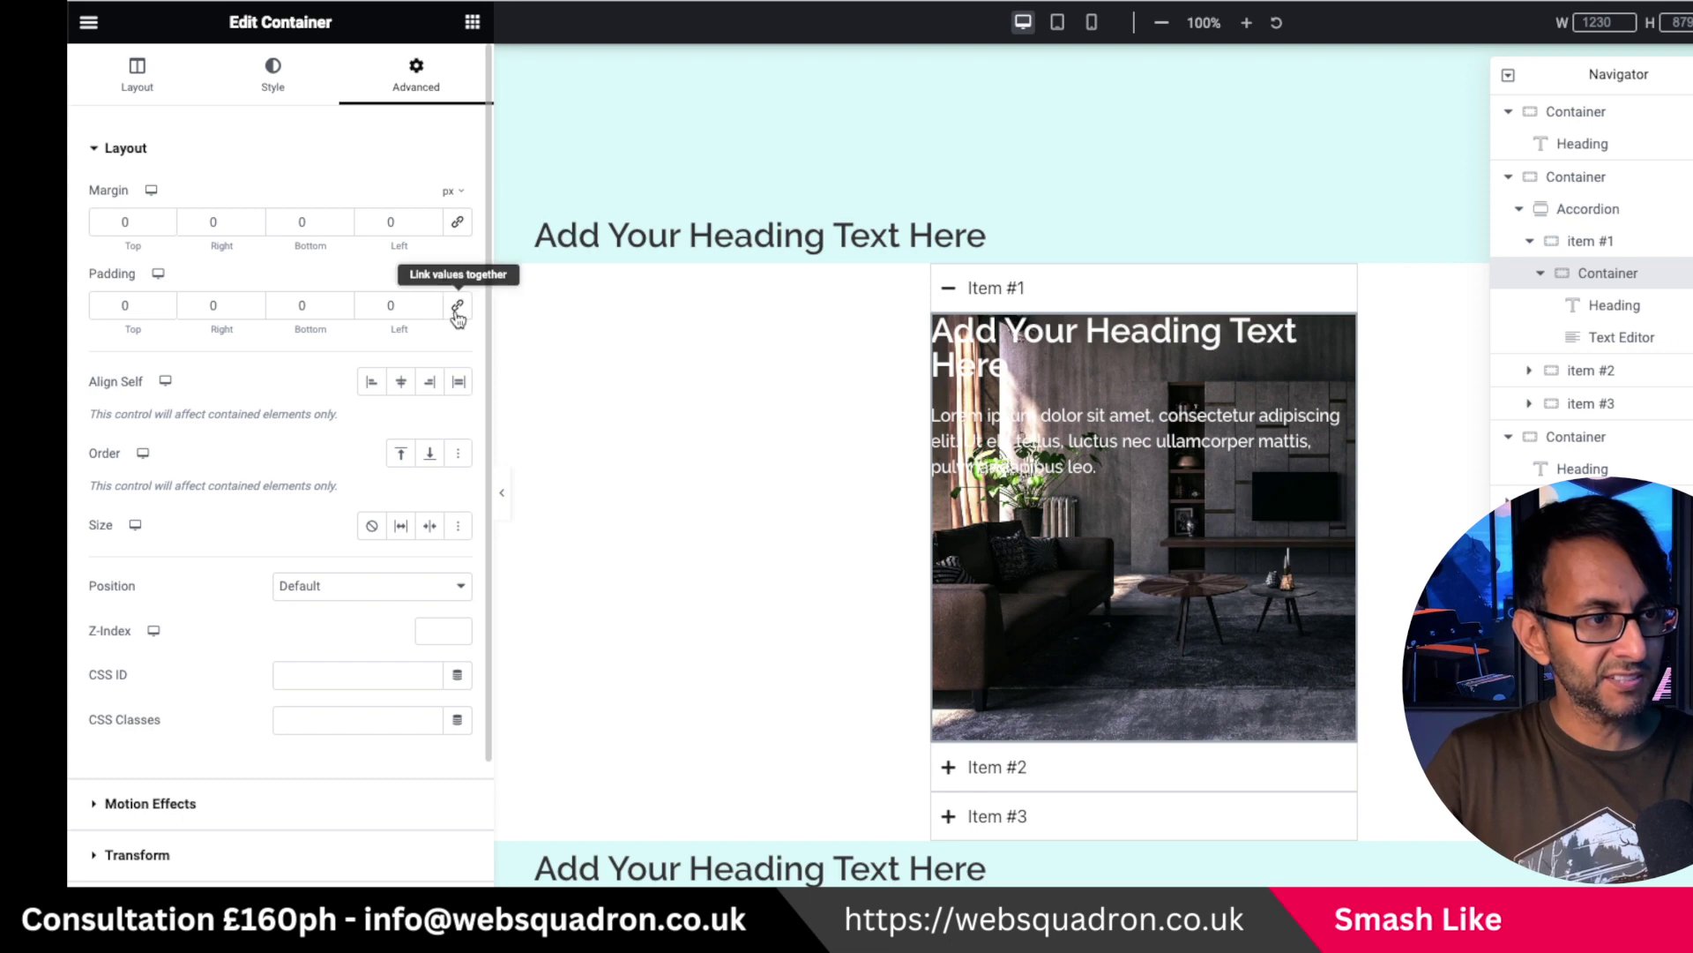
pyautogui.doubleClick(136, 305)
pyautogui.write('30')
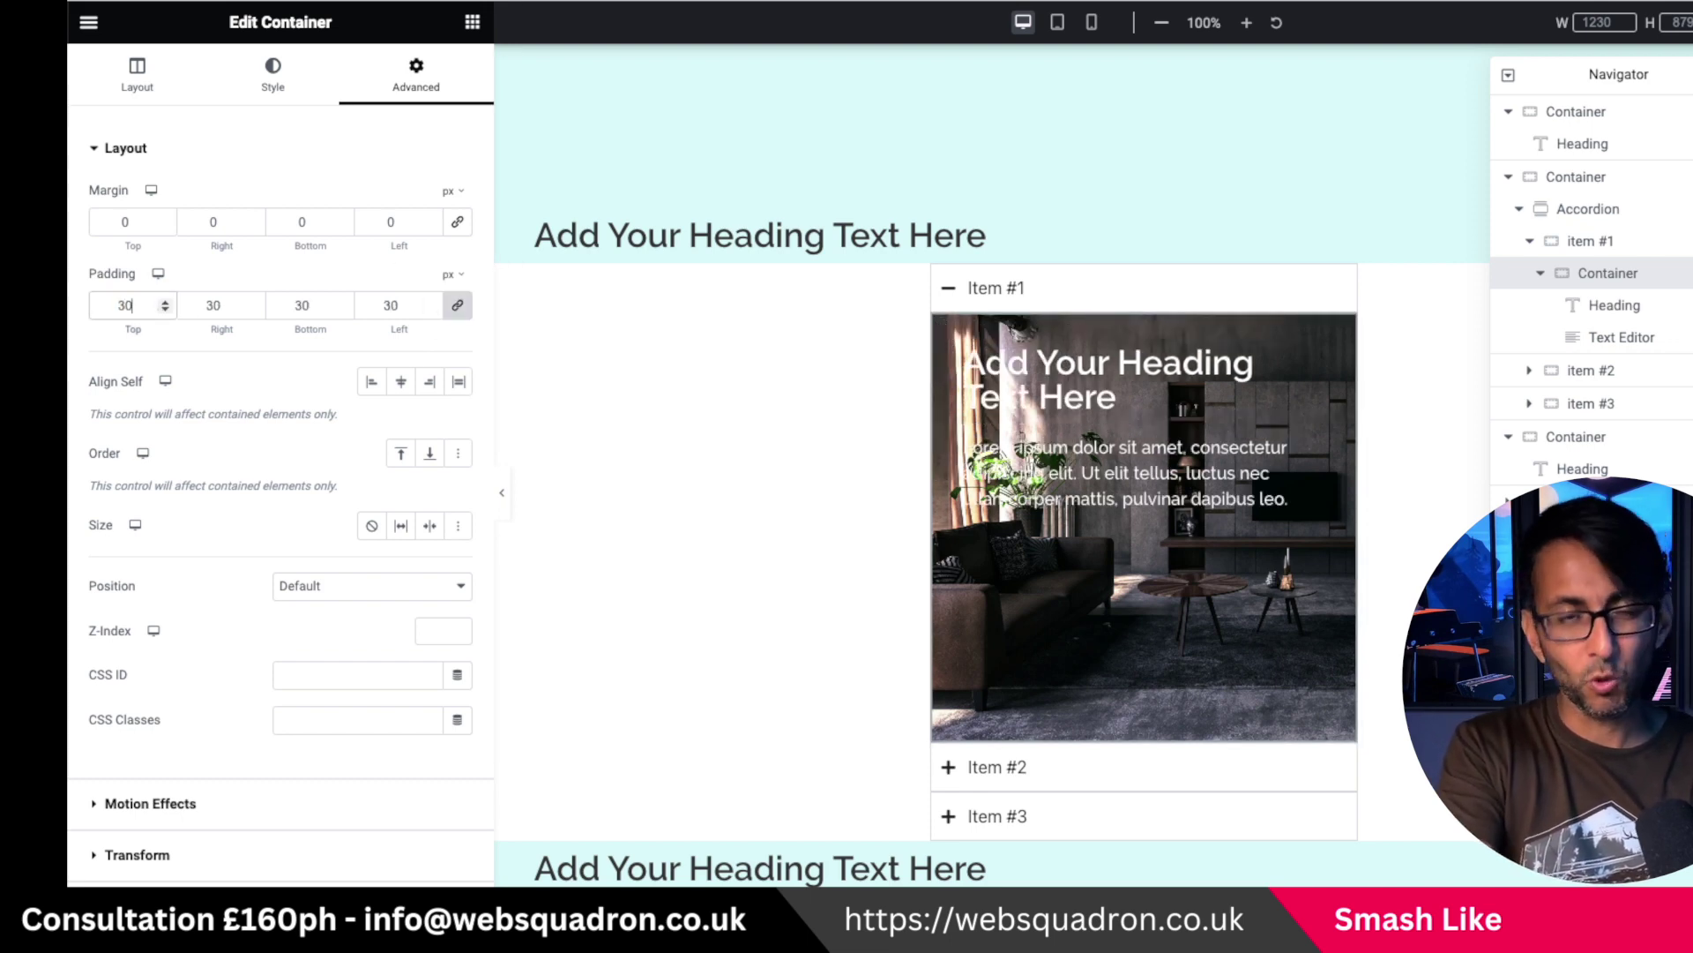
pyautogui.click(137, 75)
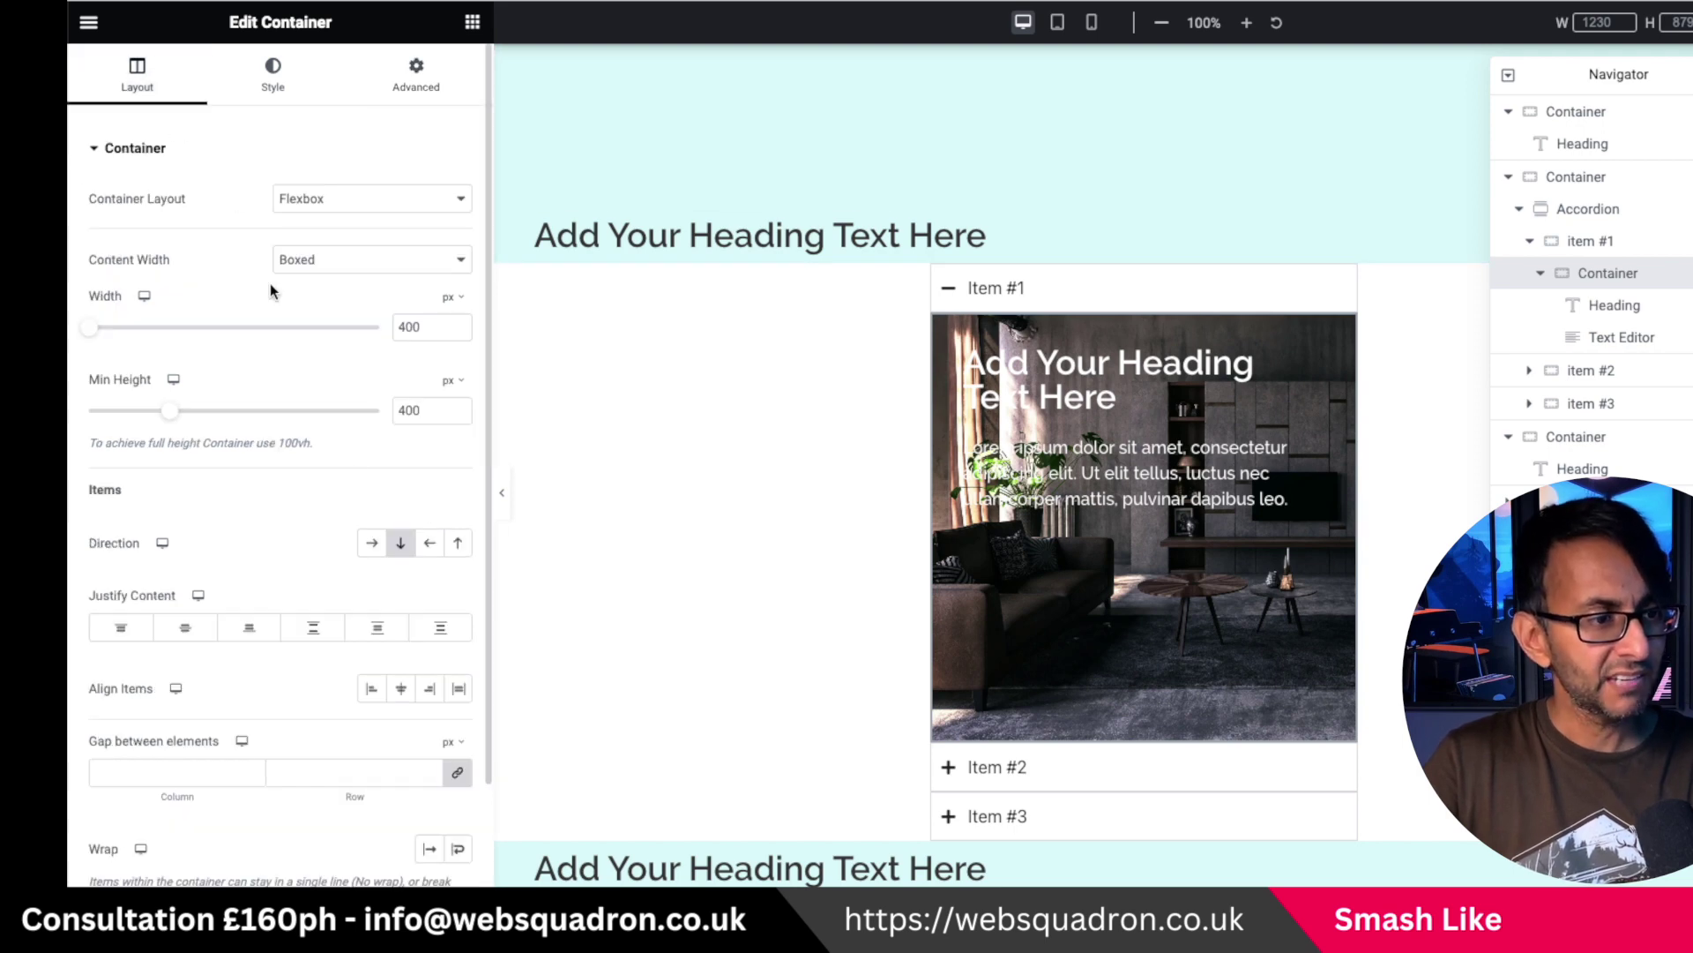
pyautogui.click(185, 628)
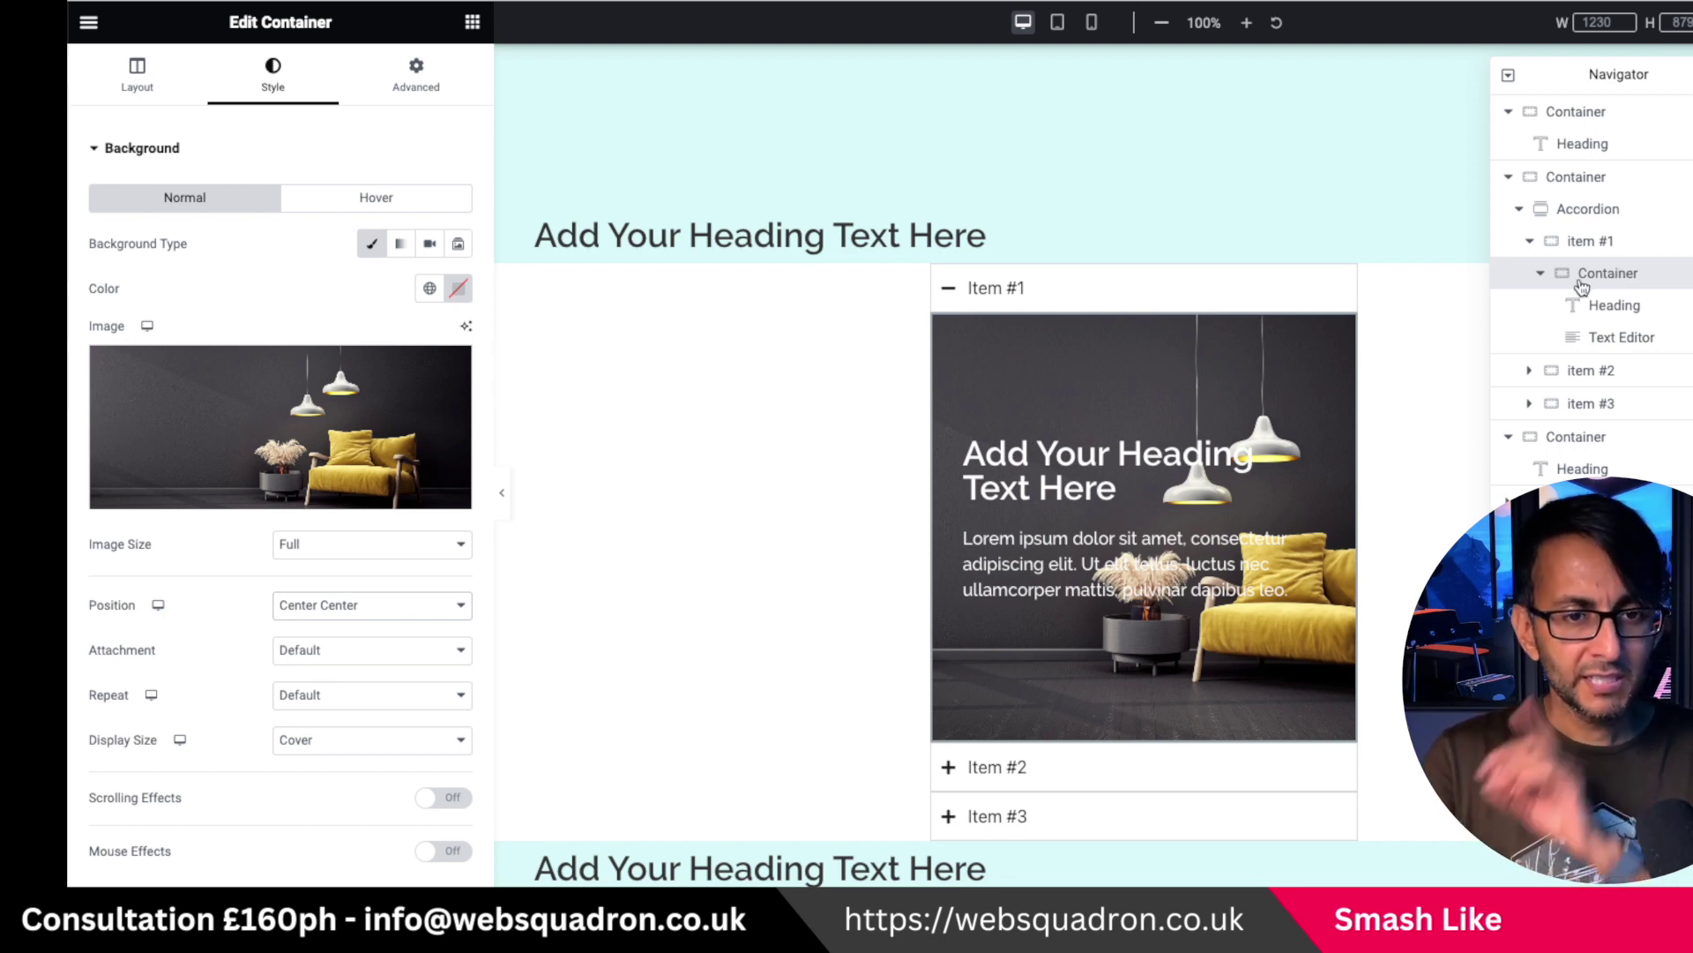
# Rotate the whole accordion to -90 degrees under Advanced > Transform > Rotate
pyautogui.click(1624, 214)
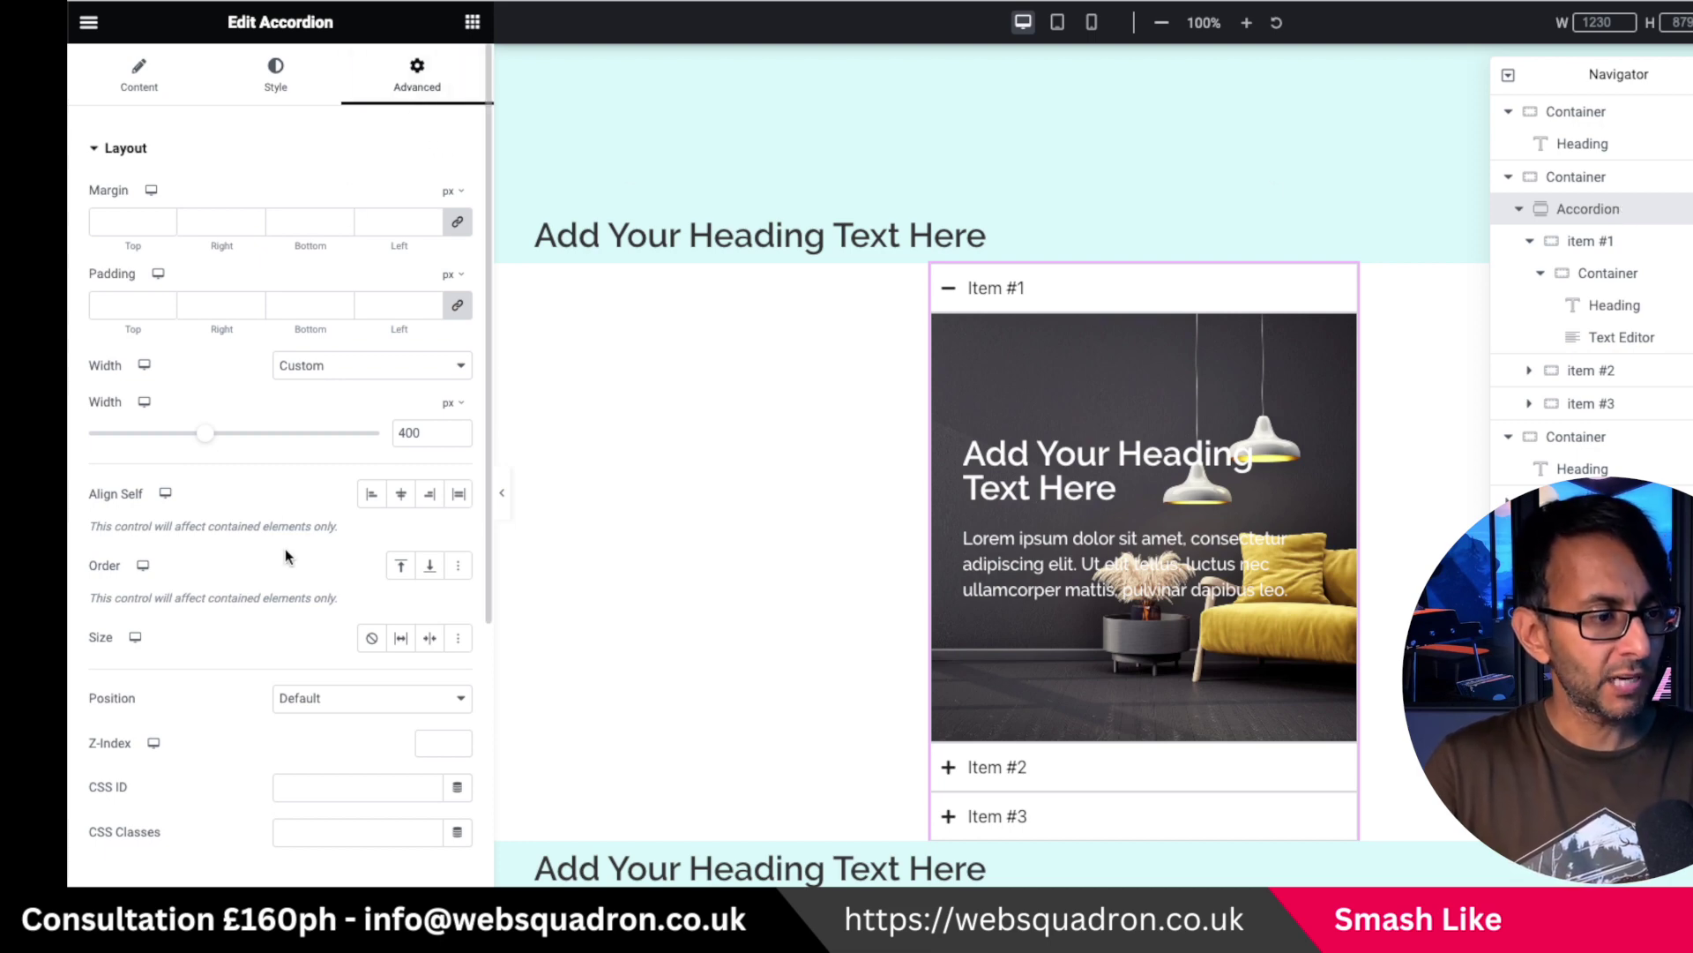
pyautogui.scroll(-1, 283, 768)
pyautogui.scroll(-4, 280, 773)
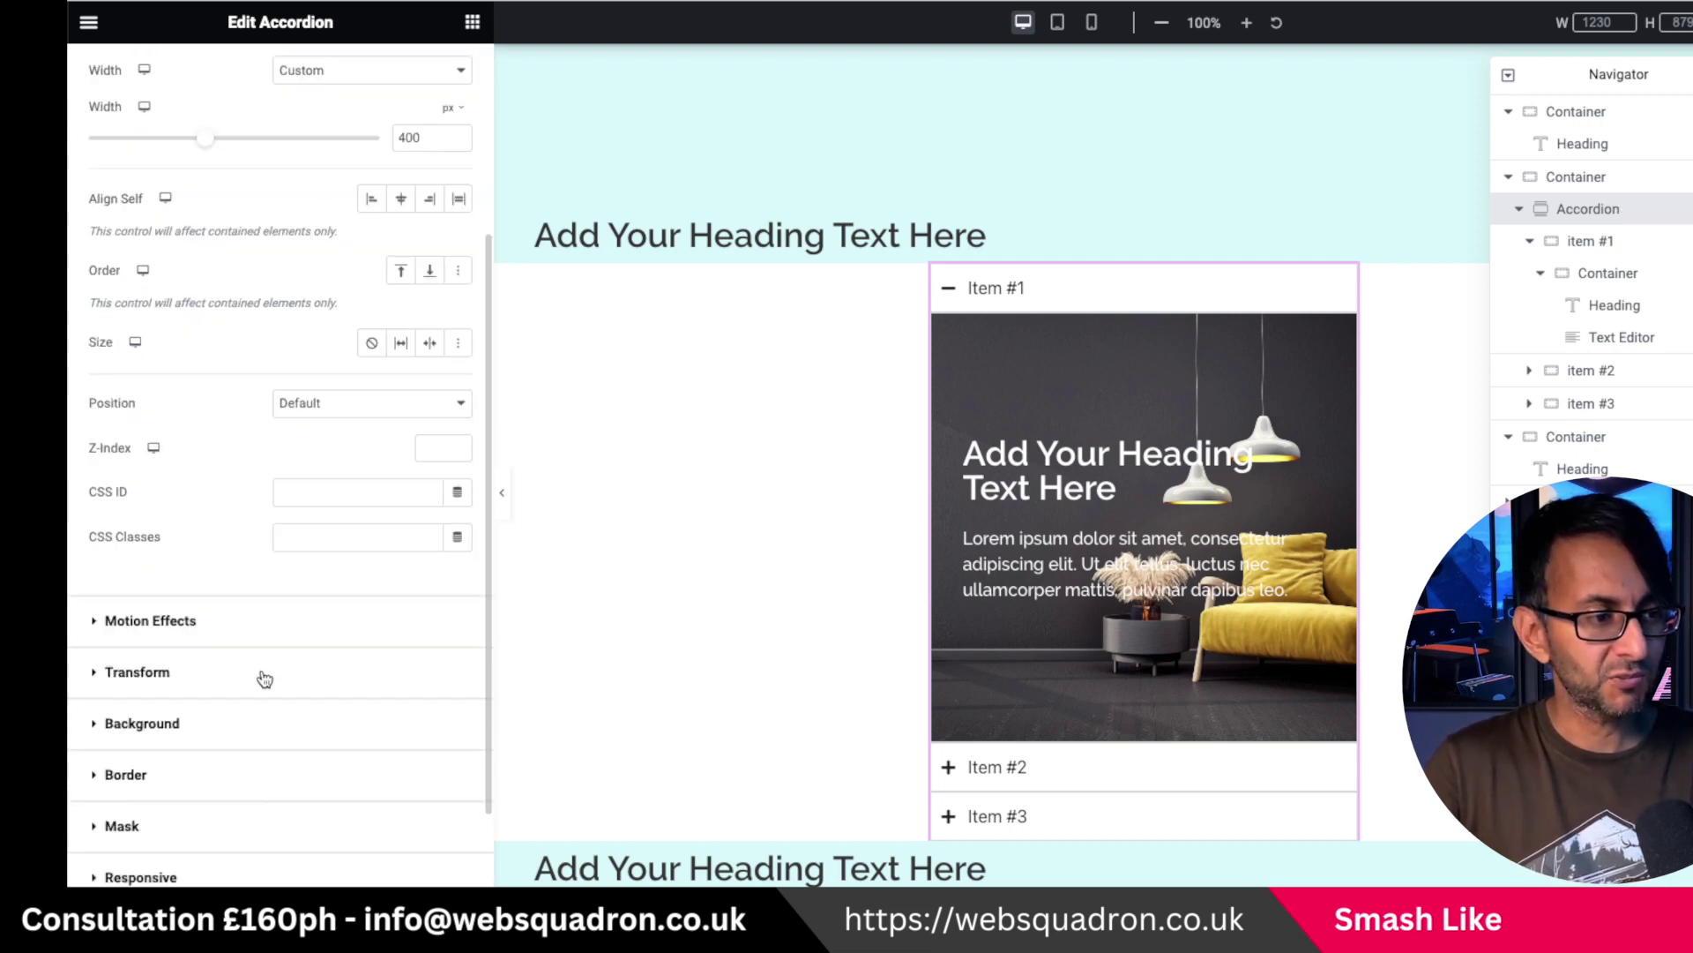
pyautogui.click(263, 675)
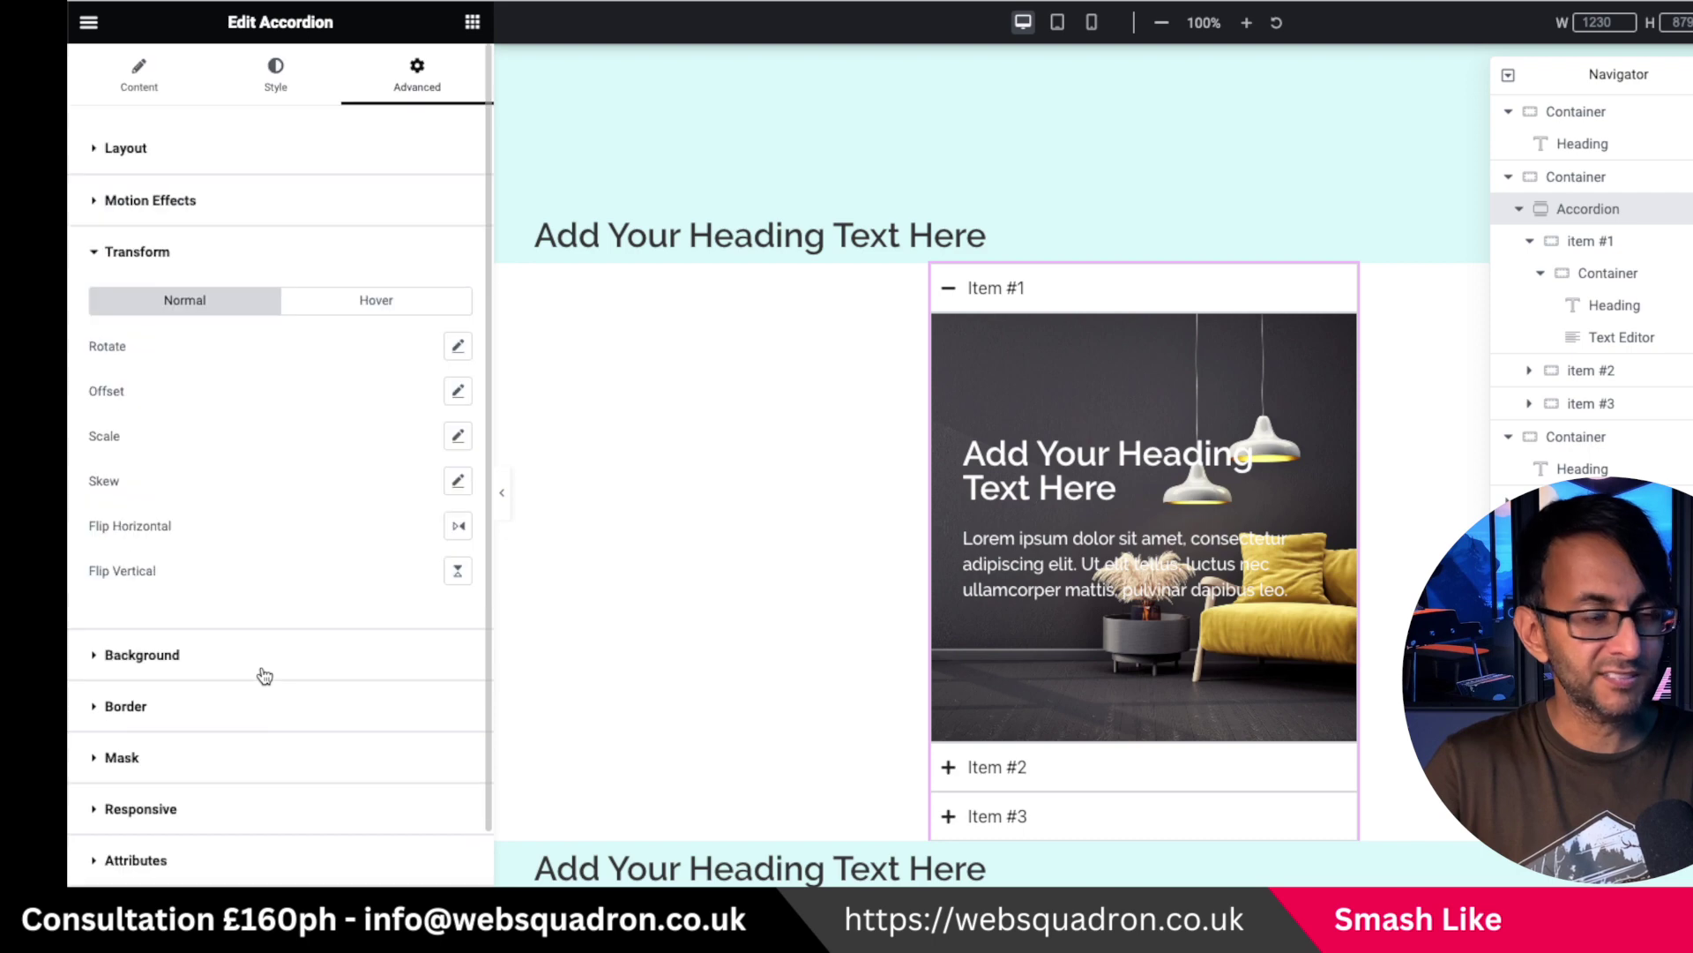
pyautogui.click(457, 347)
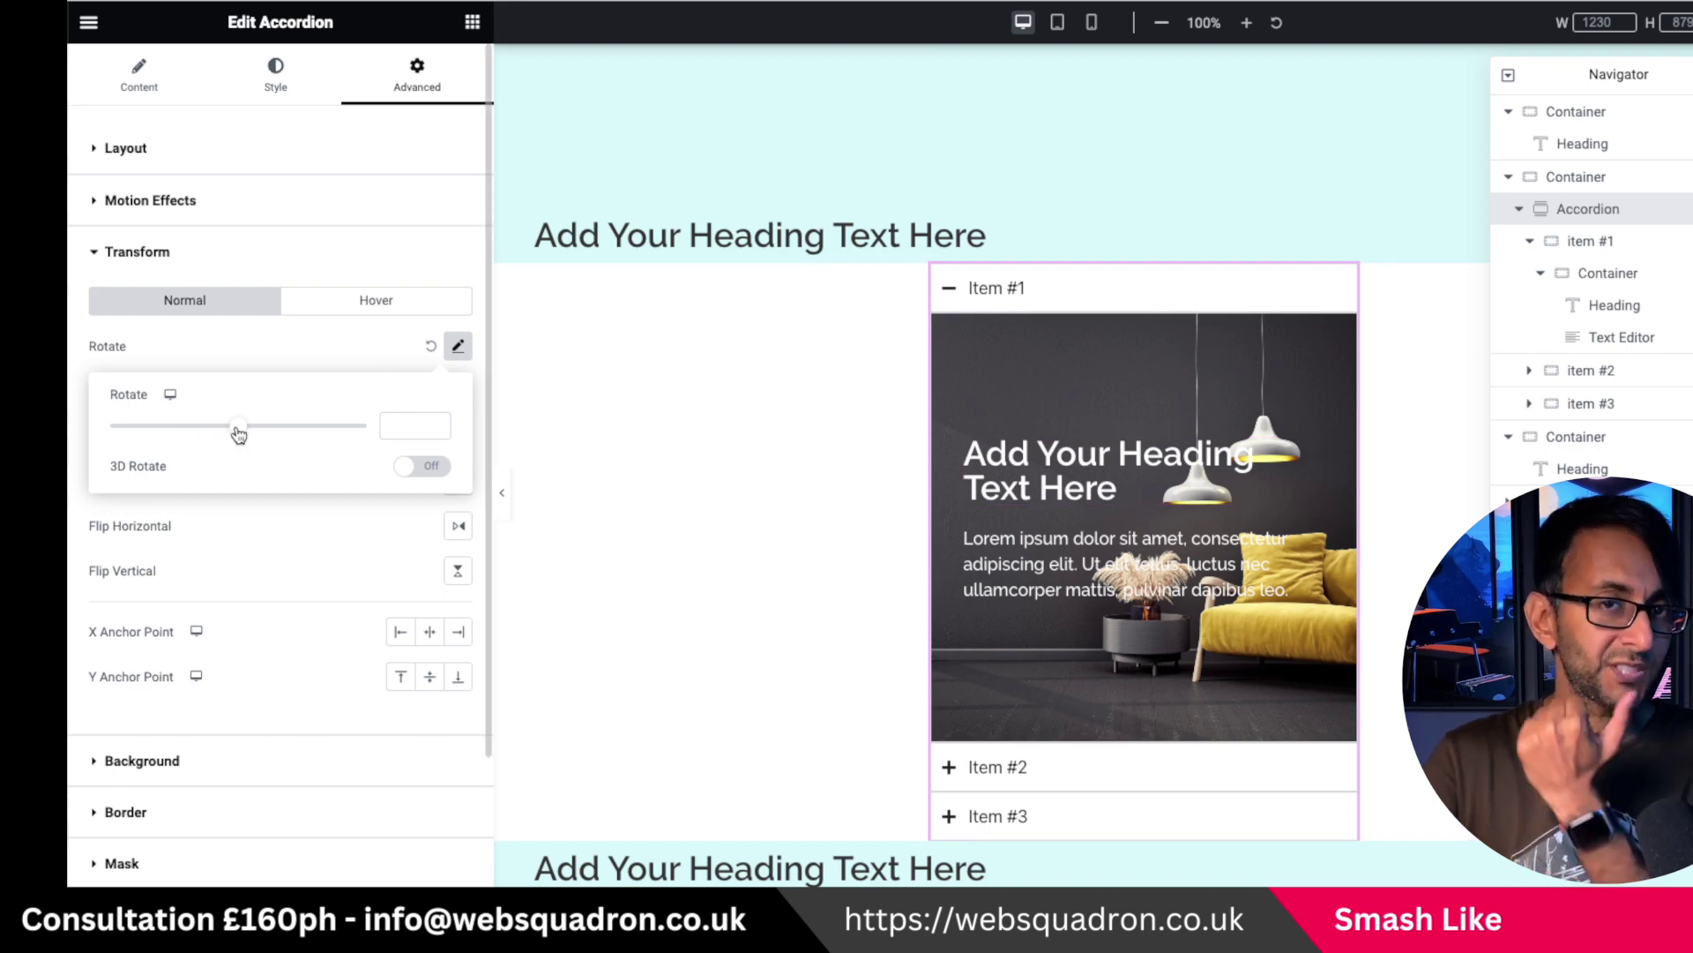
pyautogui.moveTo(238, 432); pyautogui.dragTo(235, 433)
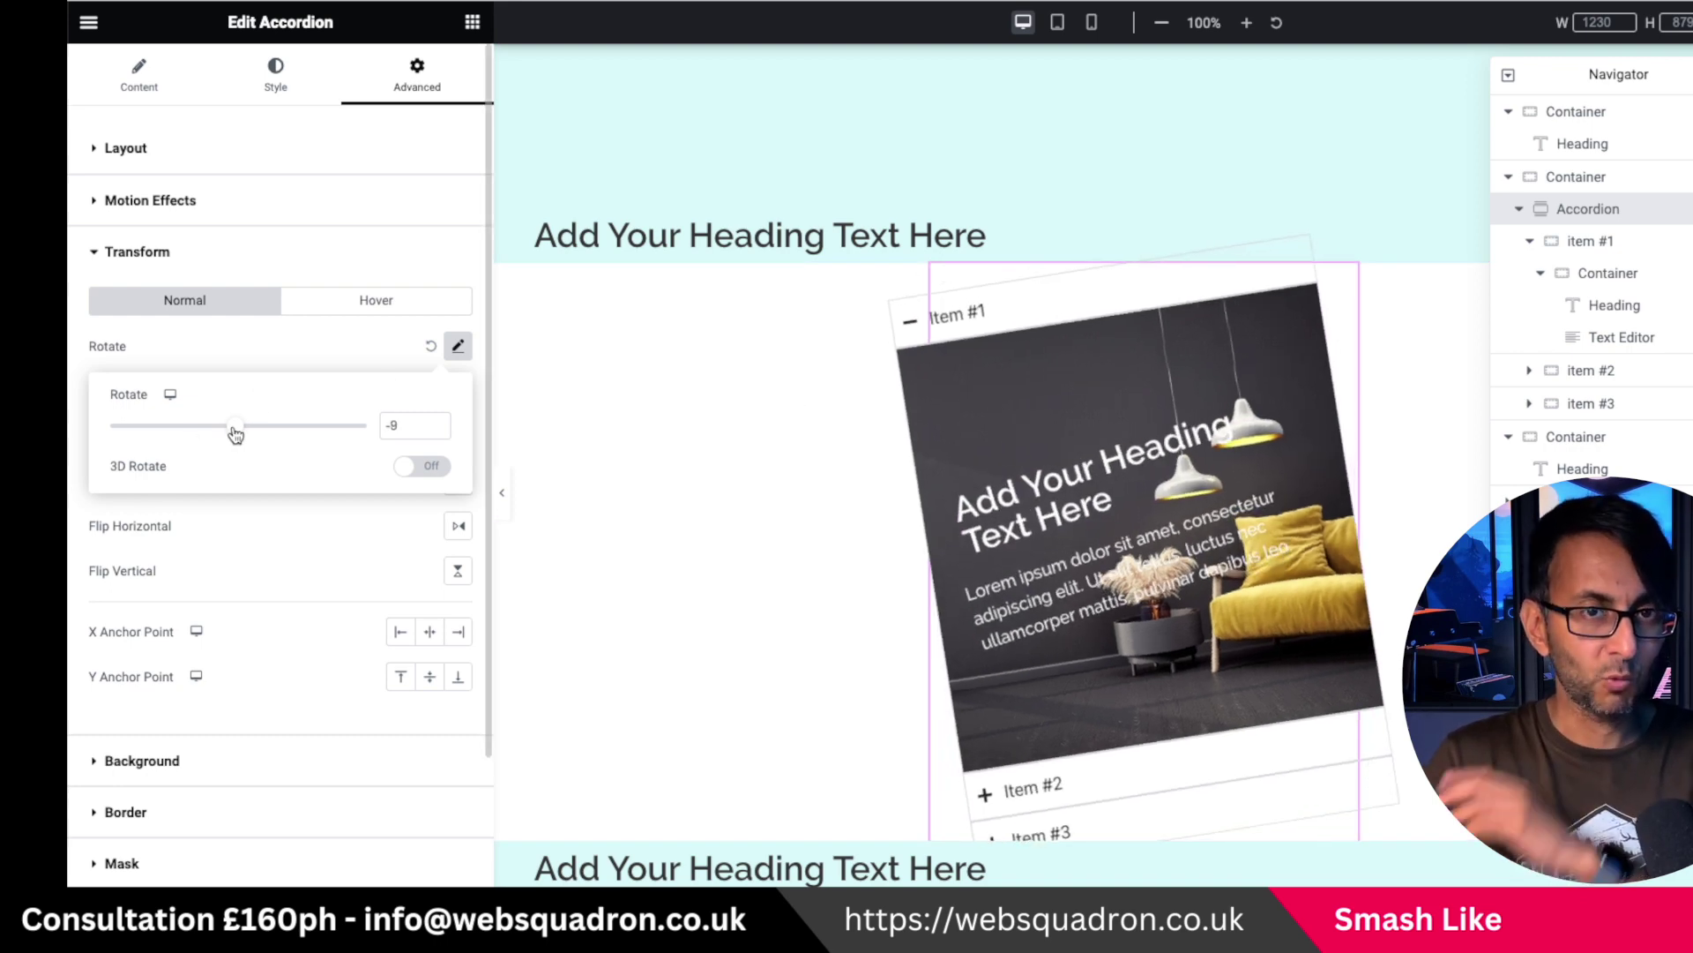
pyautogui.moveTo(235, 433); pyautogui.dragTo(232, 433)
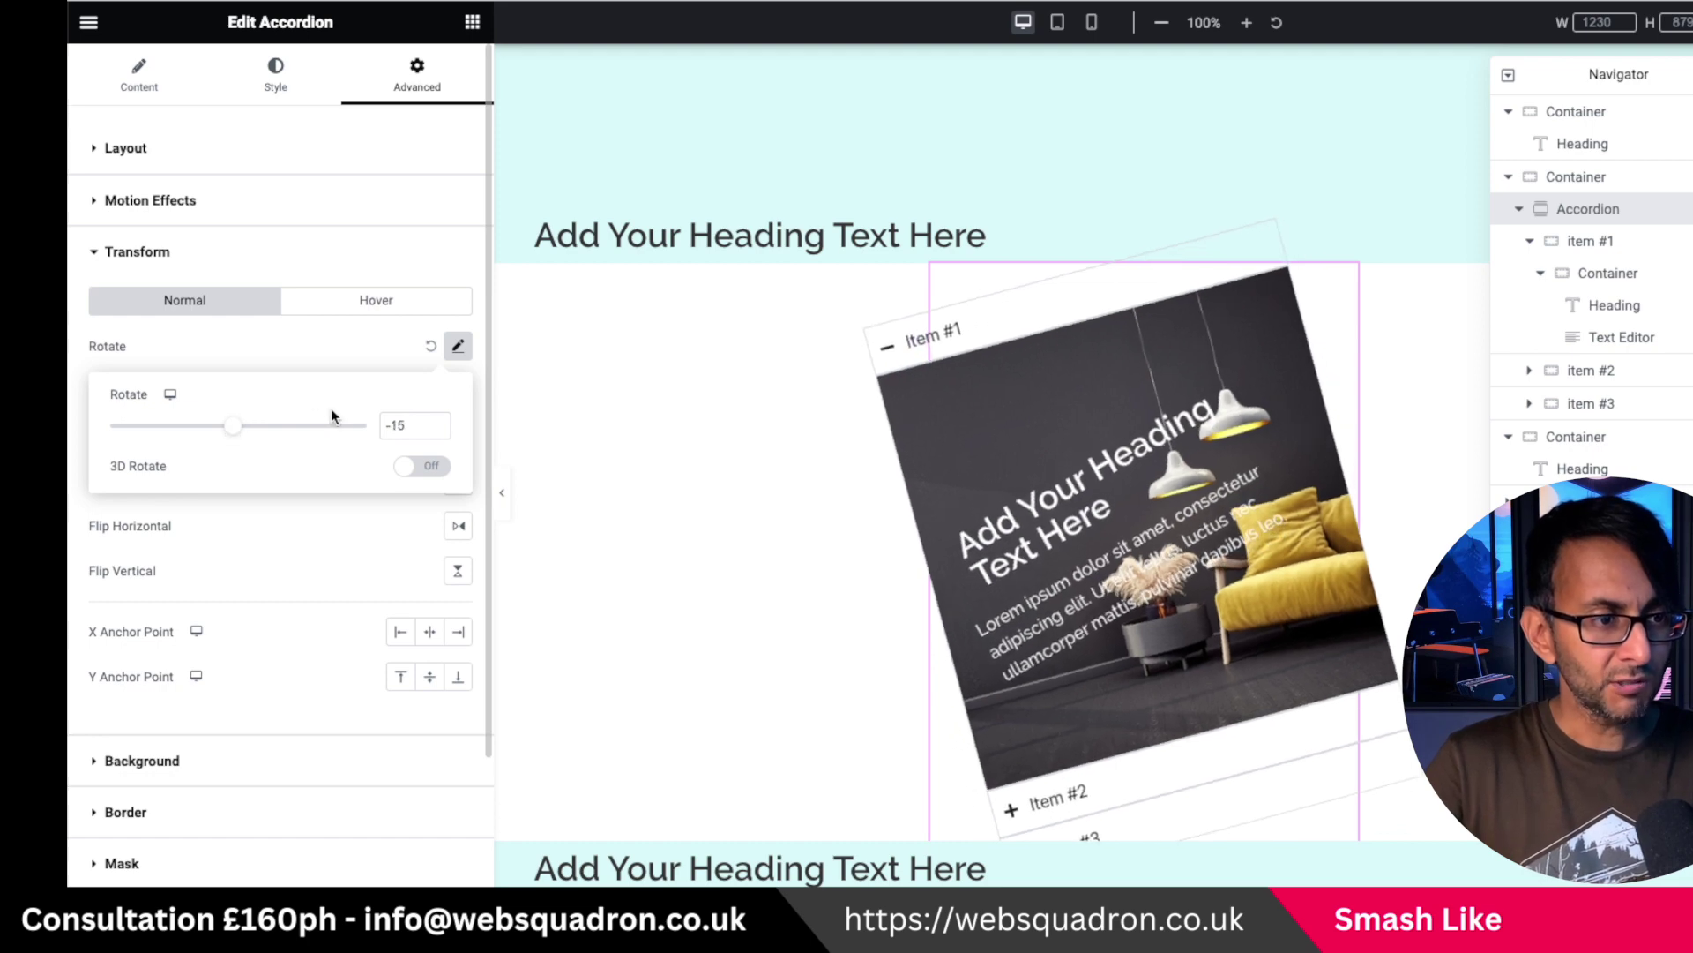
pyautogui.click(395, 425)
pyautogui.press('BackSpace')
pyautogui.write('4')
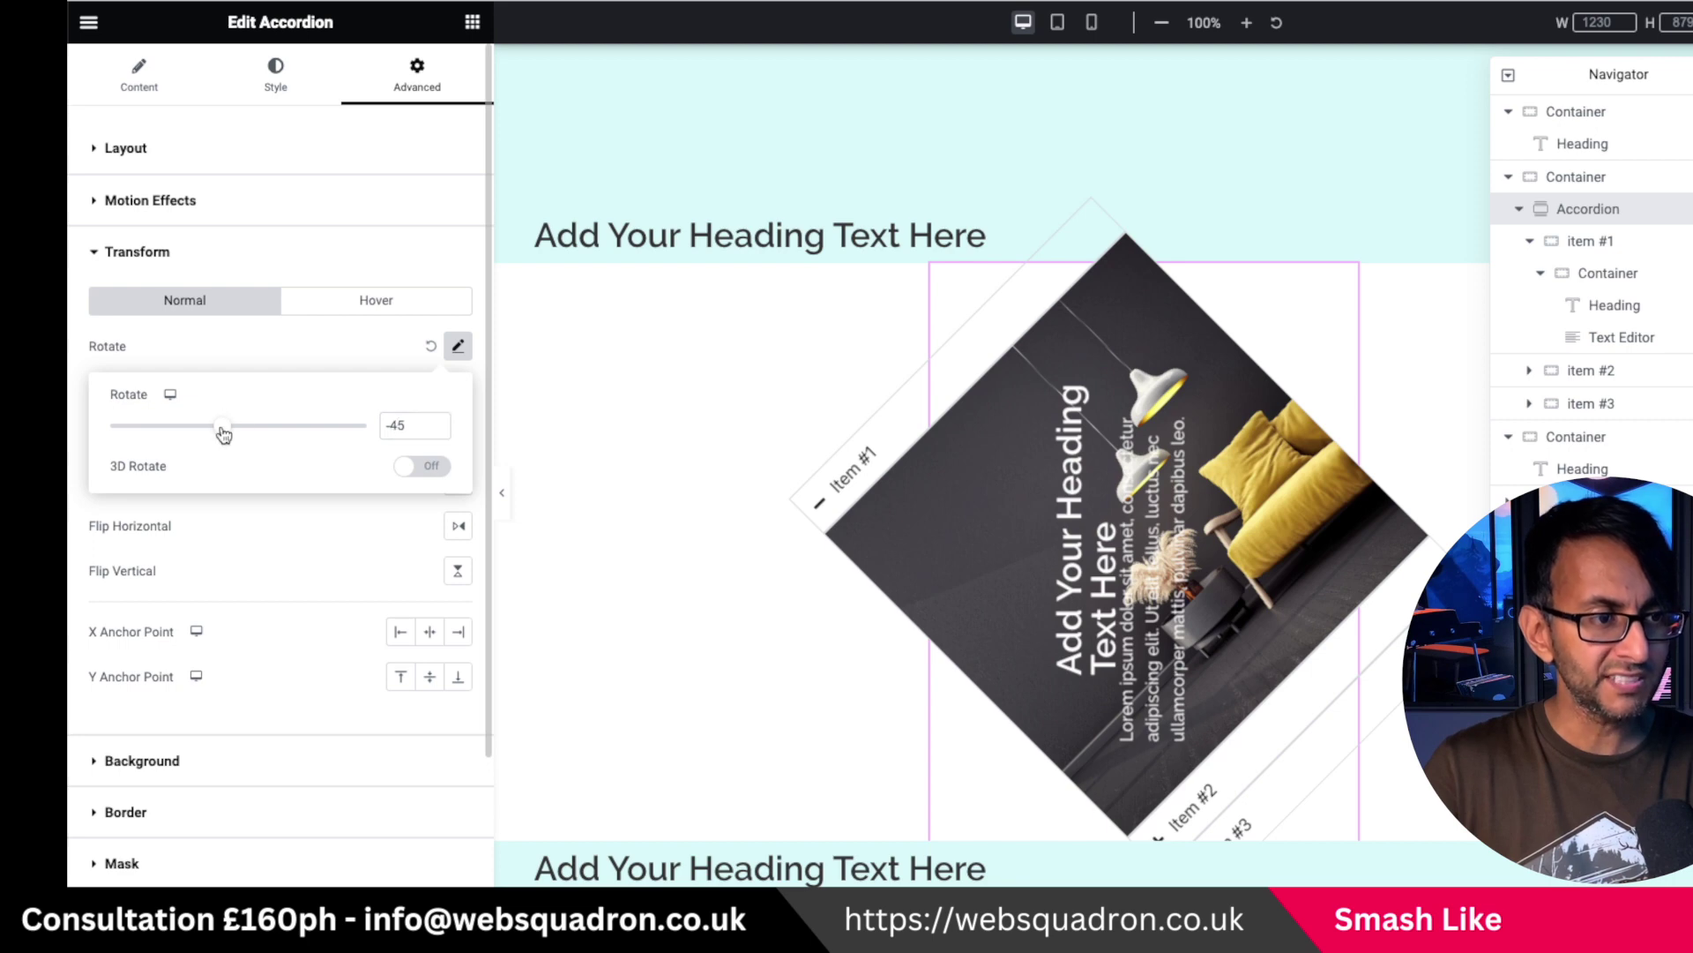
pyautogui.moveTo(224, 434); pyautogui.dragTo(209, 440)
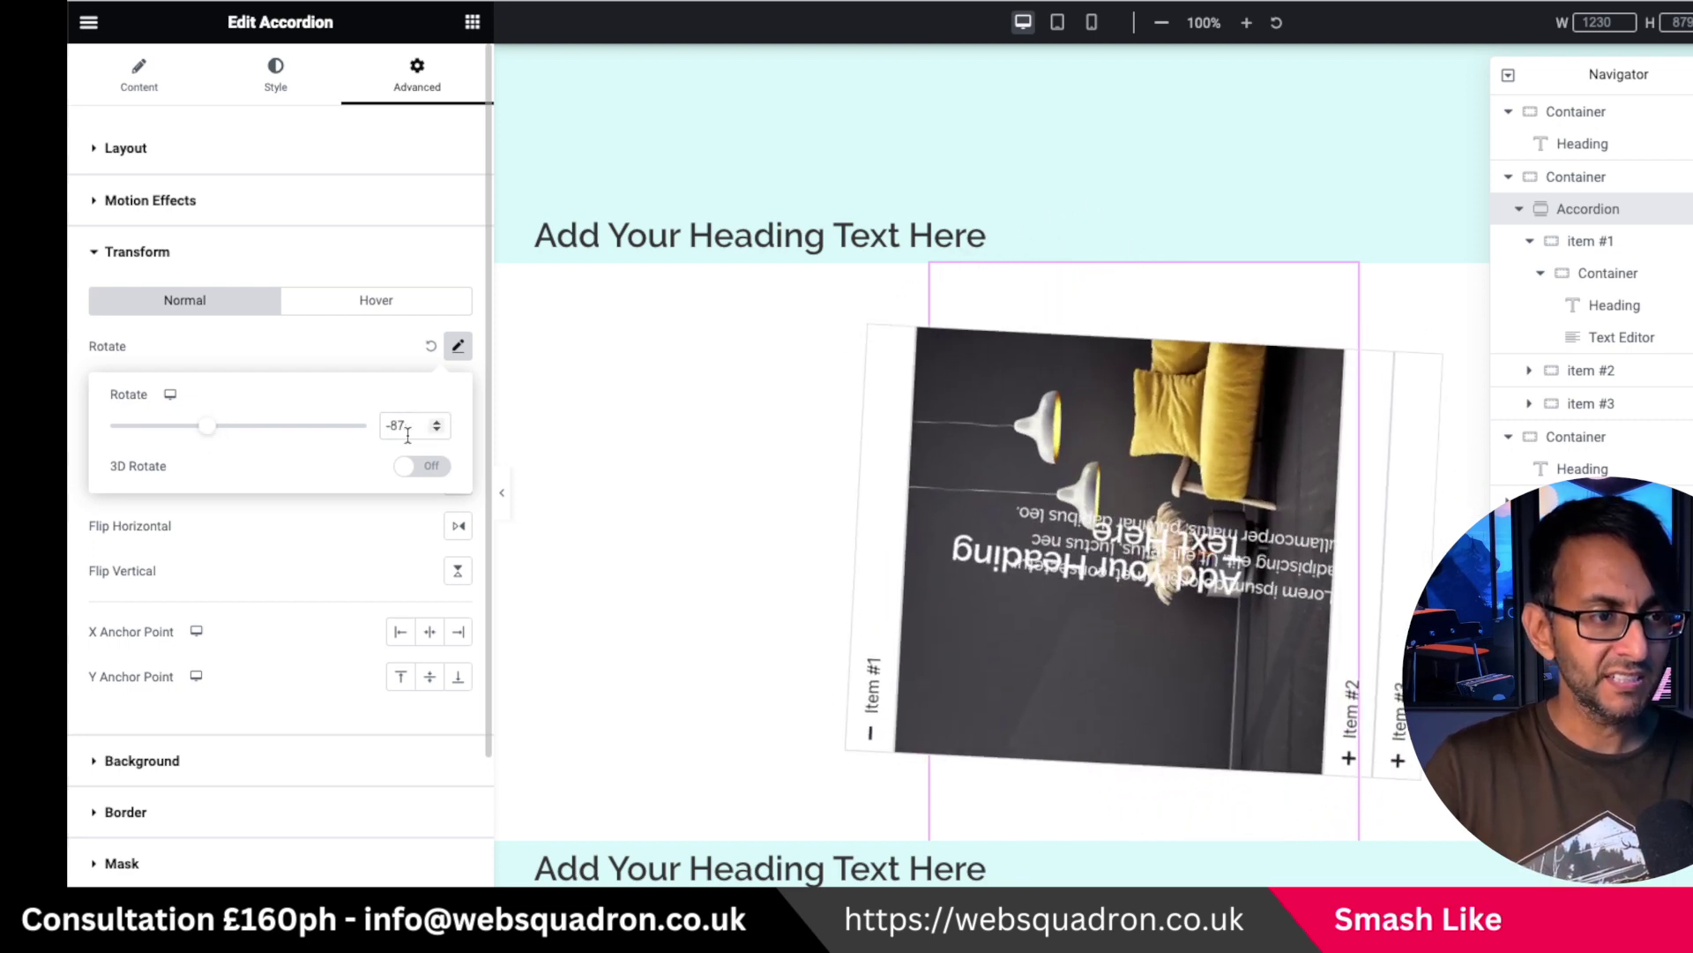
pyautogui.click(436, 430)
pyautogui.click(436, 431)
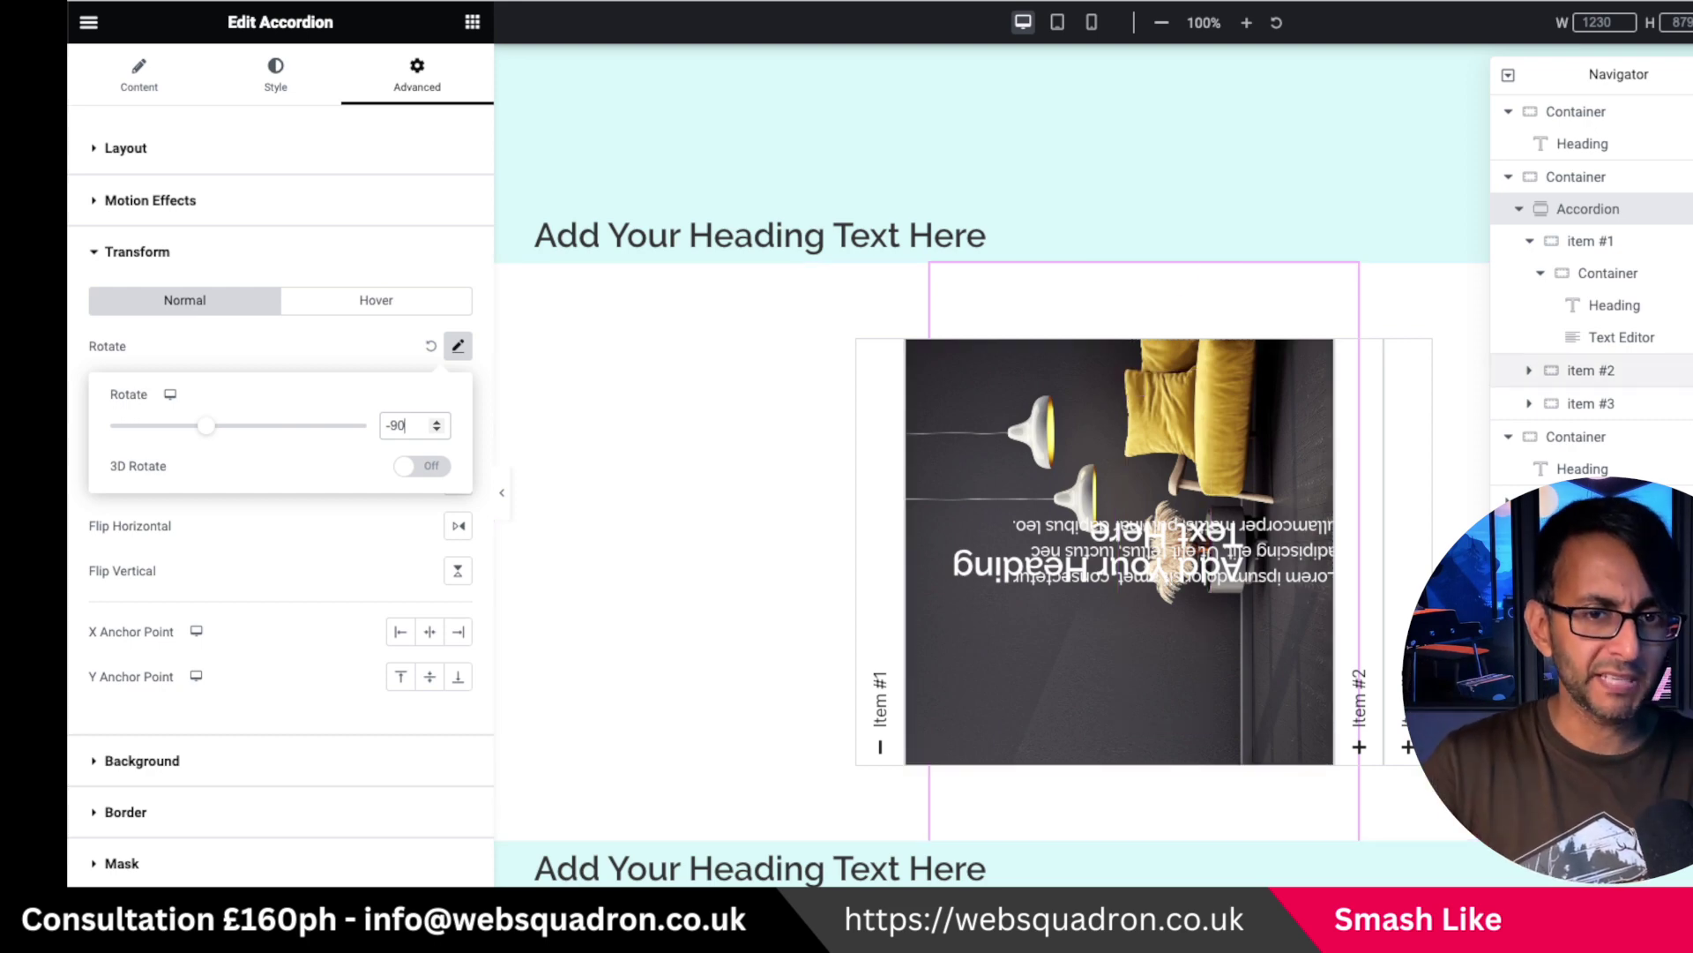
pyautogui.click(1607, 274)
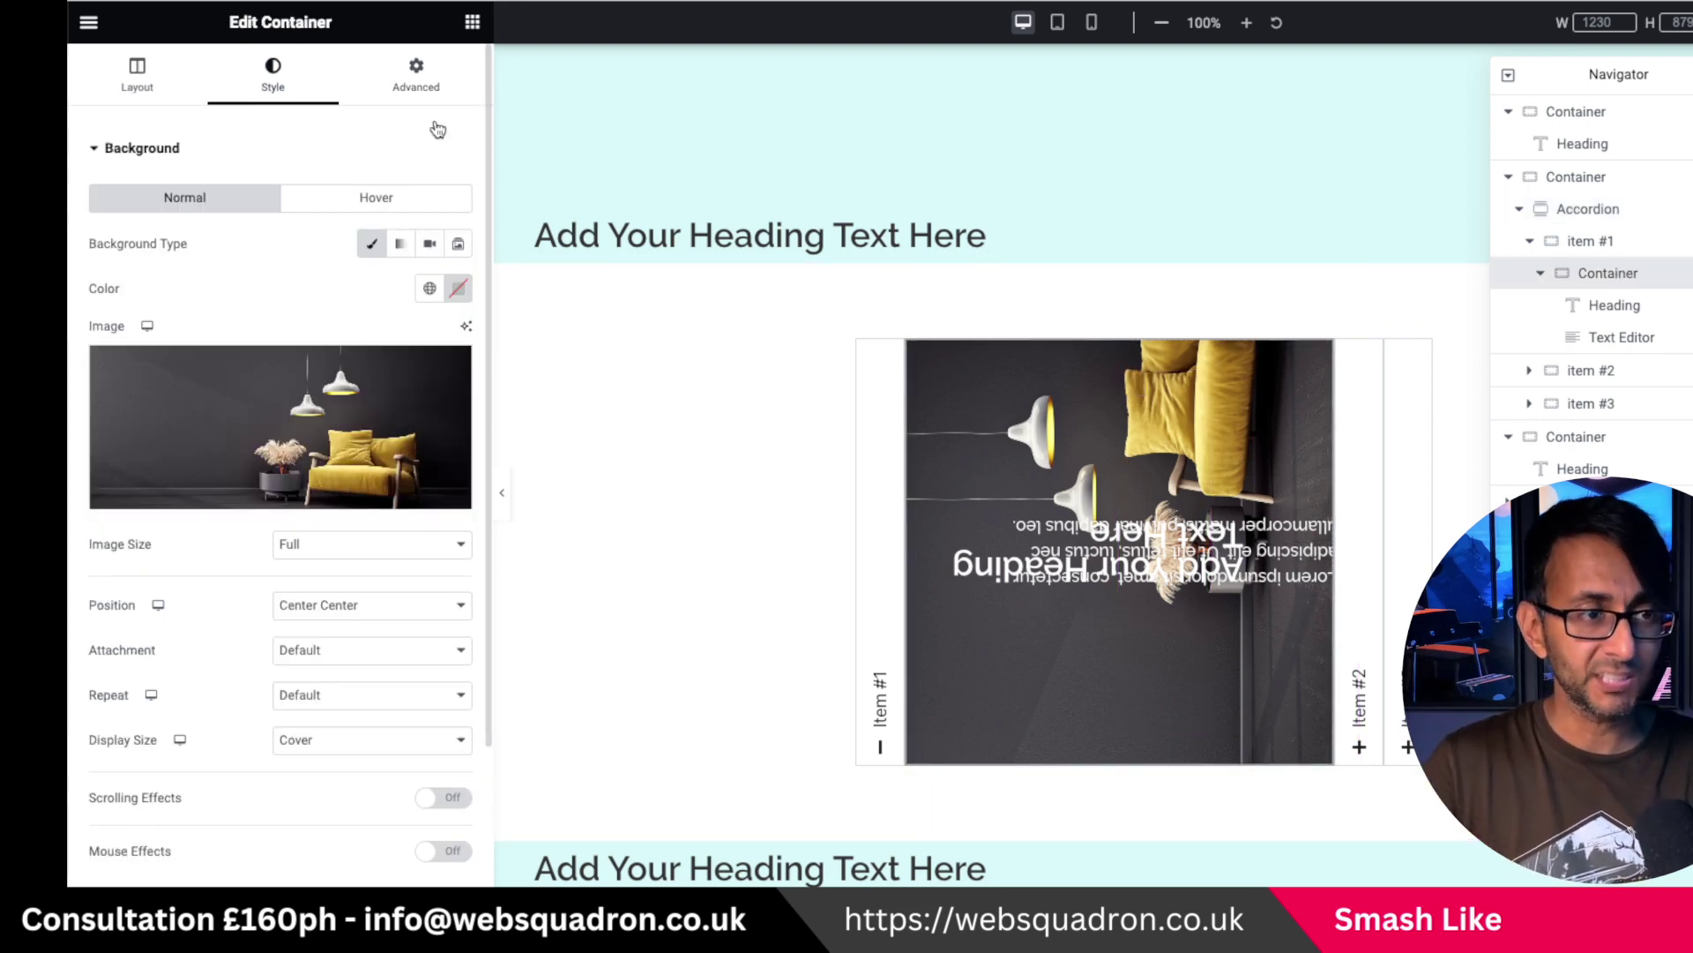
pyautogui.click(418, 92)
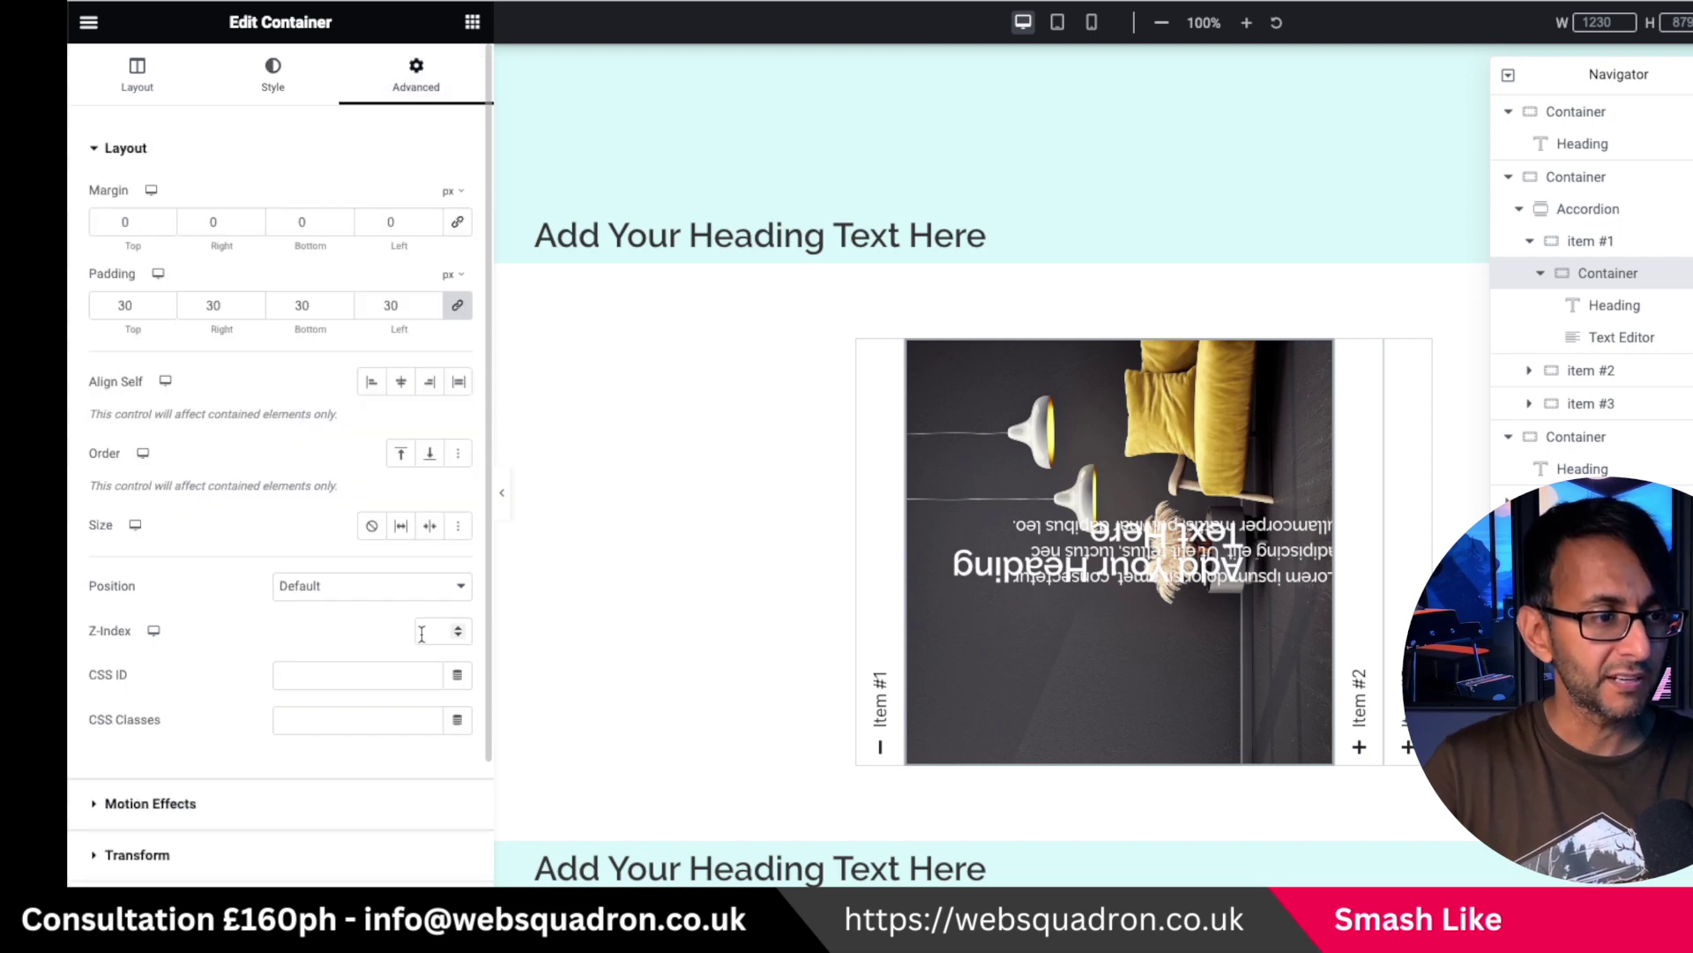
pyautogui.click(298, 872)
pyautogui.click(455, 433)
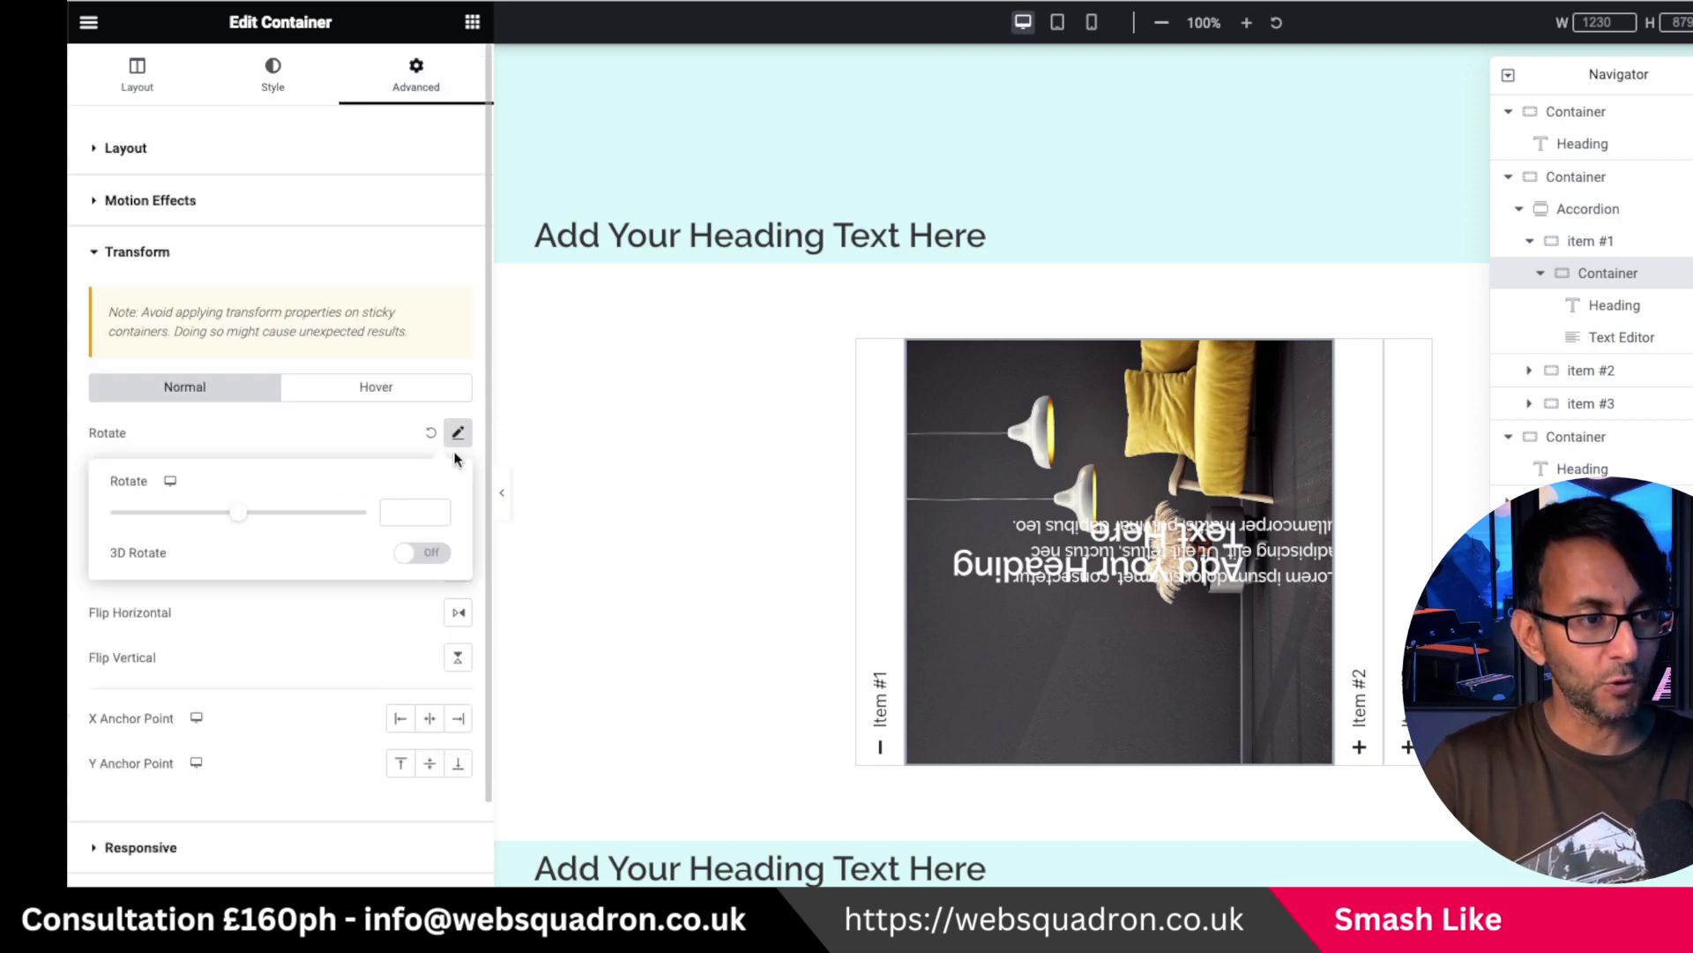
pyautogui.write('180')
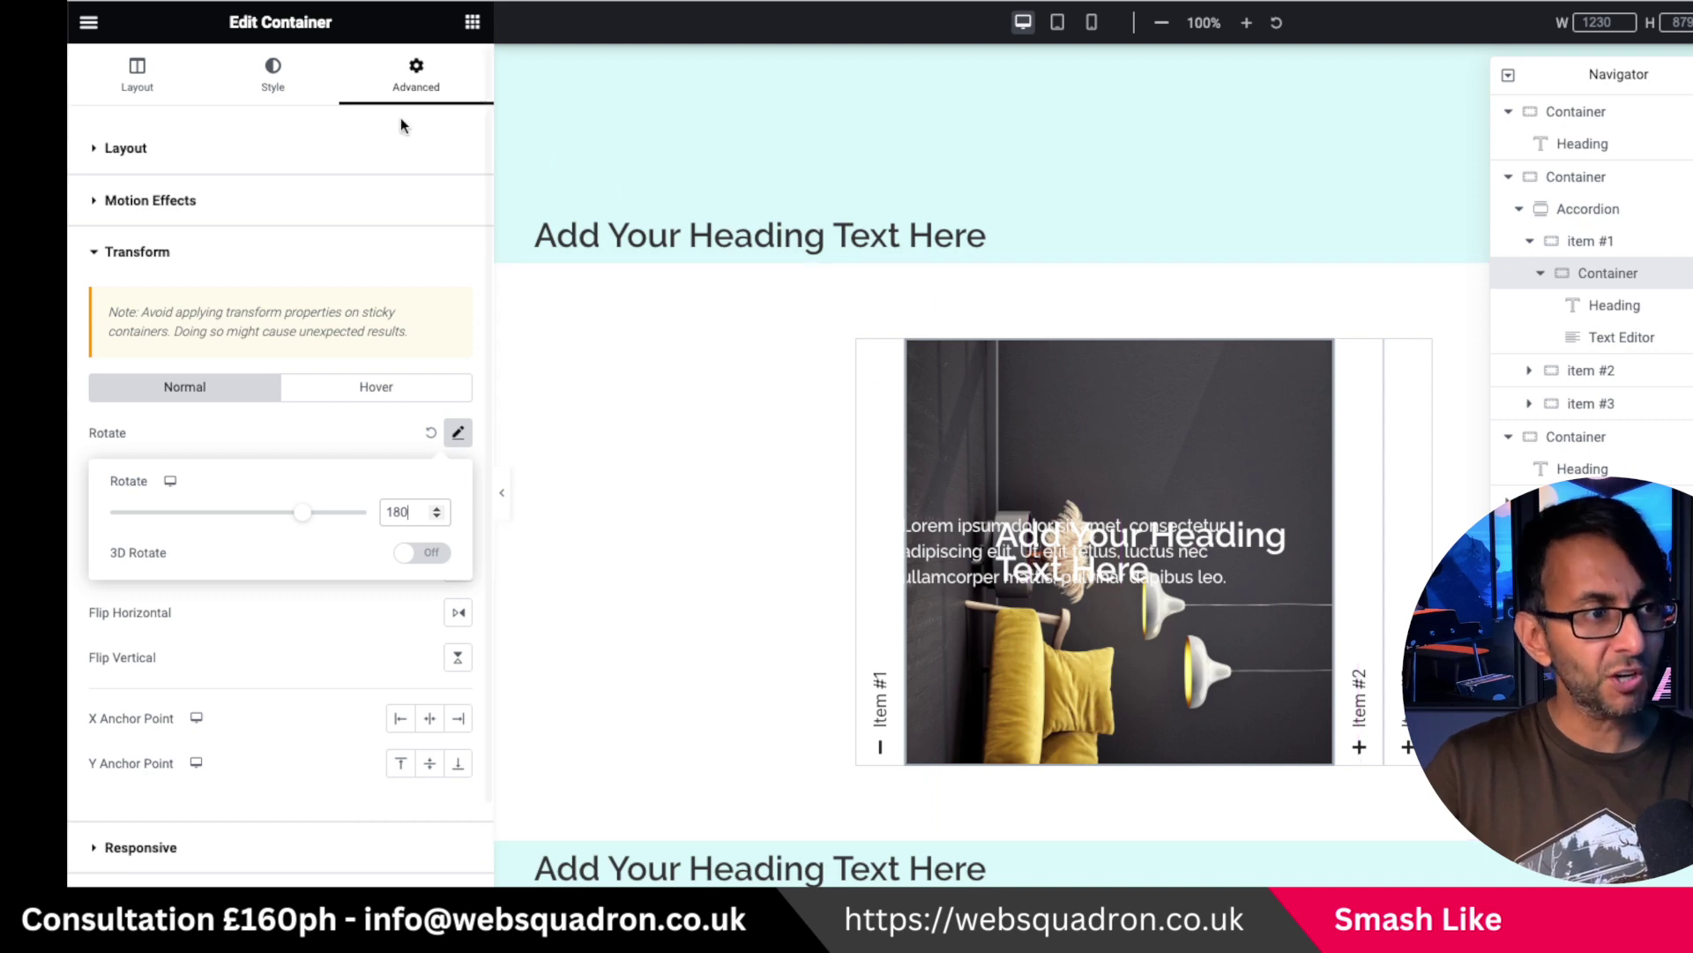
pyautogui.click(148, 96)
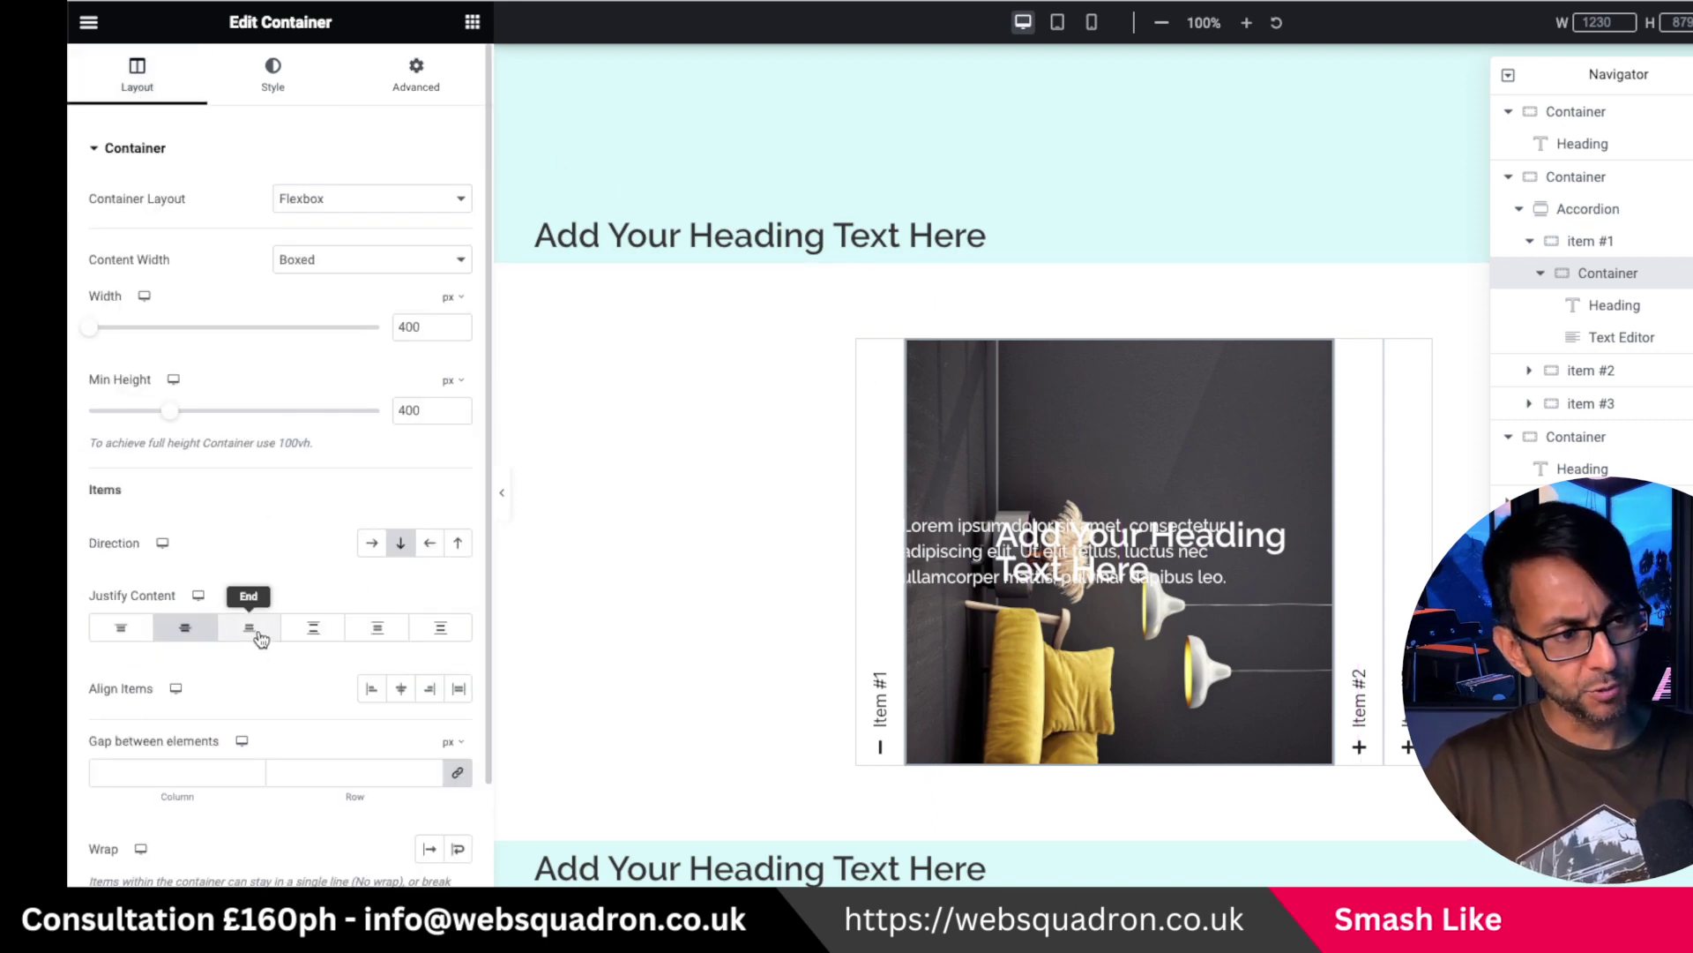
pyautogui.click(256, 635)
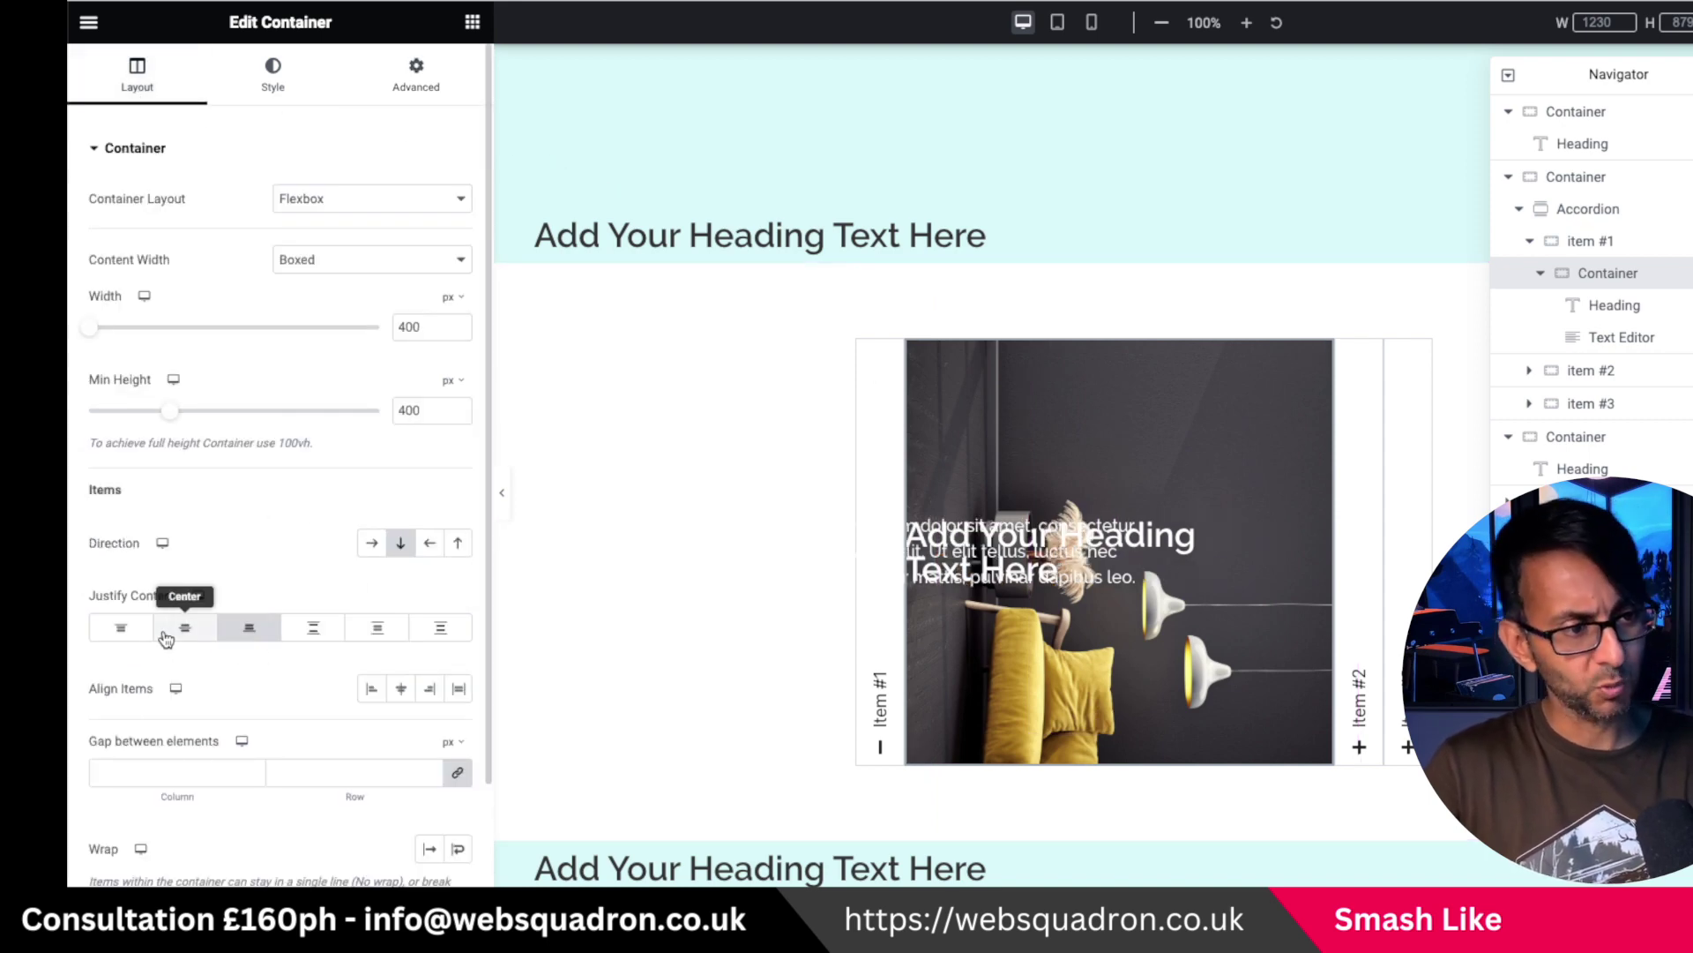
pyautogui.click(370, 552)
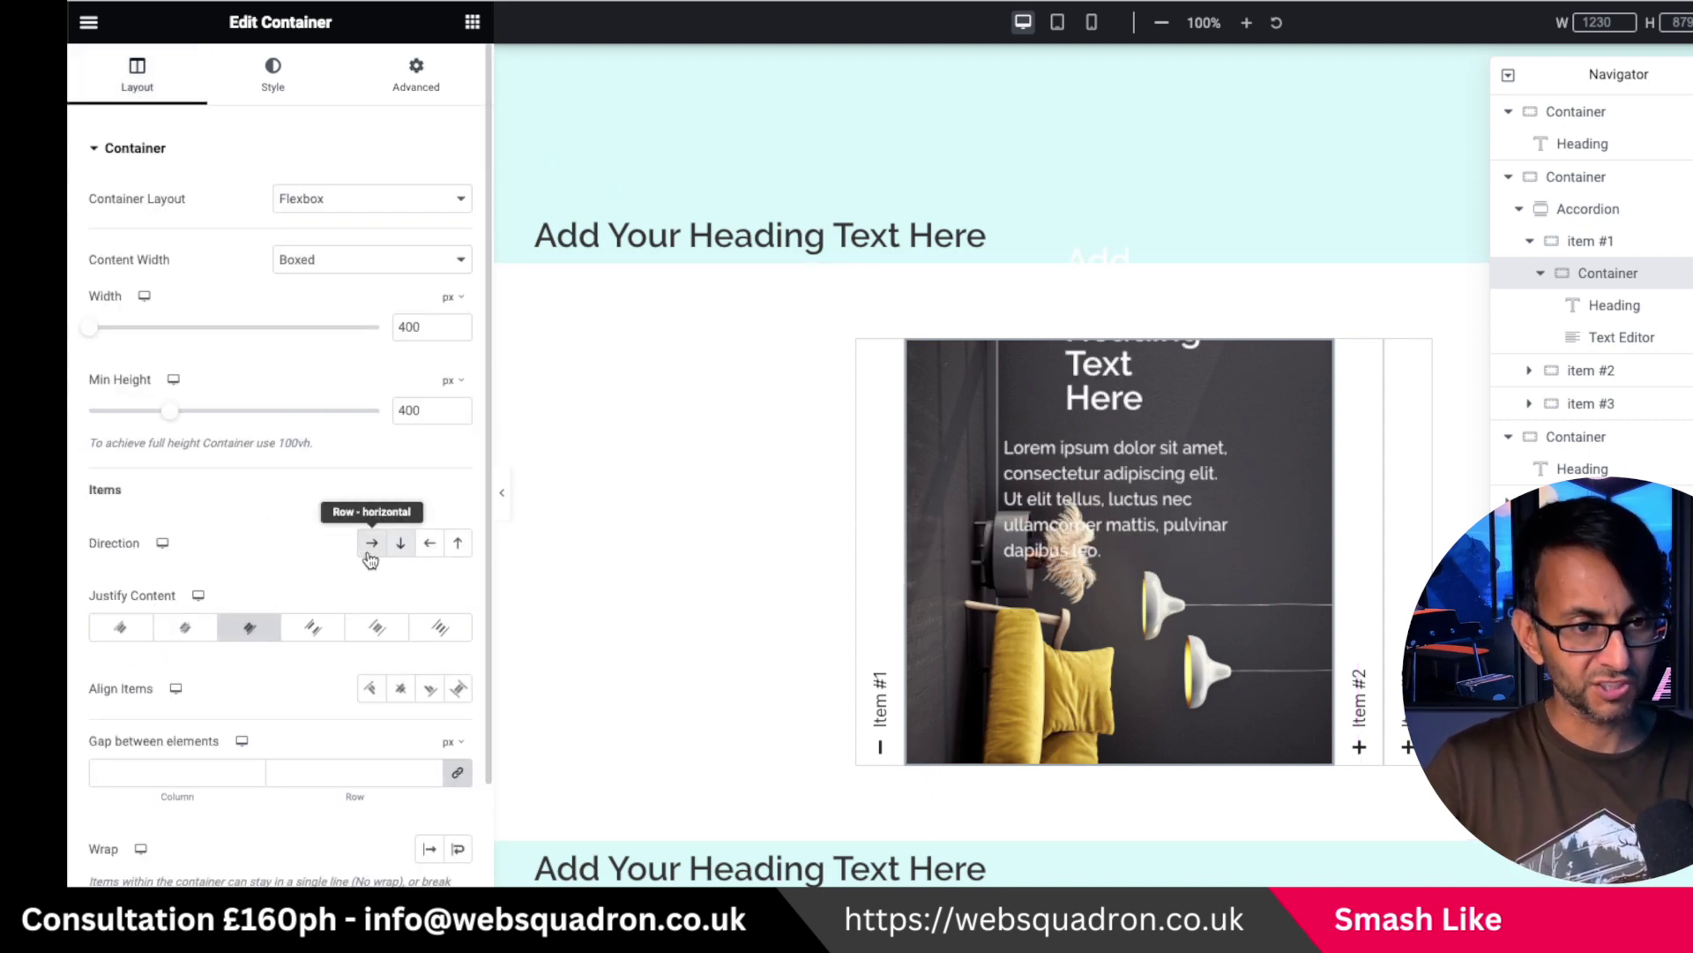
pyautogui.click(124, 628)
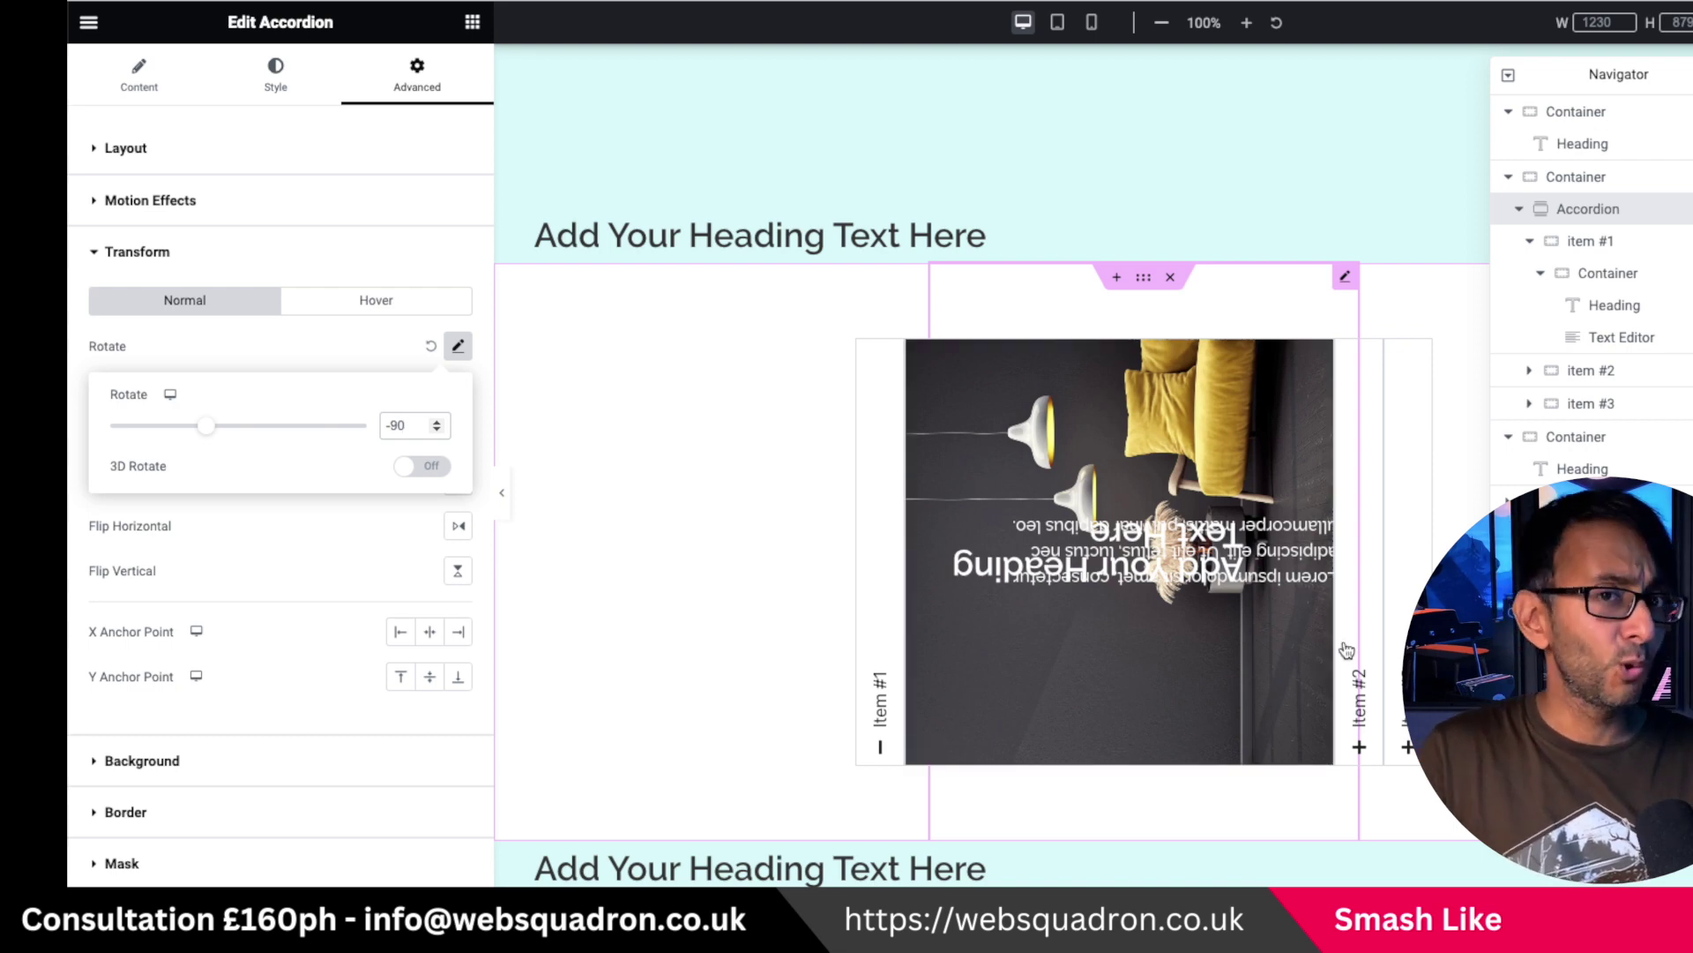
# Float the Navigator over the page and select Item #1's inner container
pyautogui.click(1637, 281)
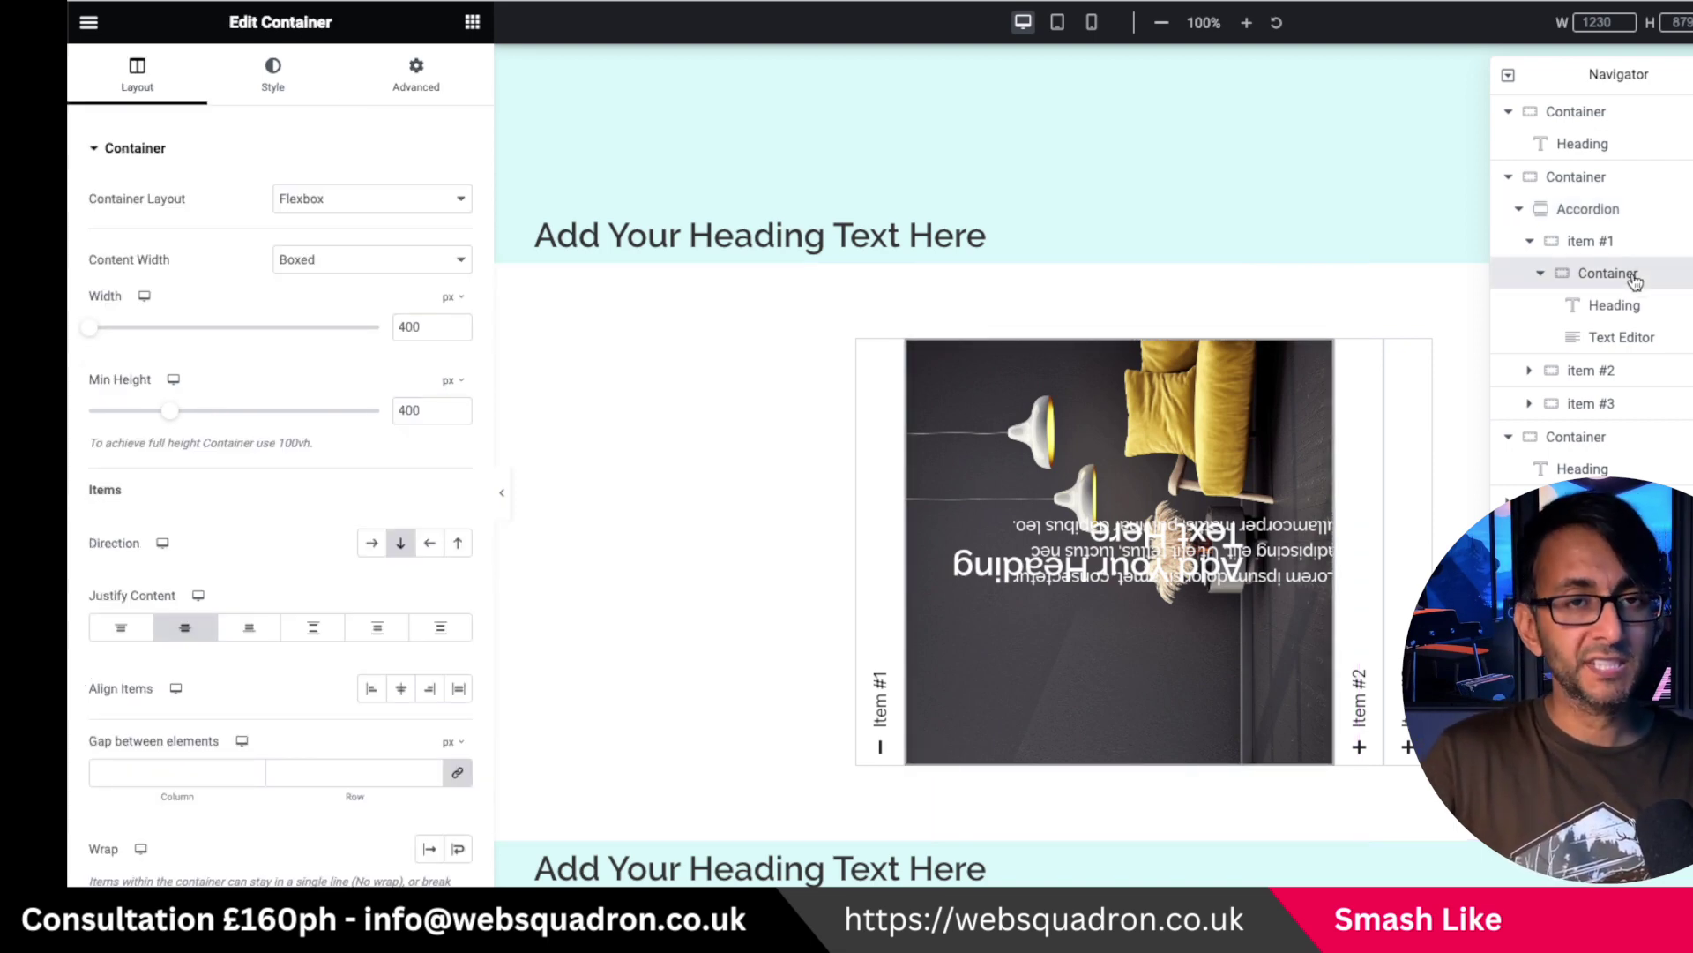
pyautogui.click(1601, 213)
pyautogui.moveTo(1655, 77)
pyautogui.mouseDown()
pyautogui.moveTo(727, 68)
pyautogui.moveTo(1631, 97)
pyautogui.mouseUp()
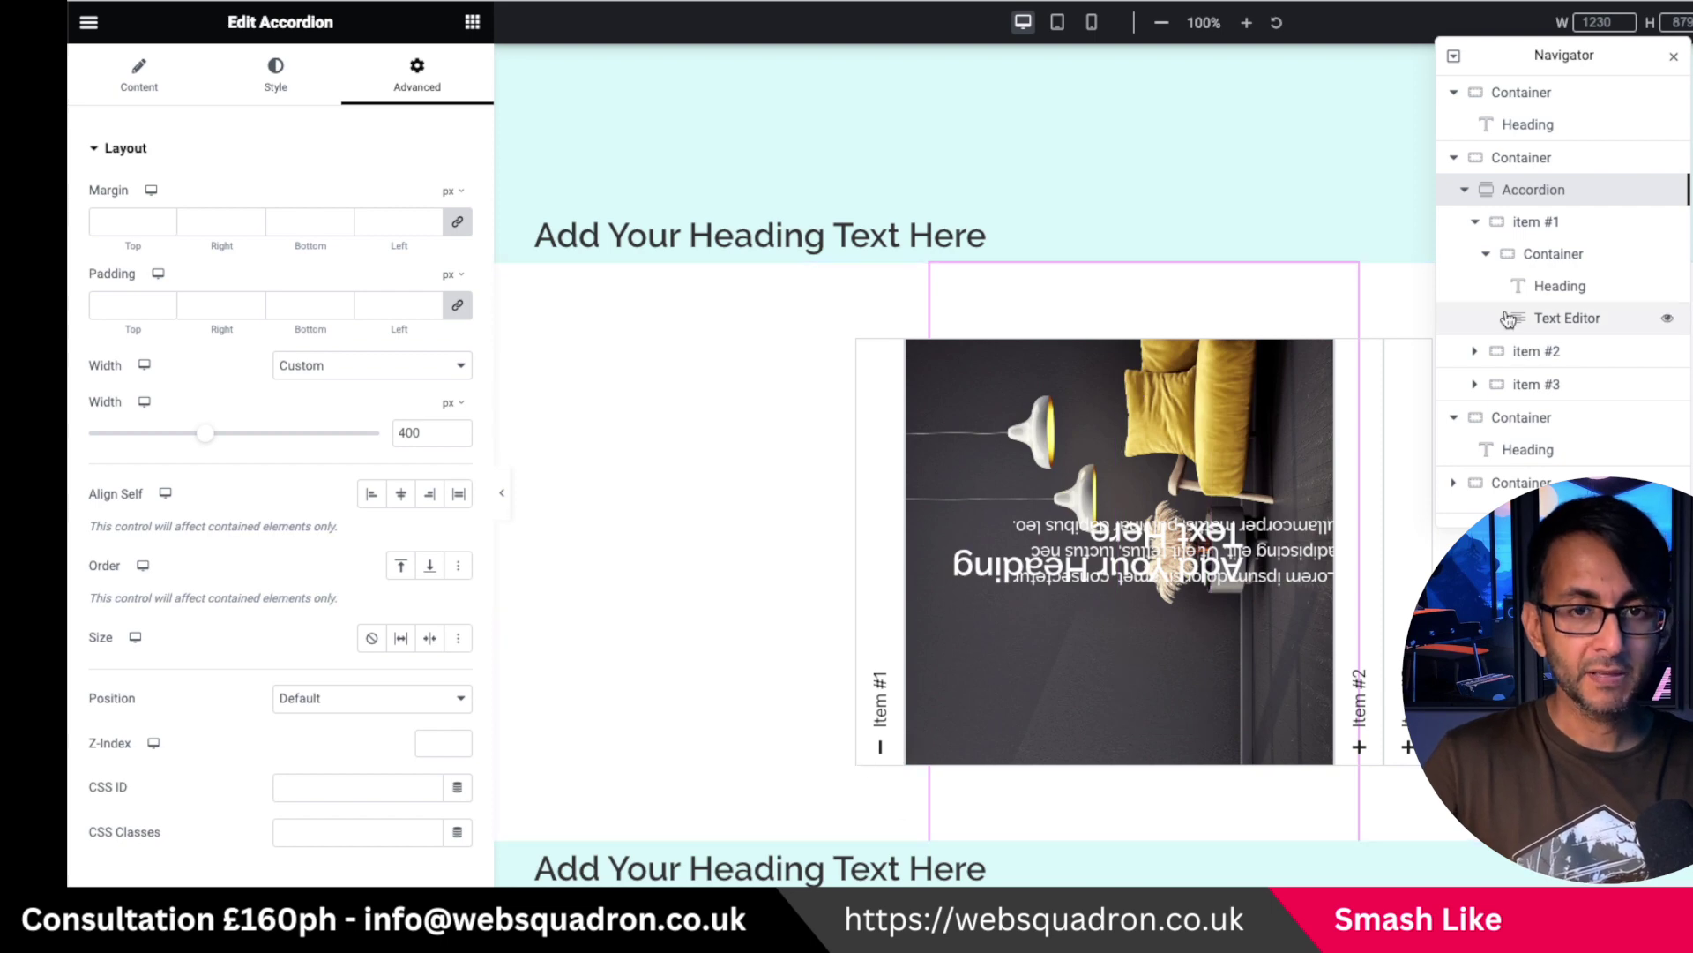
pyautogui.click(1554, 254)
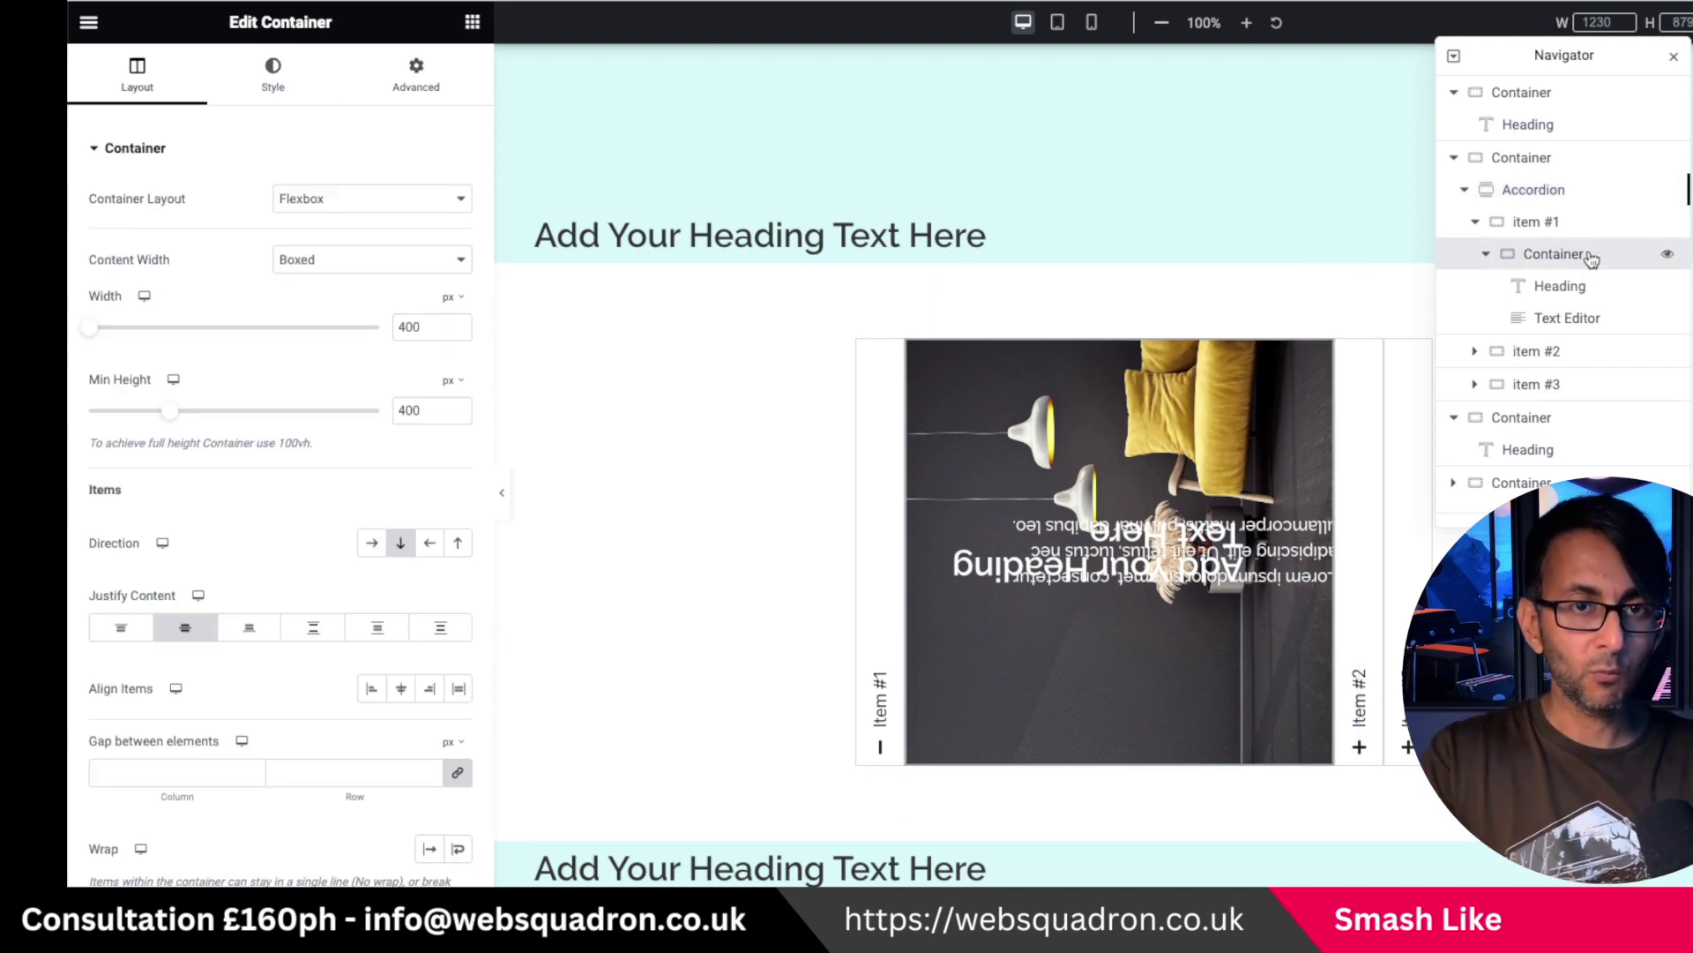
# Rotate Item #1's inner container 90 degrees under Advanced > Transform
pyautogui.click(422, 88)
pyautogui.click(276, 853)
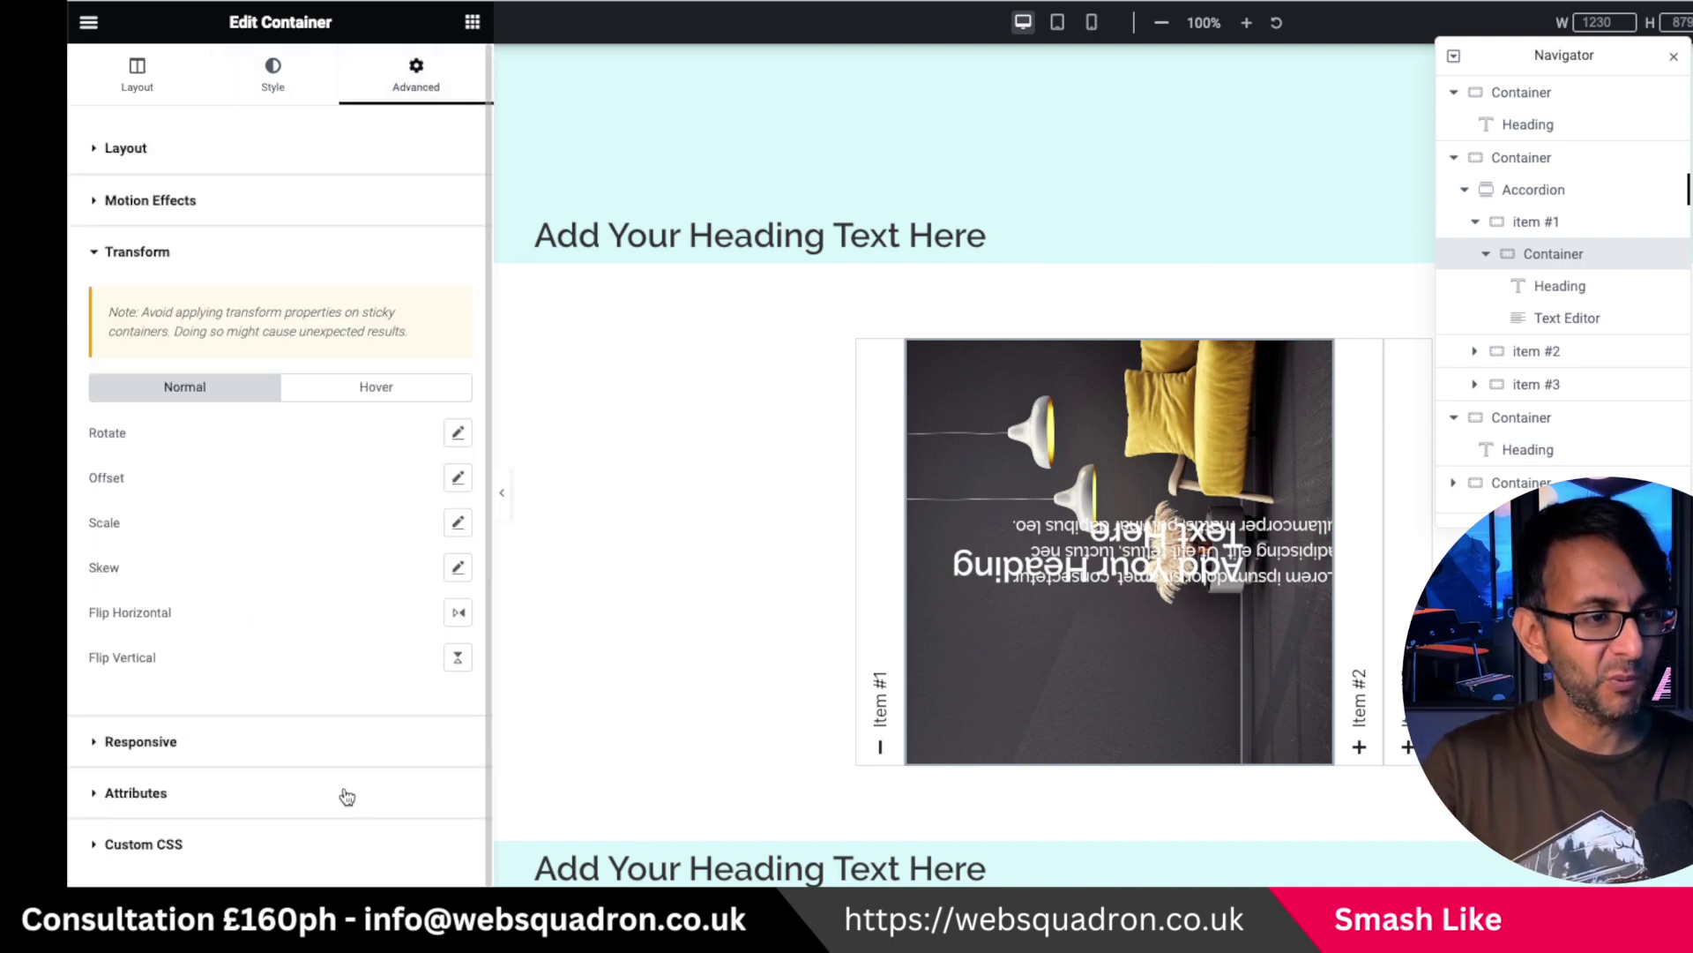
pyautogui.click(458, 434)
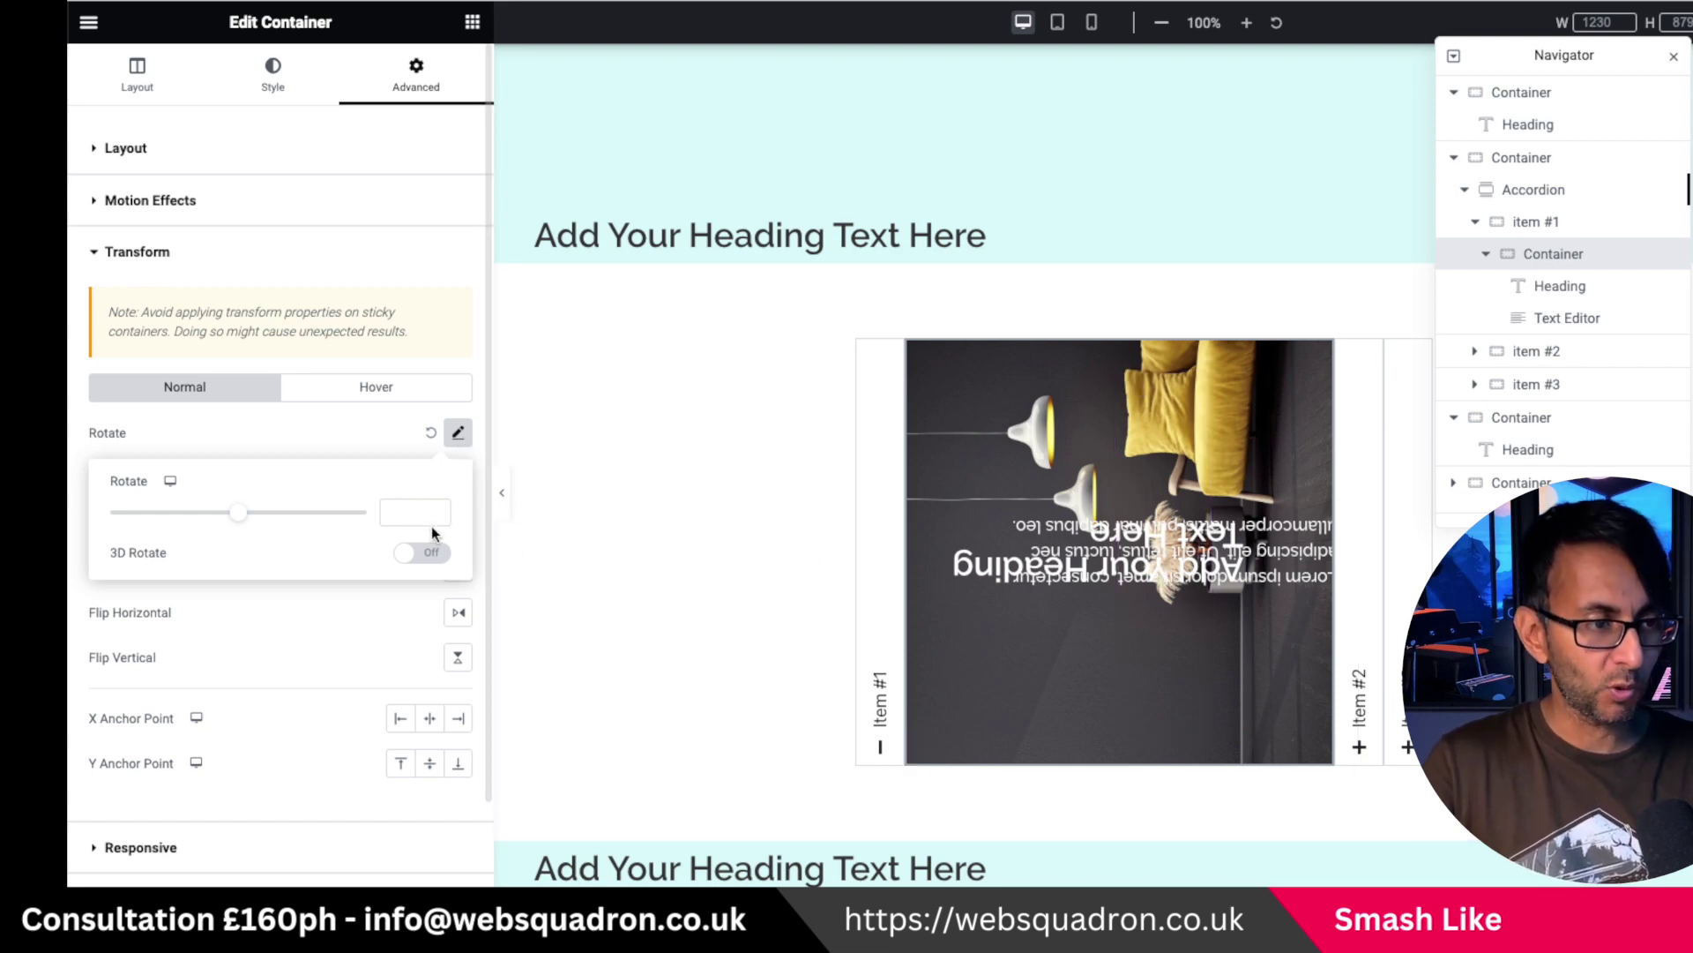
pyautogui.click(411, 516)
pyautogui.write('90')
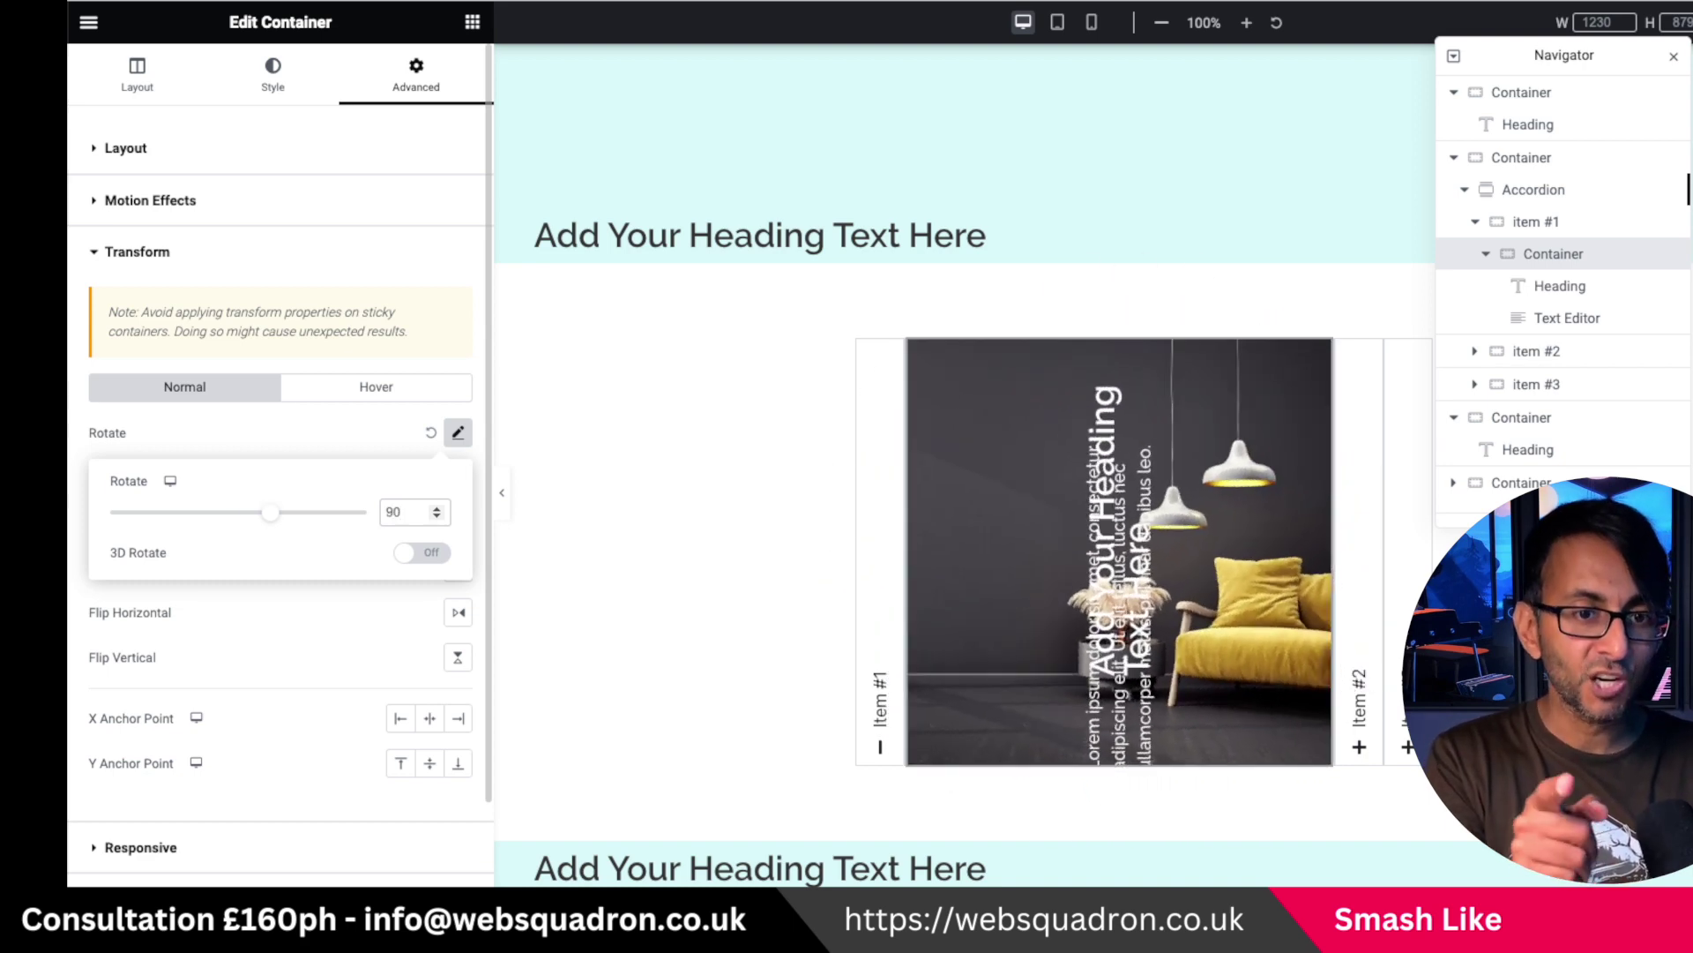
pyautogui.press('BackSpace')
pyautogui.press('BackSpace')
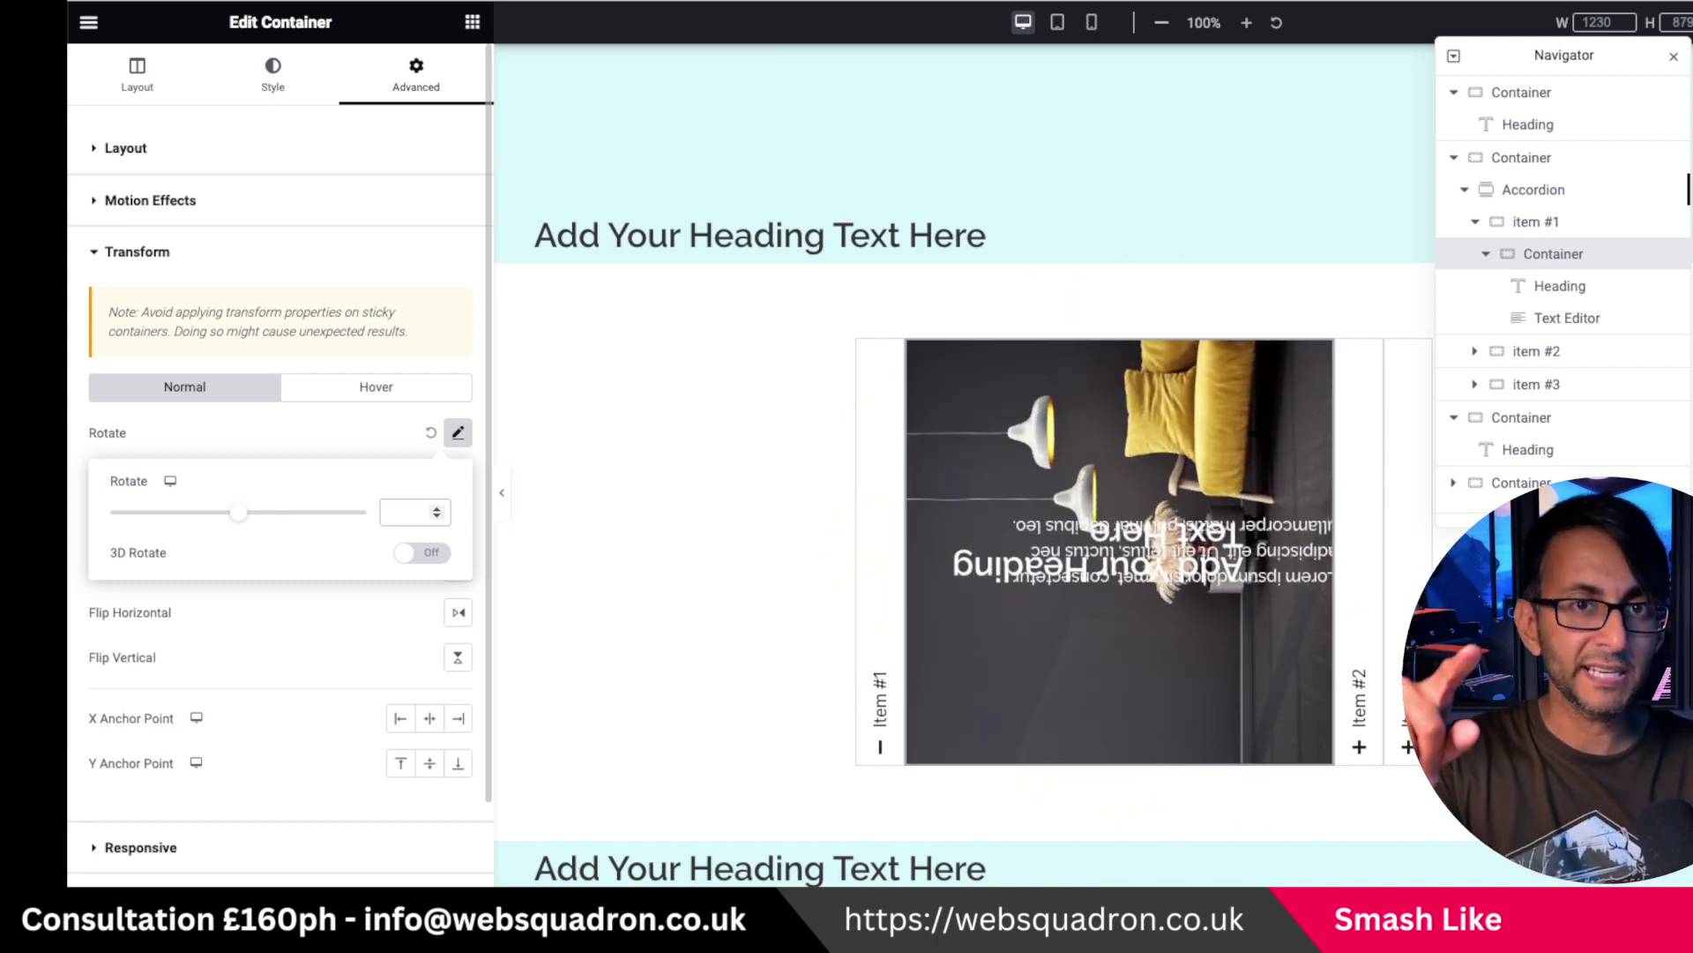
pyautogui.write('90')
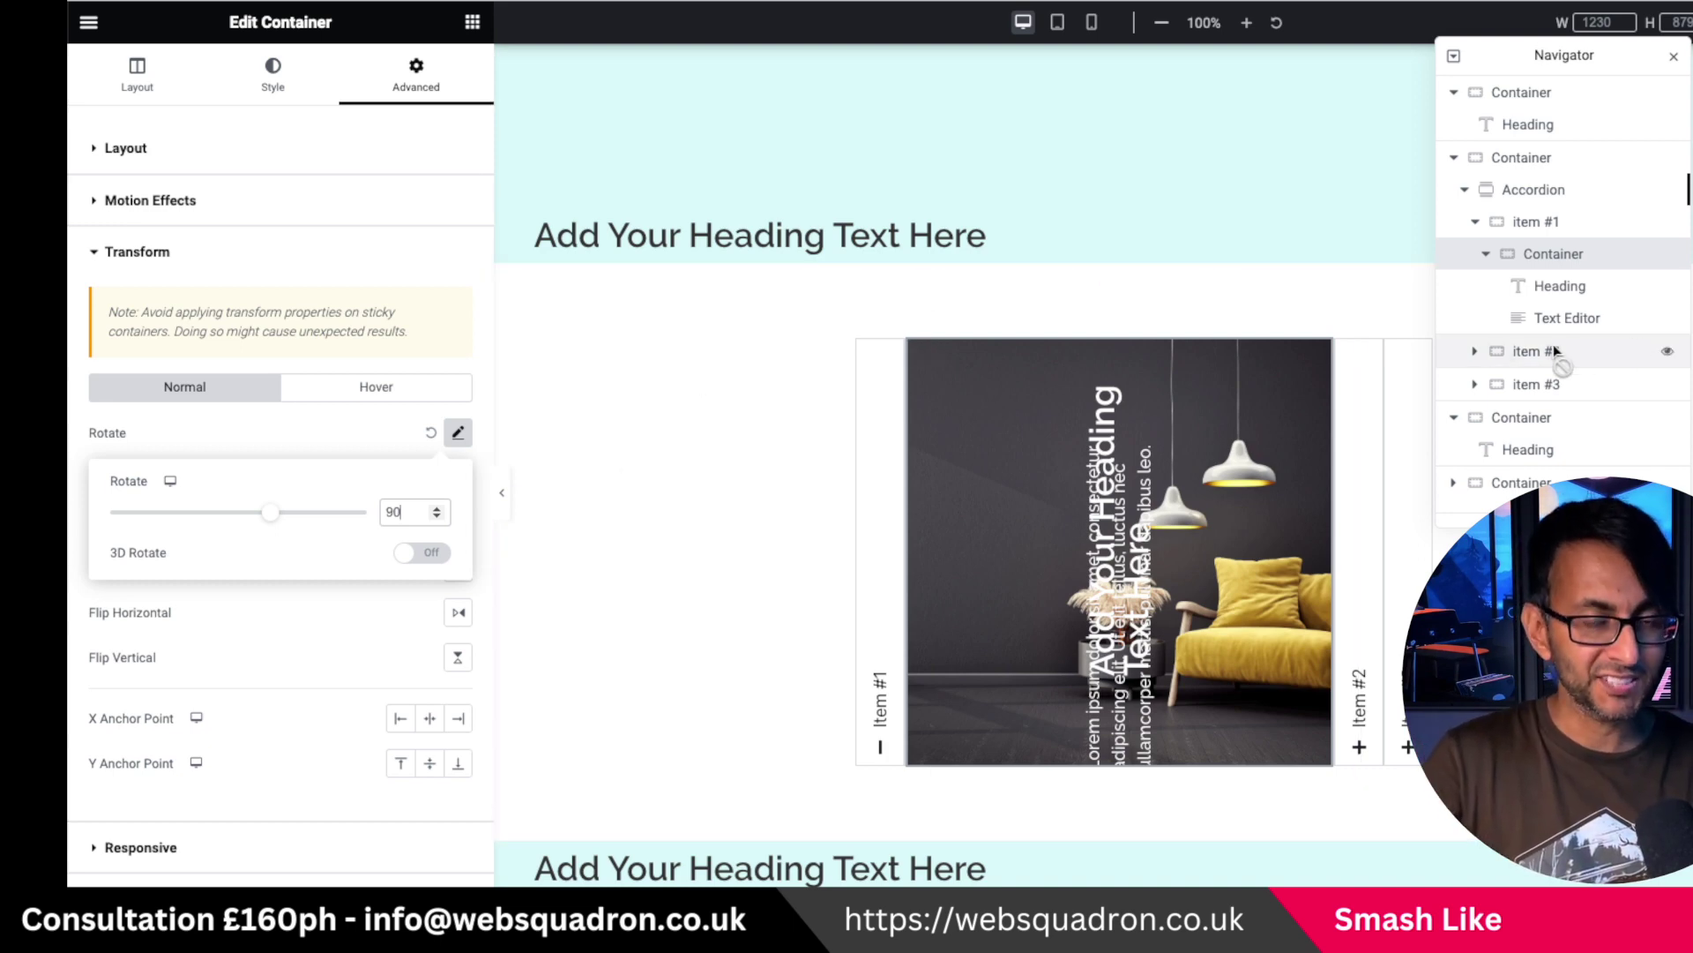
pyautogui.click(1560, 287)
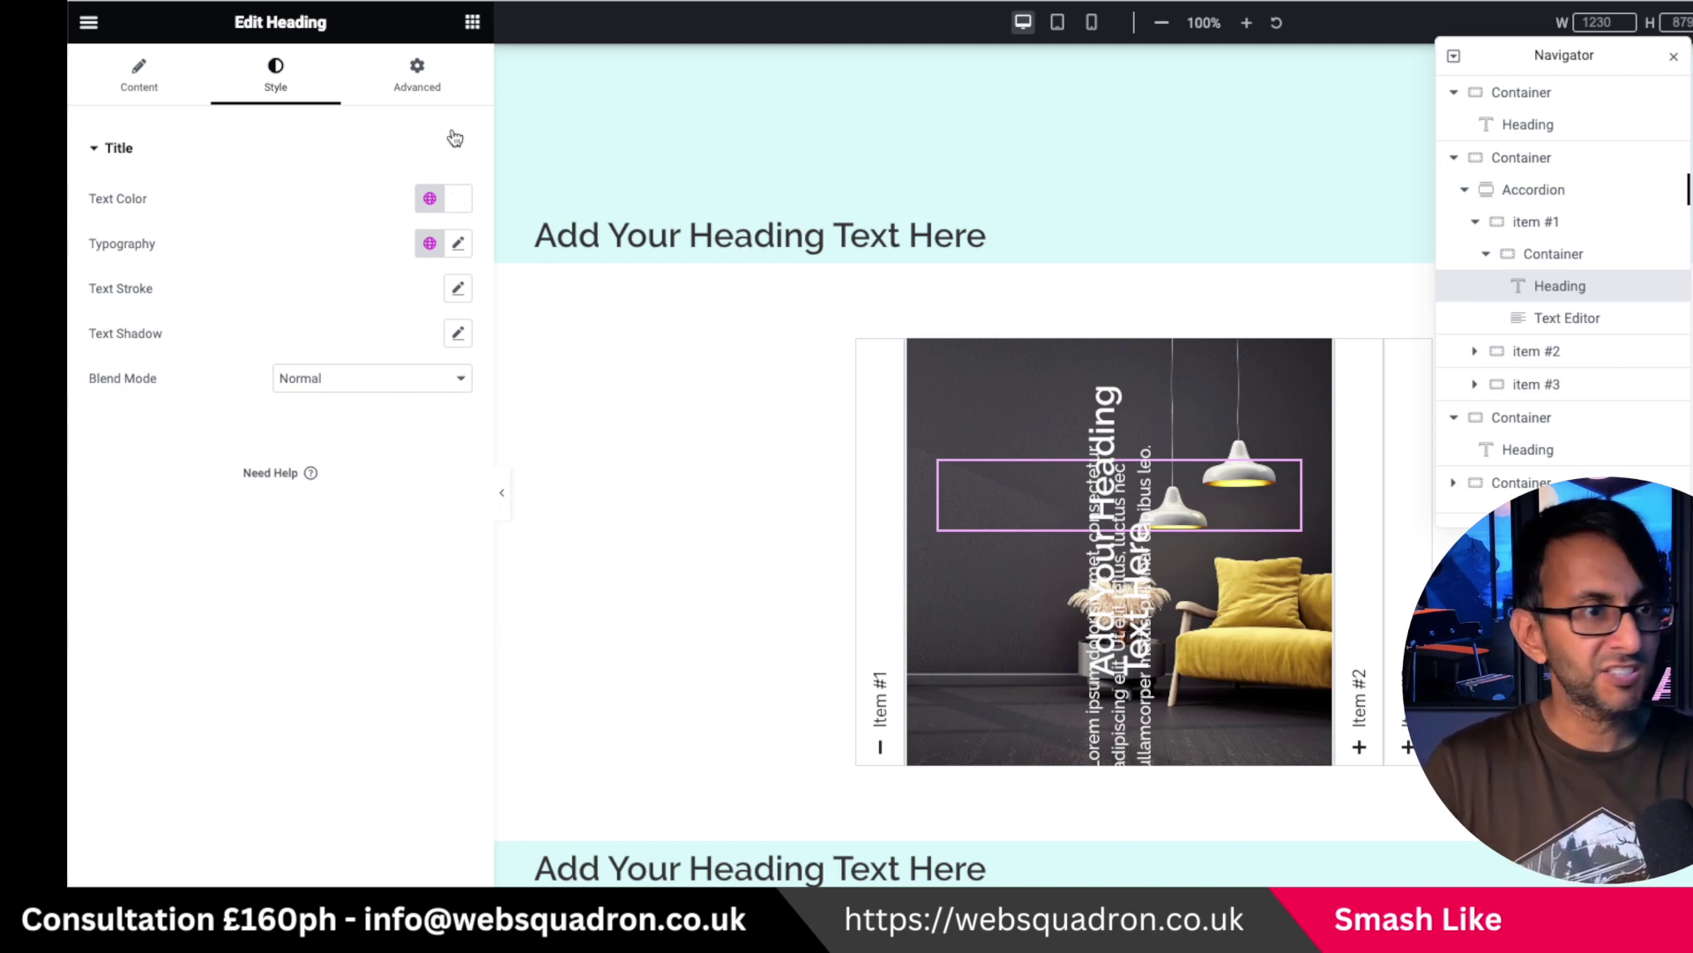
# Set the heading's Transform rotation to 0 so it reads horizontally
pyautogui.click(419, 89)
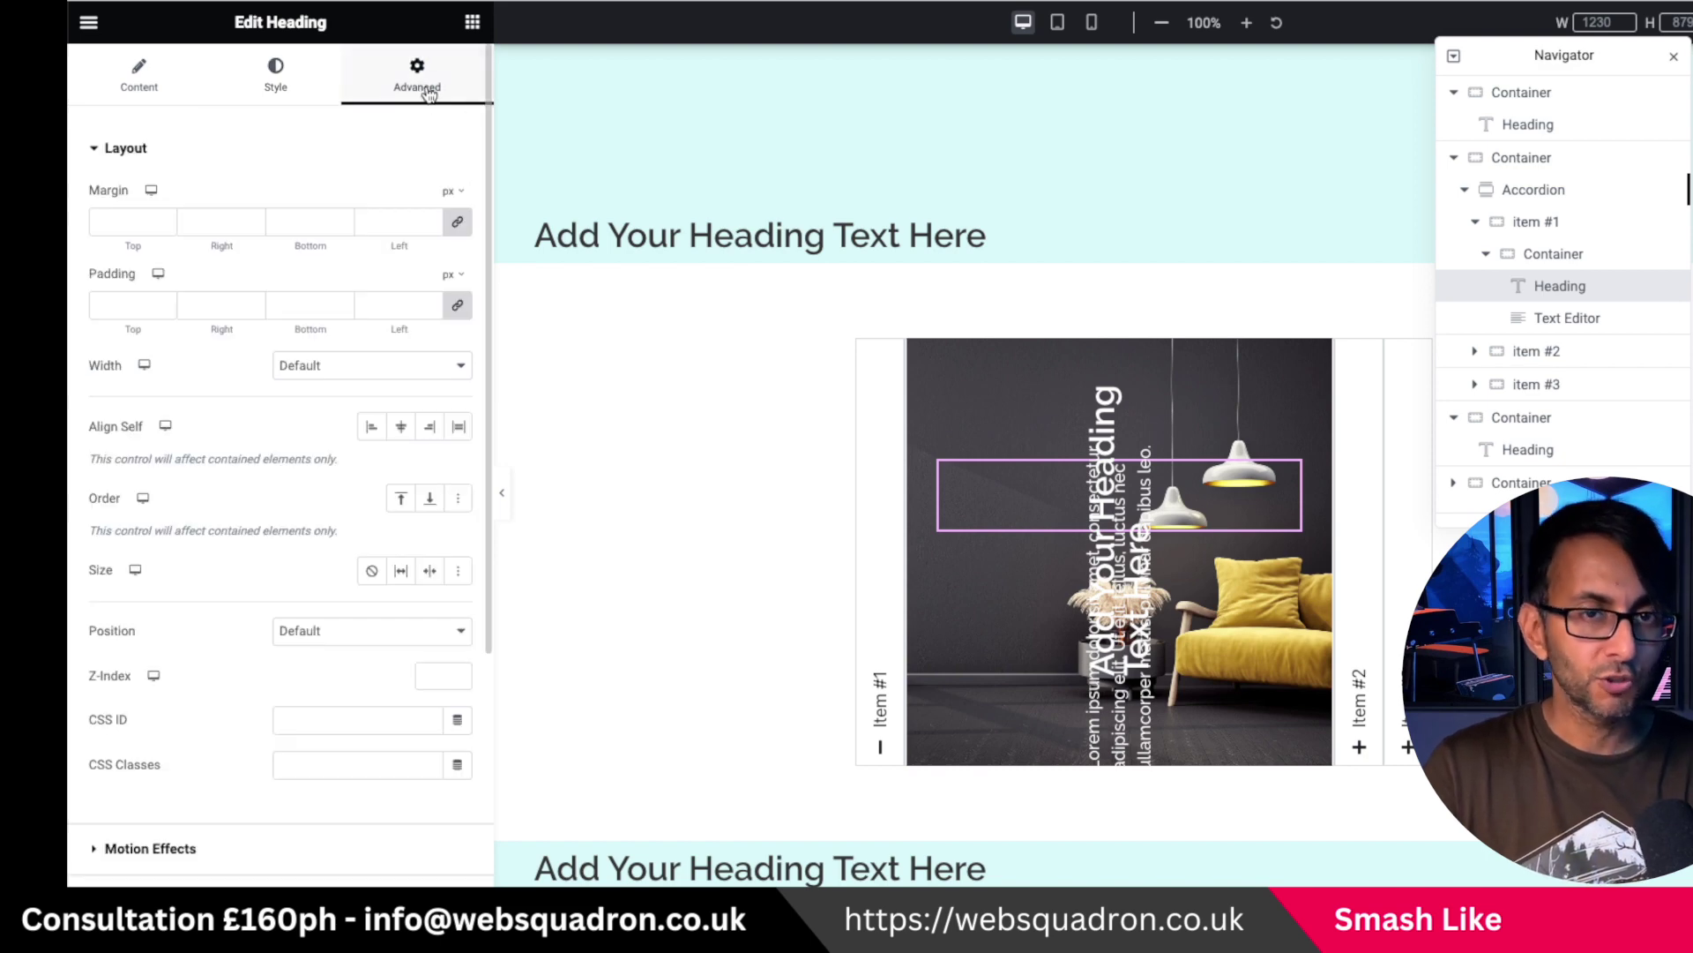
pyautogui.scroll(-3, 311, 645)
pyautogui.click(304, 697)
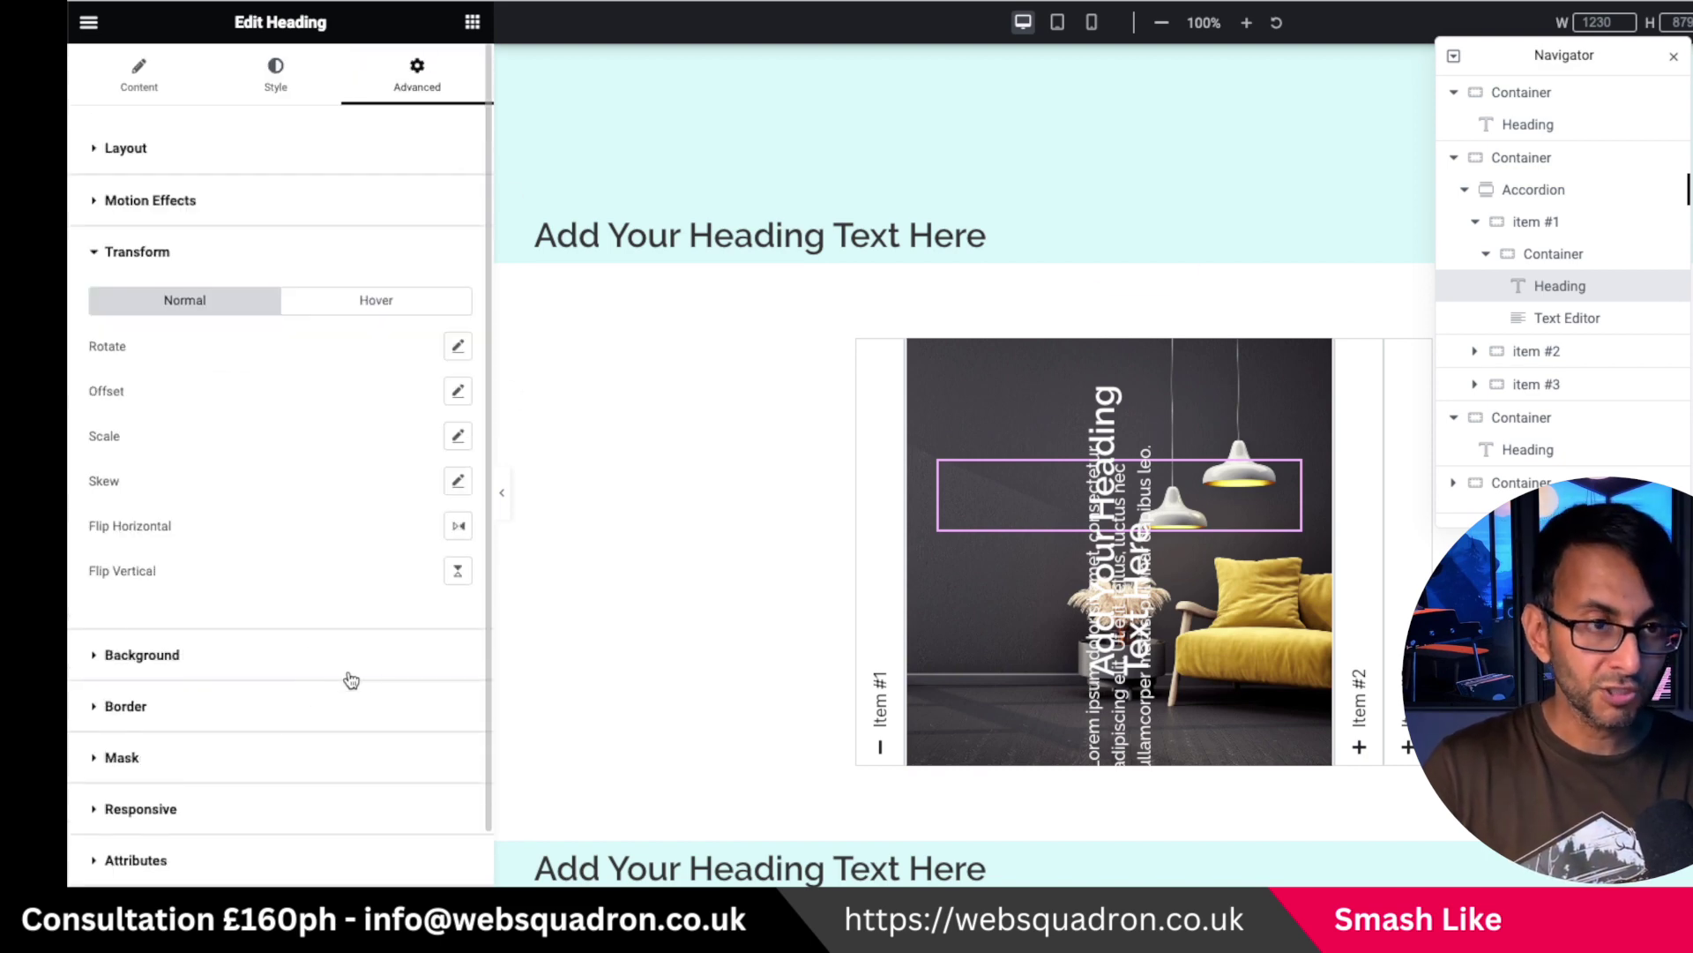
pyautogui.click(457, 346)
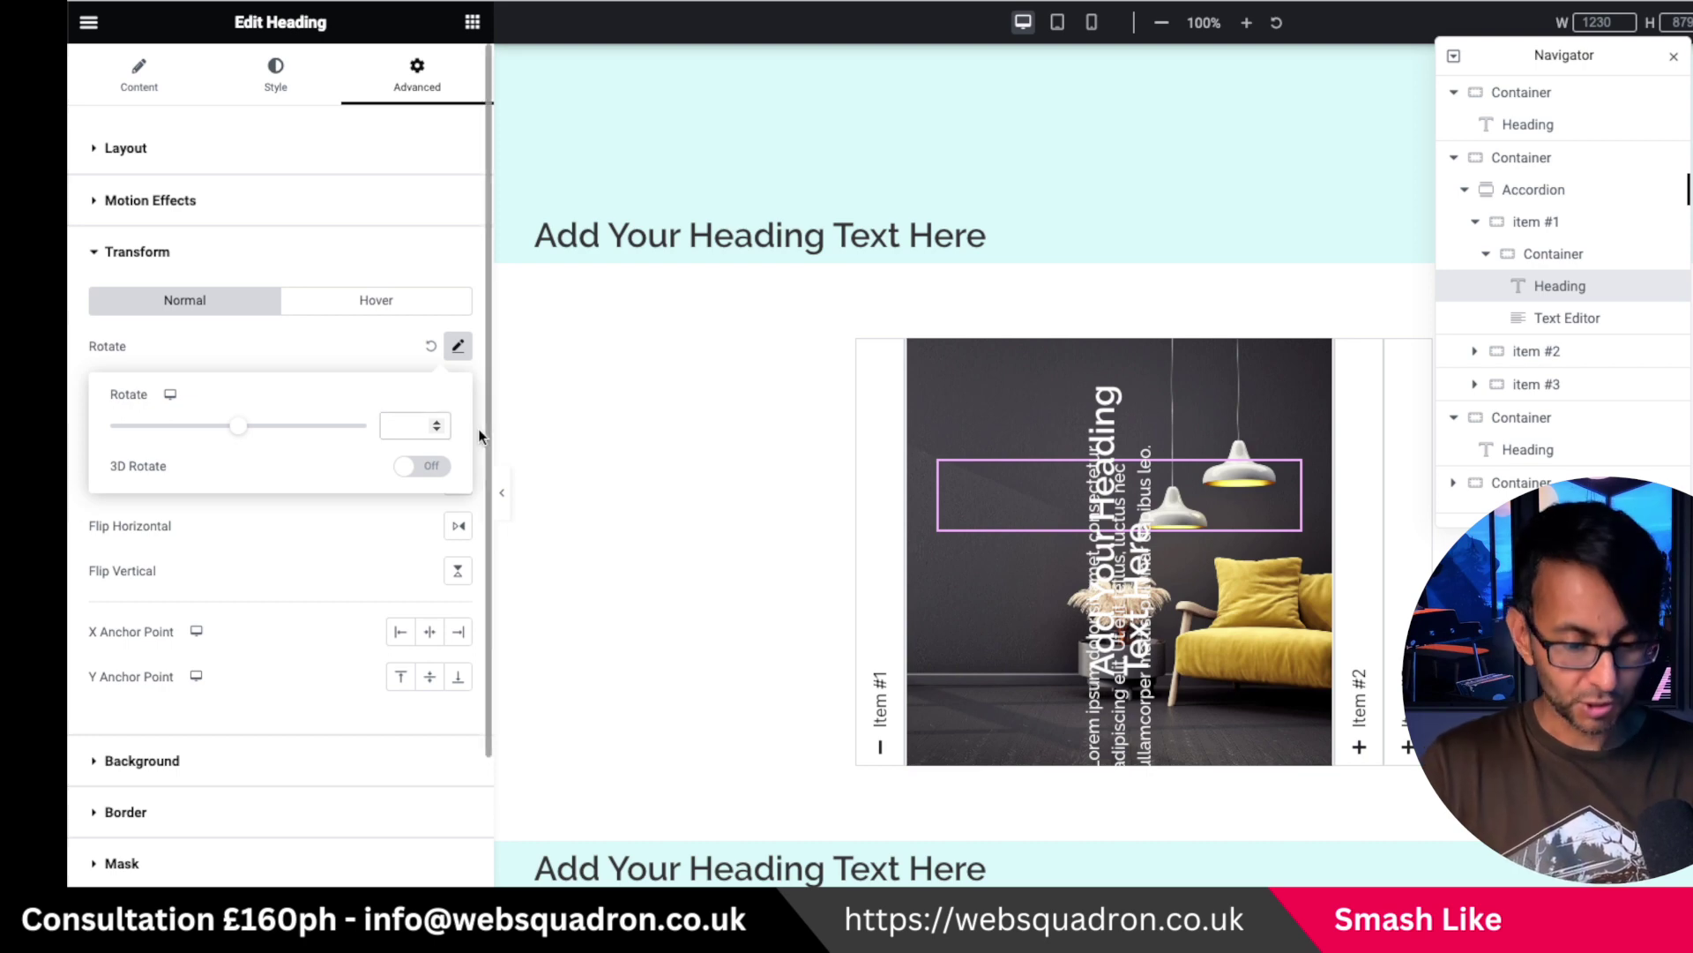
pyautogui.write('0')
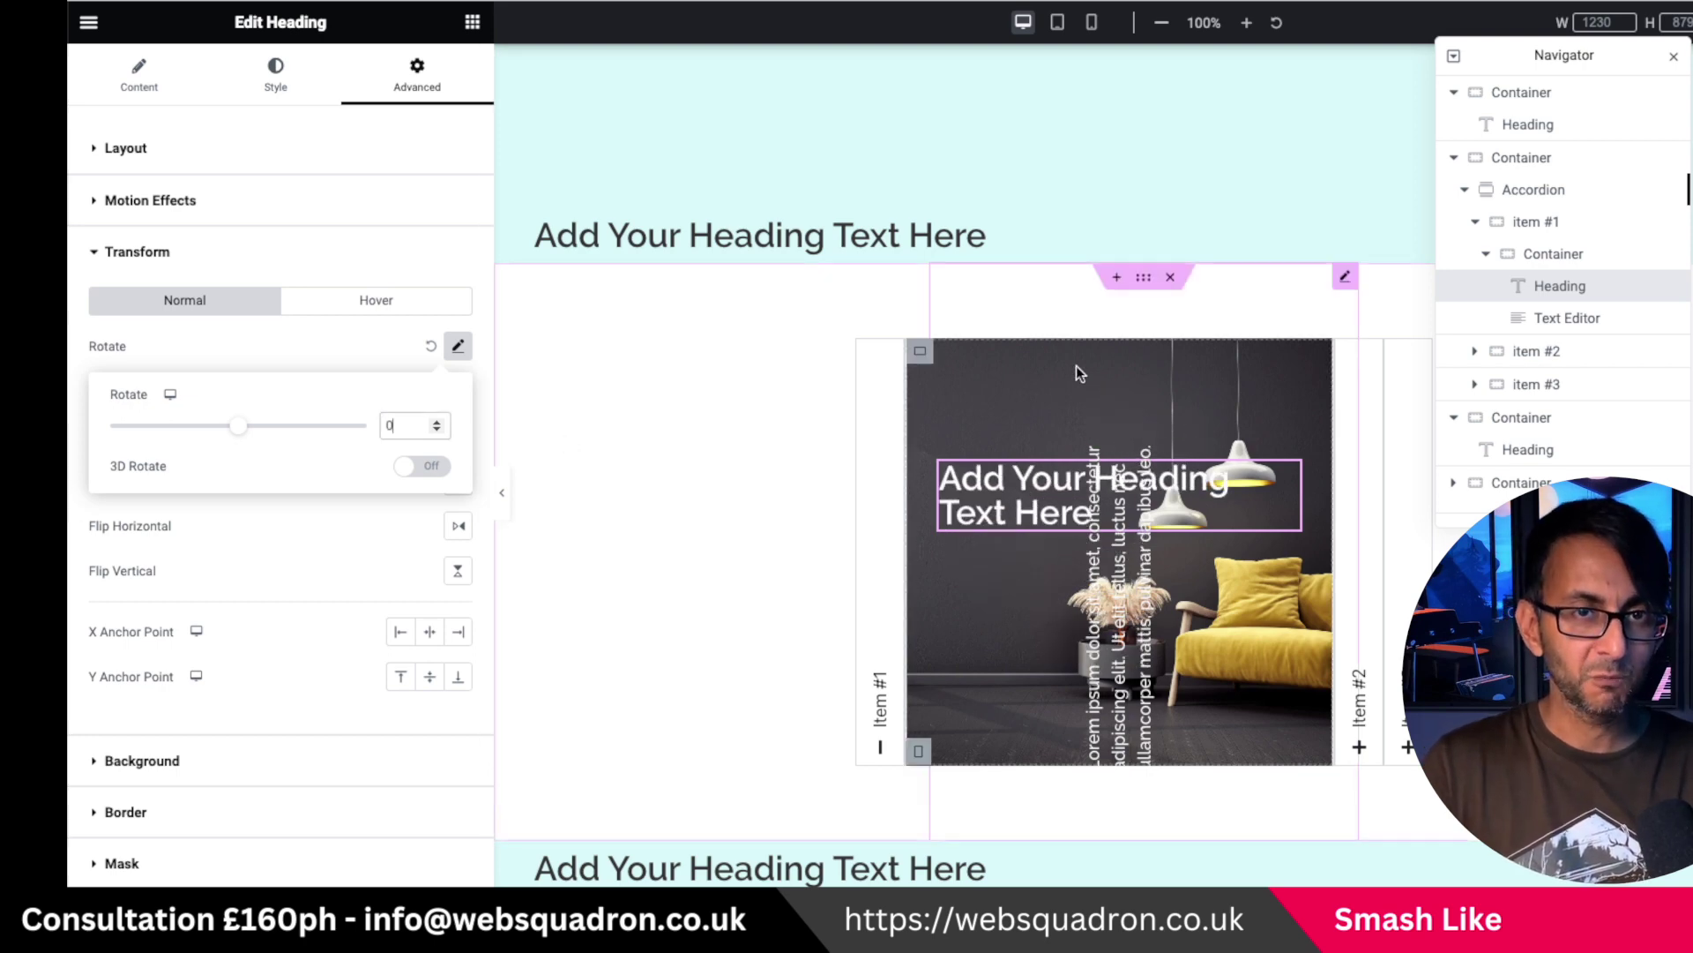
# Set the Lorem ipsum paragraph's Transform rotation to 0 as well
pyautogui.click(1556, 317)
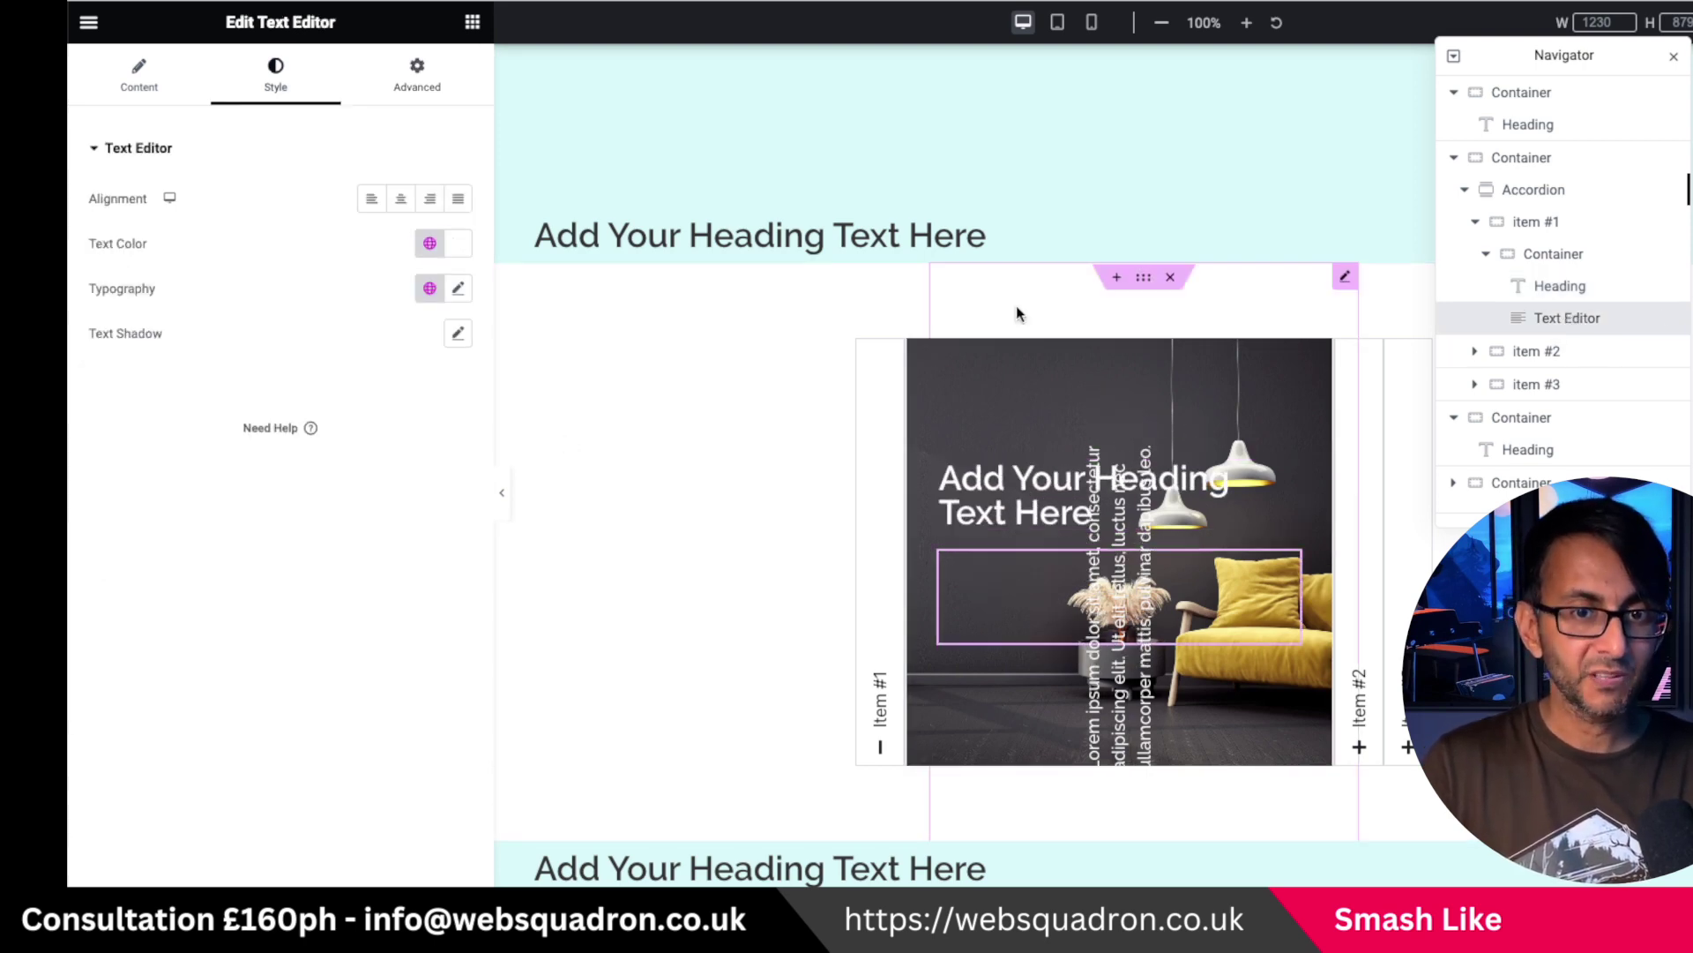
pyautogui.click(407, 88)
pyautogui.click(142, 899)
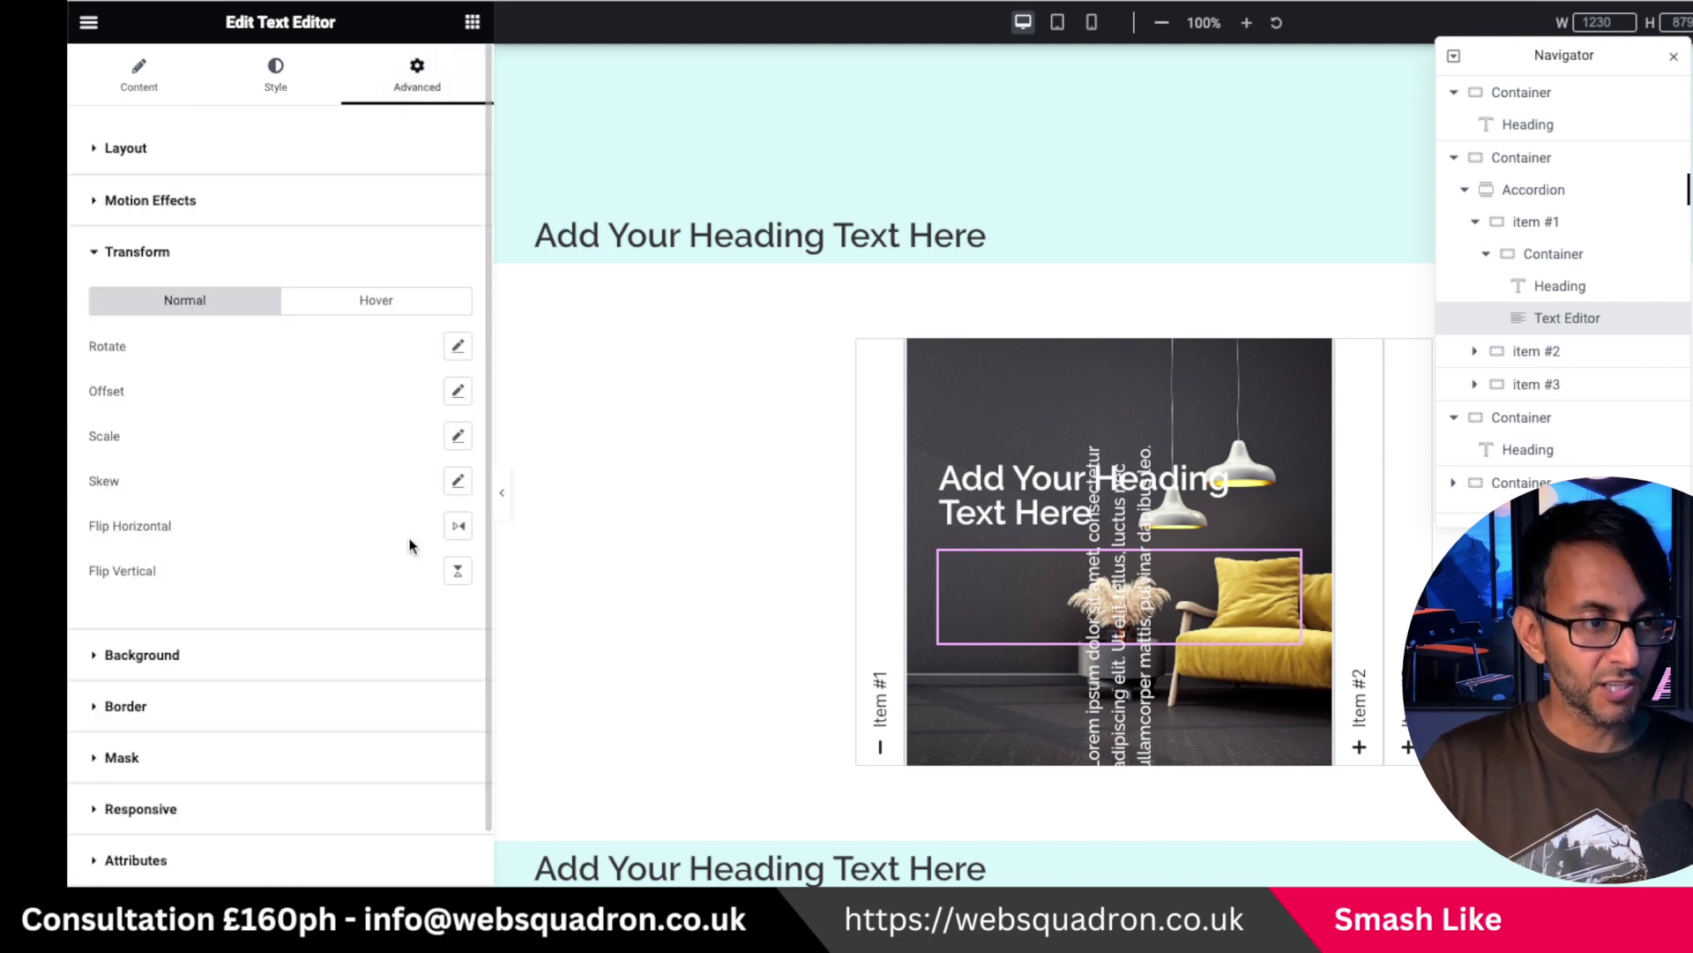
pyautogui.click(458, 346)
pyautogui.write('0')
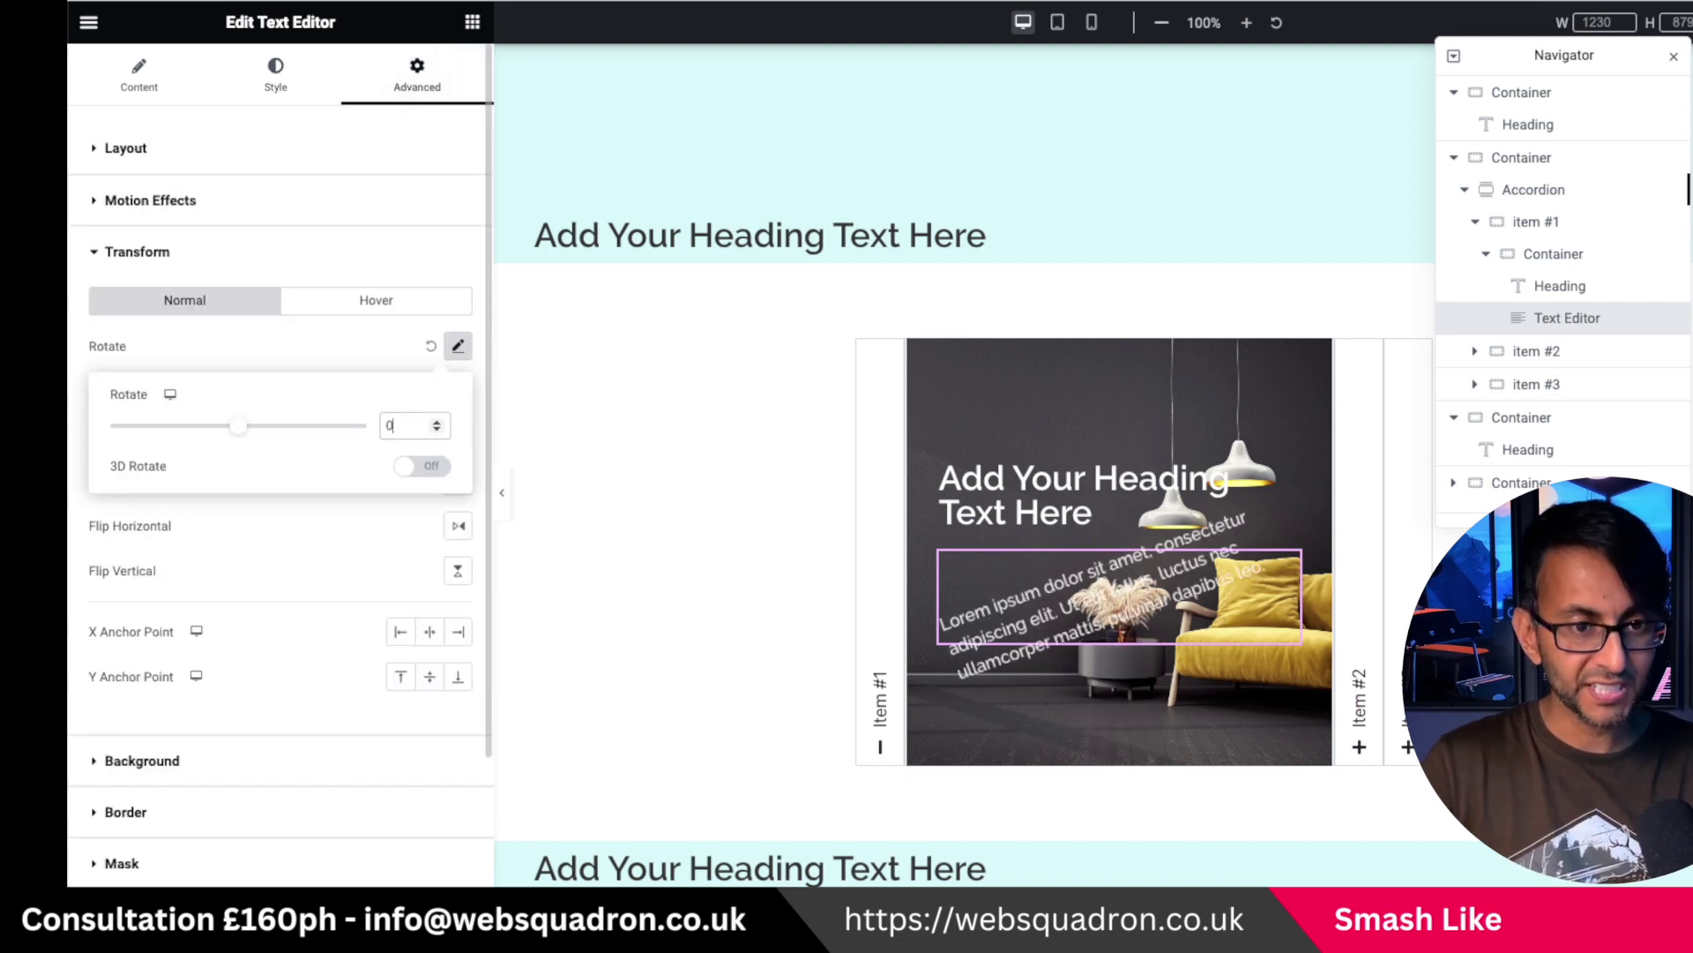
pyautogui.click(473, 22)
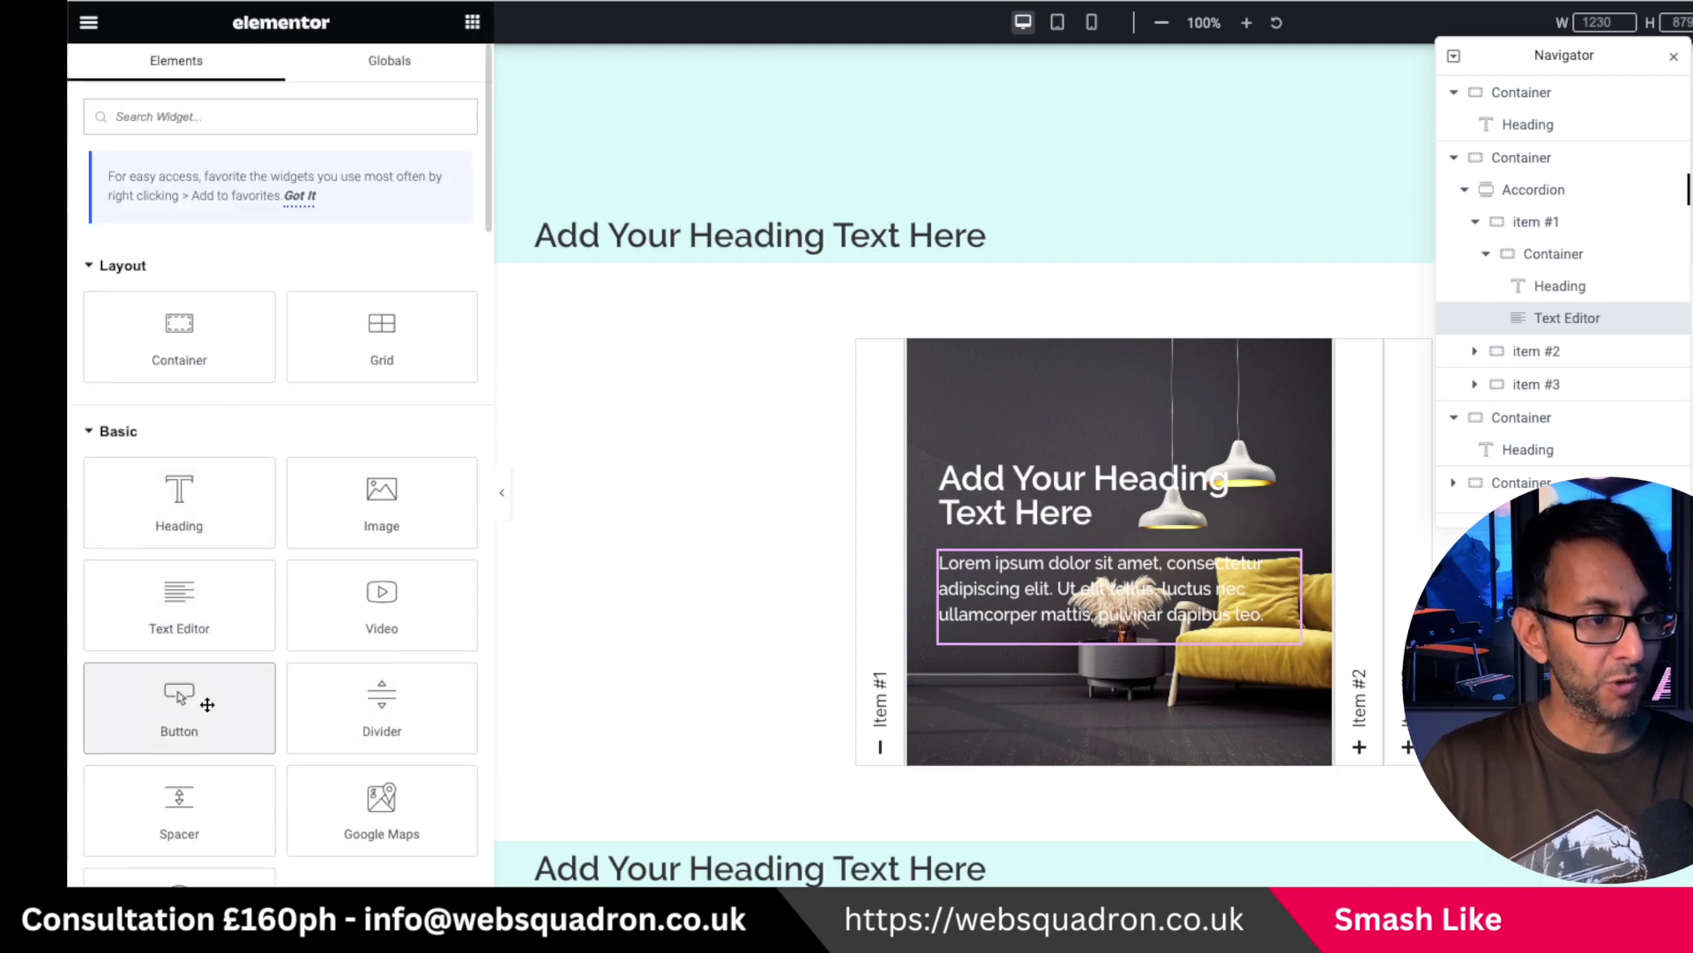
pyautogui.moveTo(200, 700); pyautogui.dragTo(1069, 534)
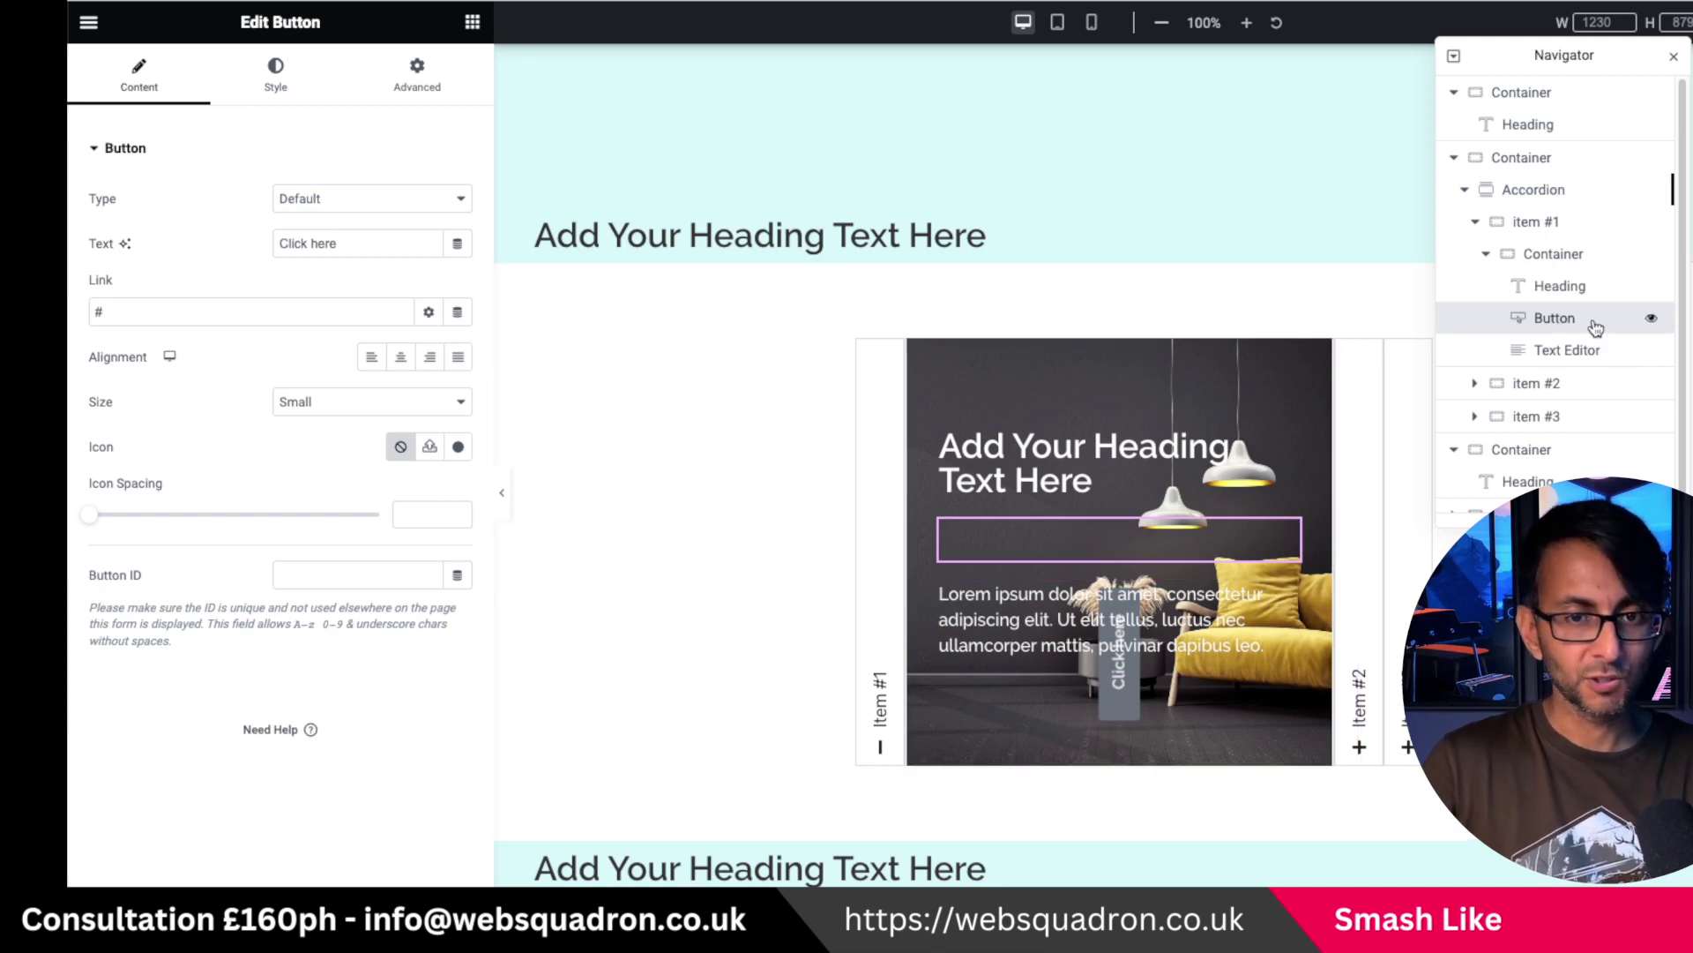
pyautogui.click(417, 75)
pyautogui.click(281, 882)
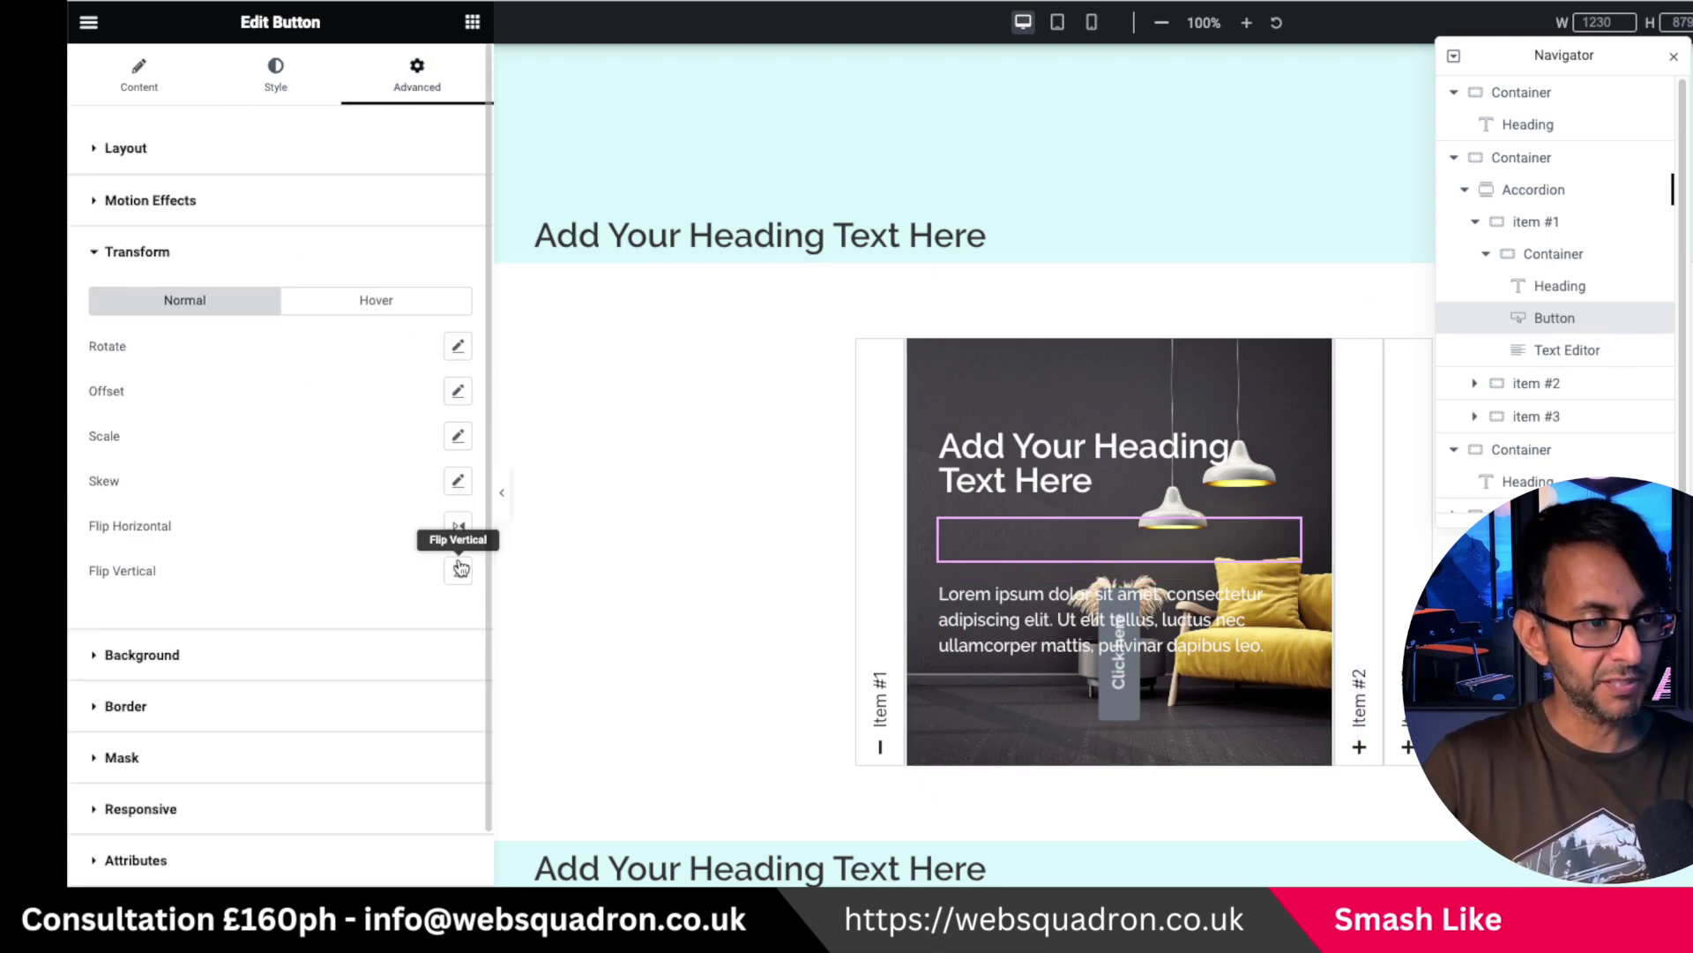
pyautogui.click(458, 346)
pyautogui.click(432, 424)
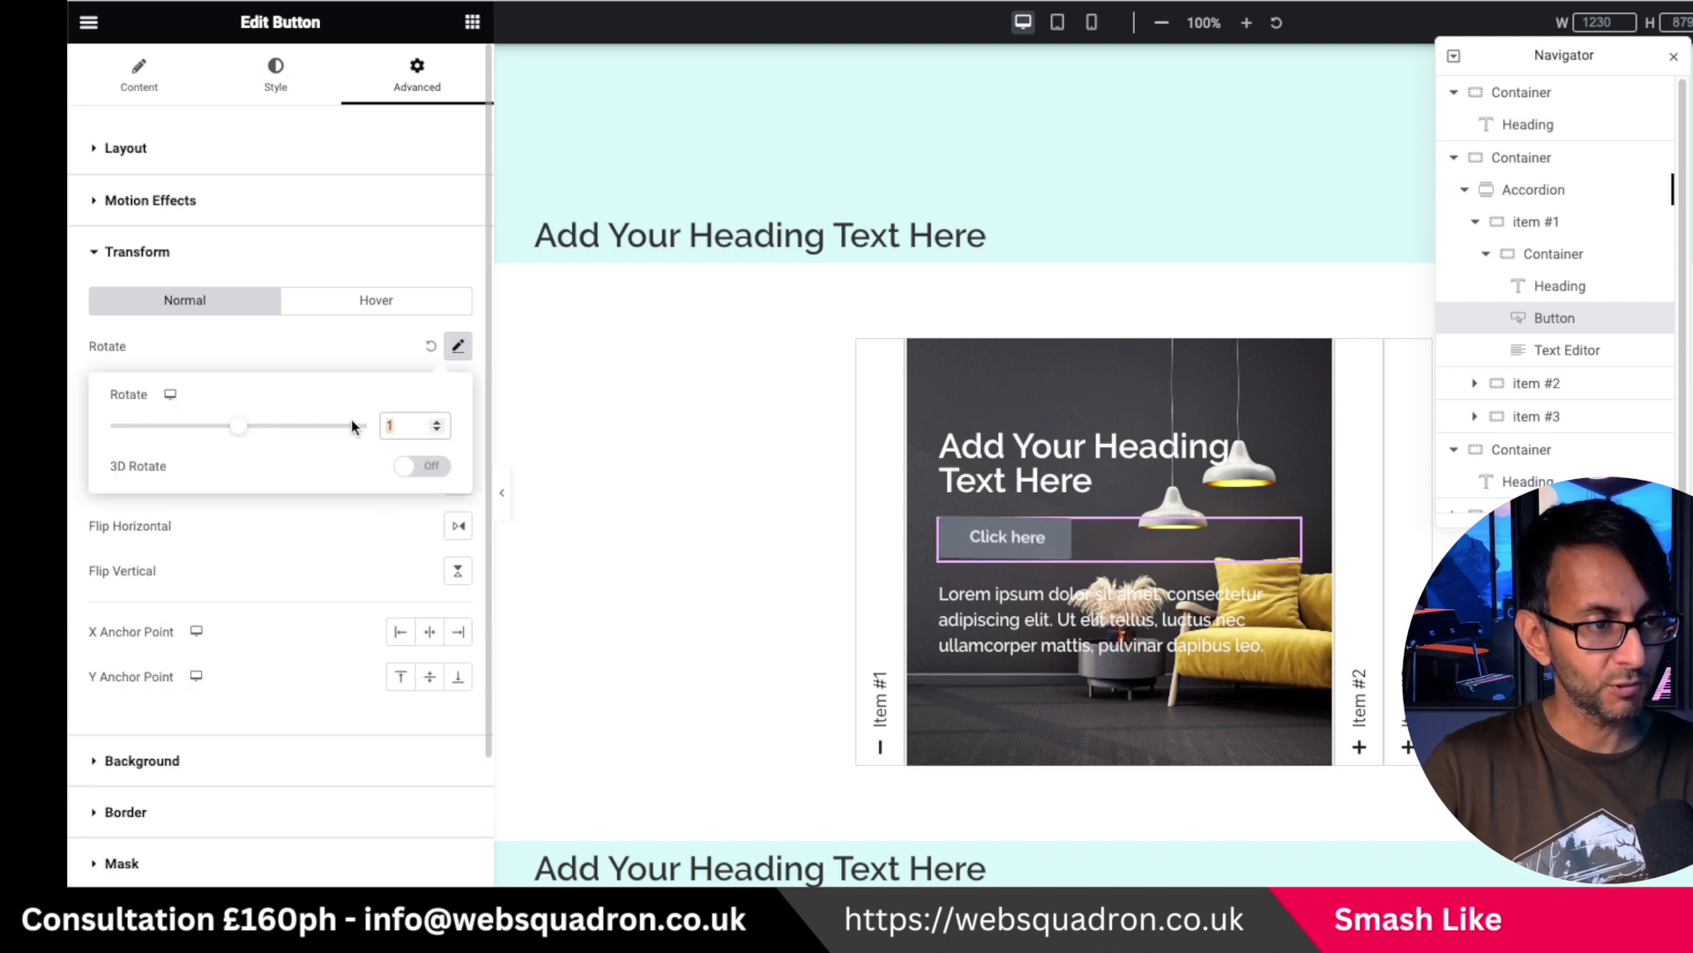
pyautogui.write('0')
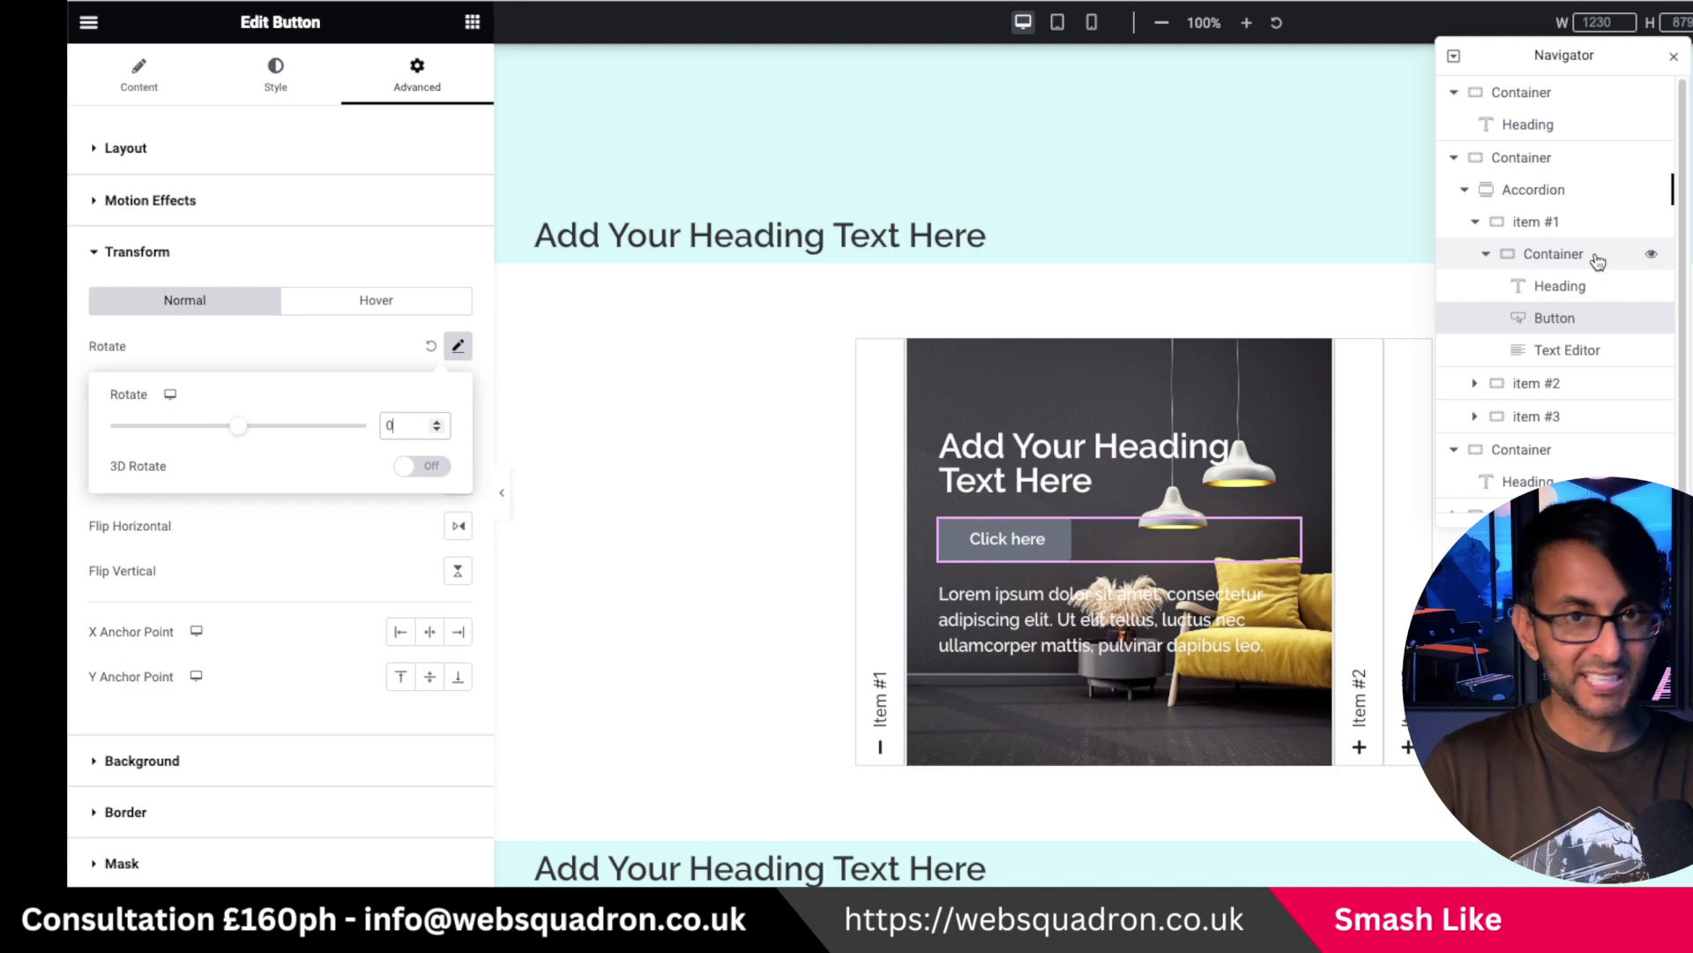
pyautogui.click(1552, 254)
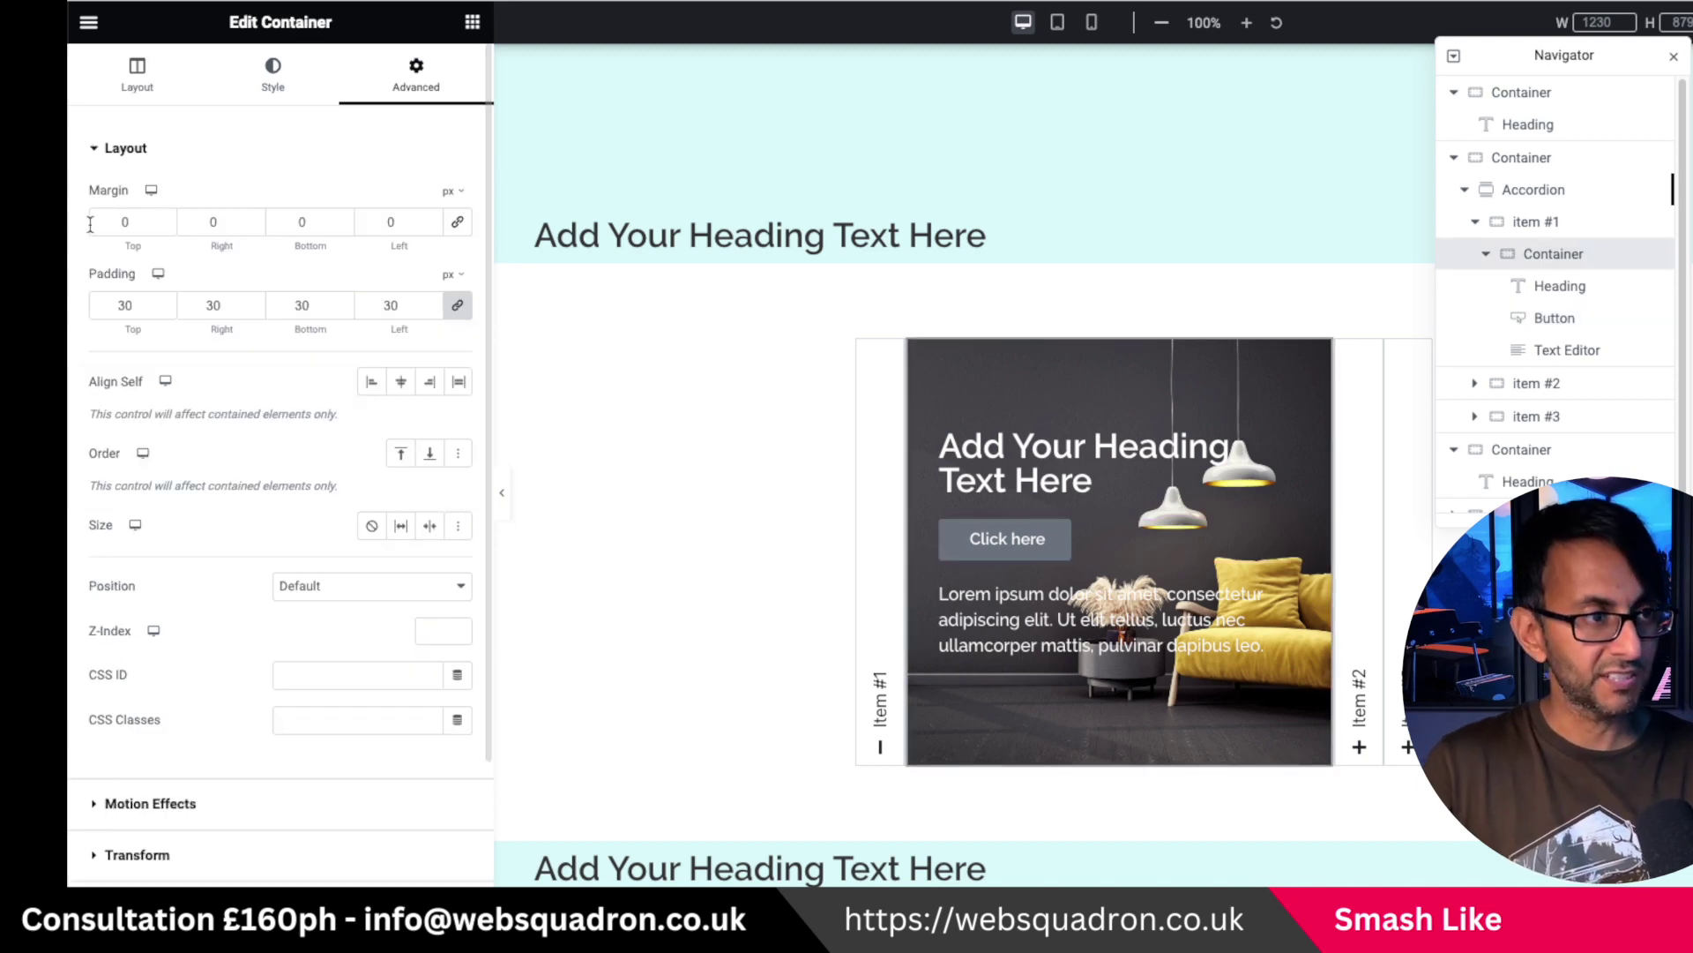
pyautogui.click(137, 74)
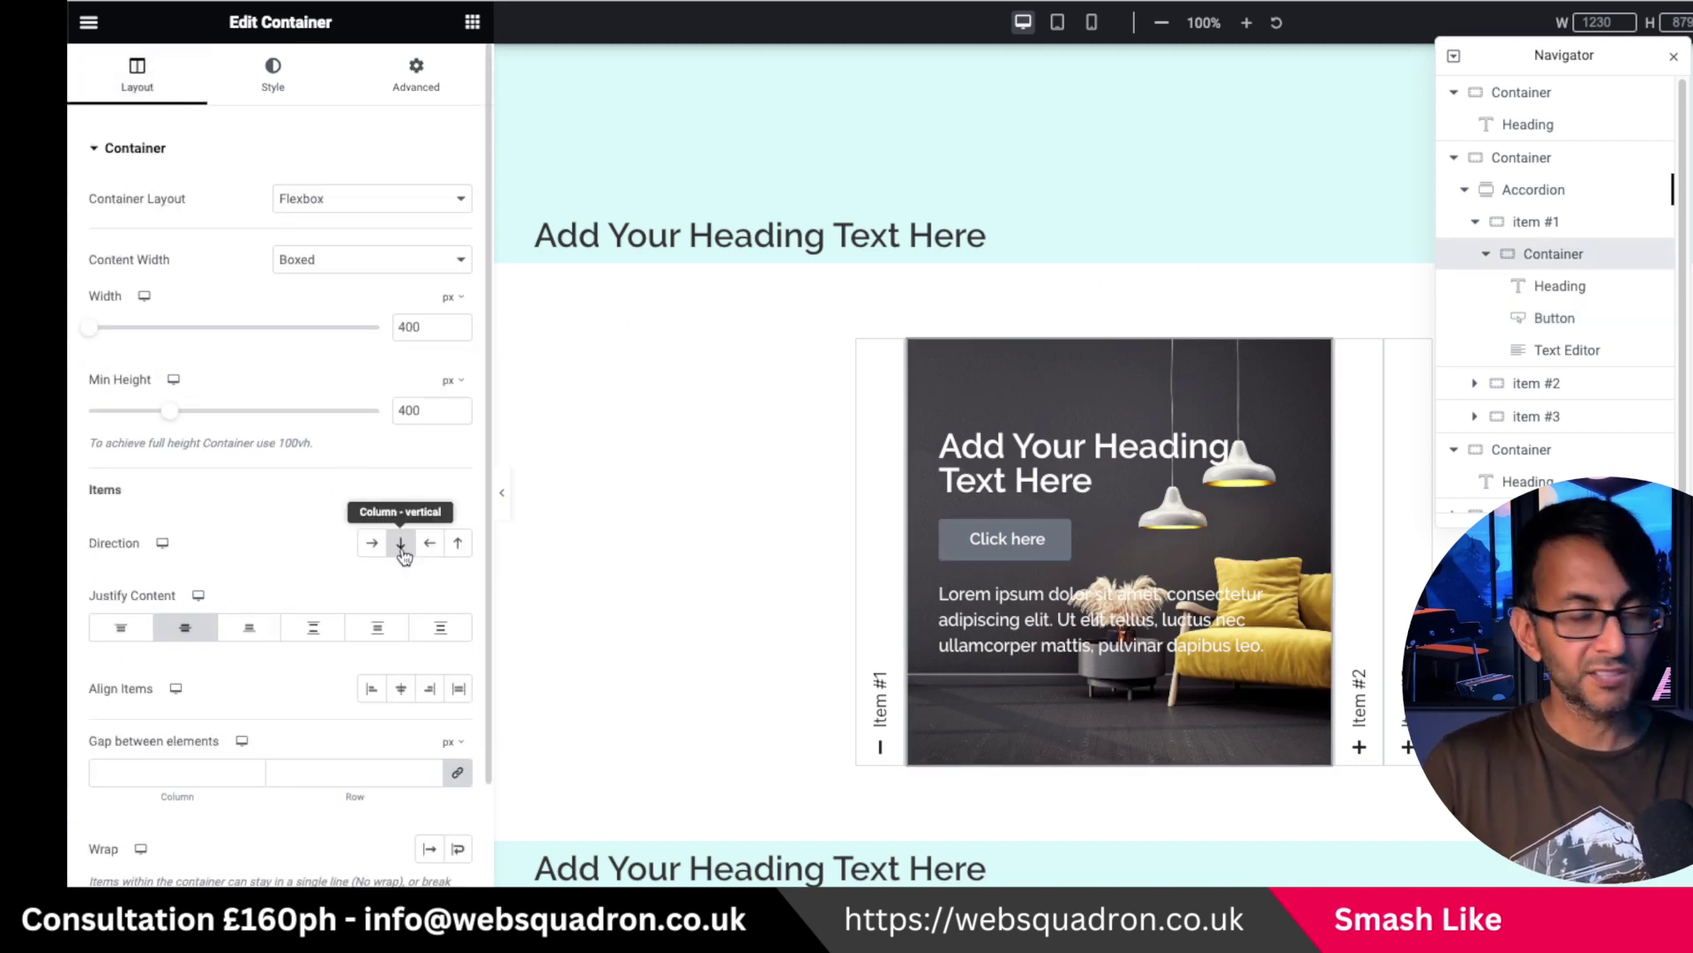
pyautogui.click(372, 544)
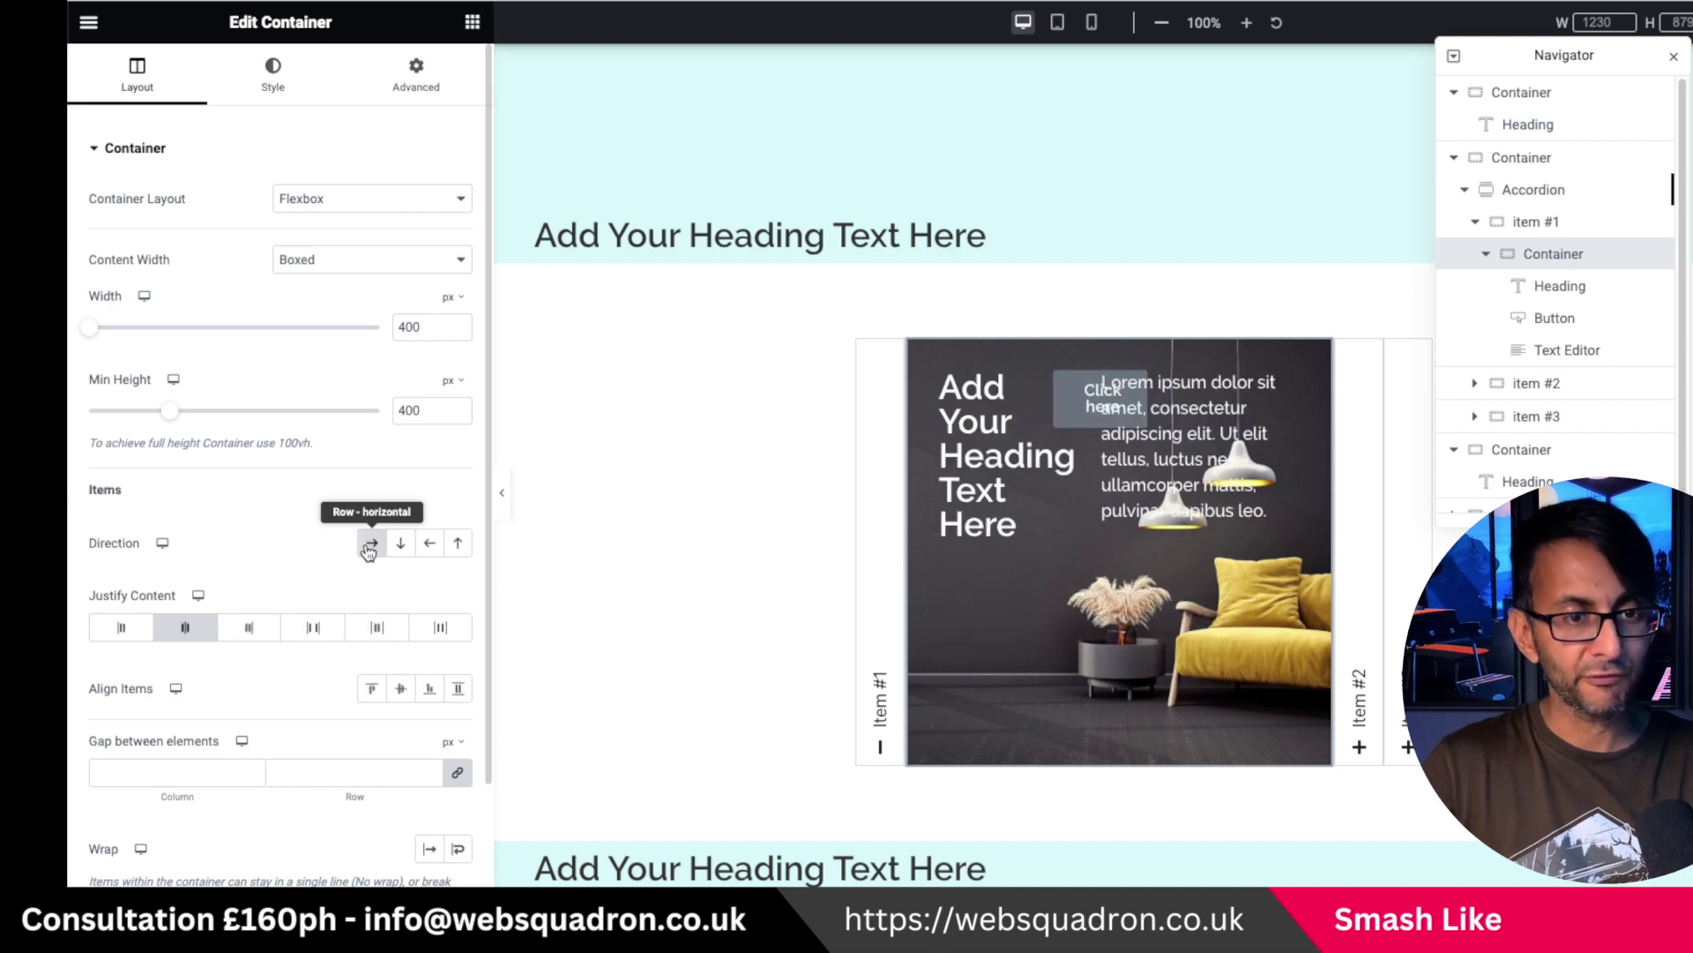
pyautogui.click(457, 848)
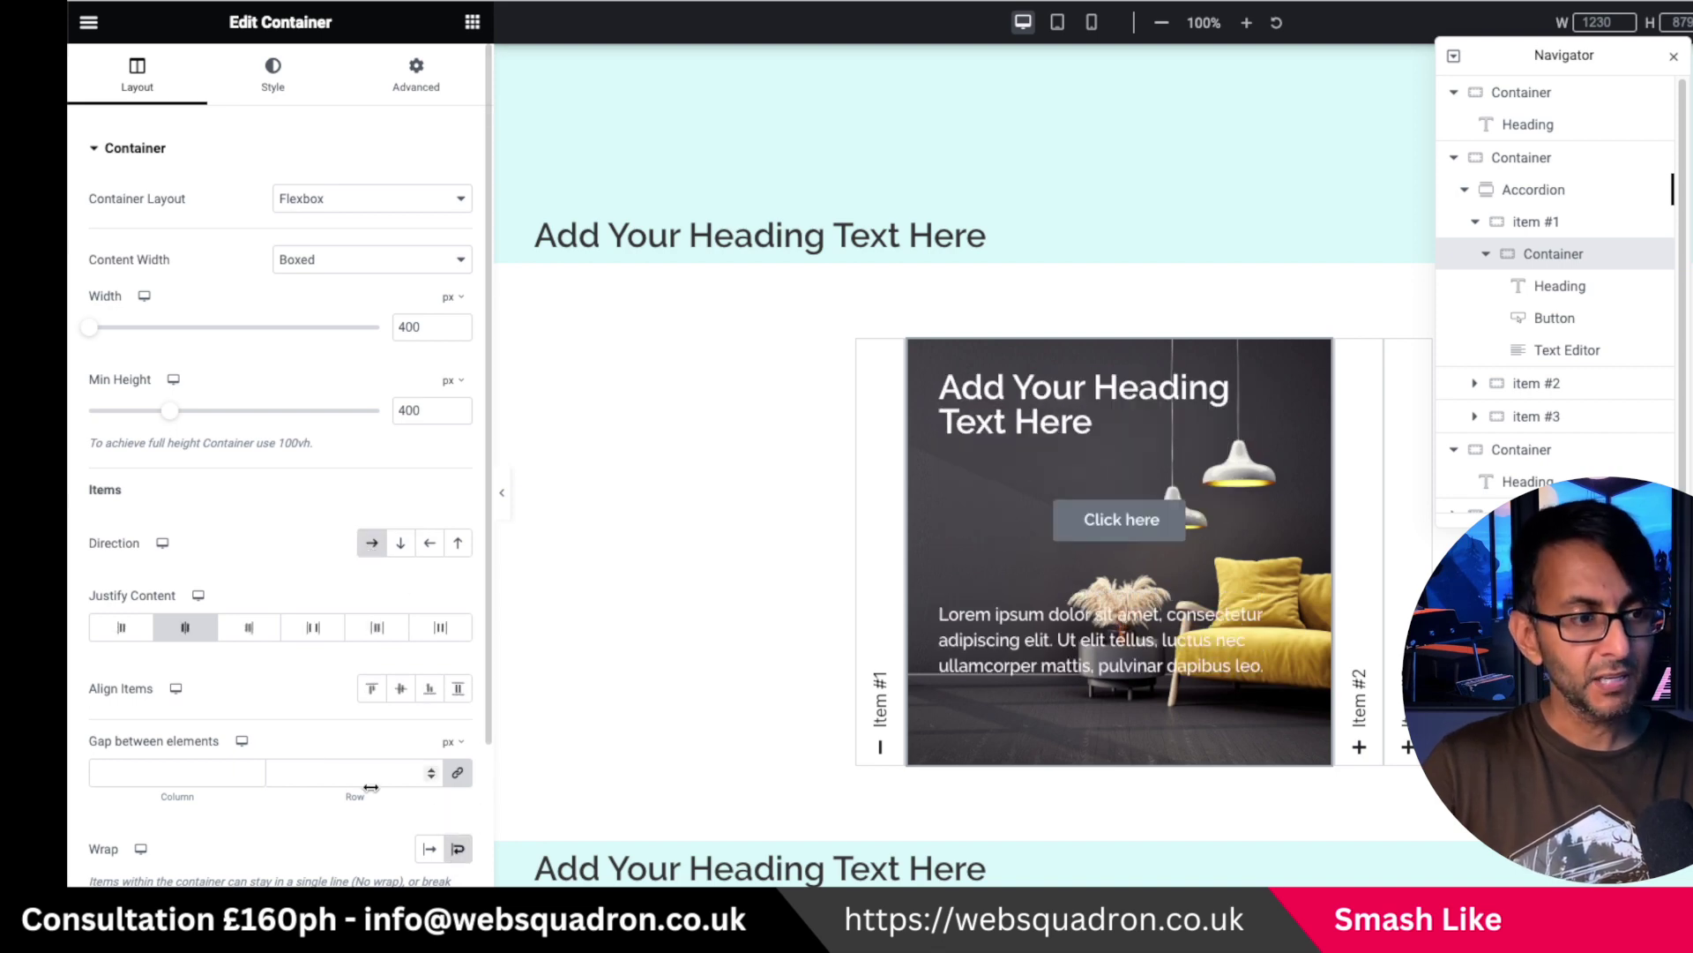
pyautogui.click(122, 629)
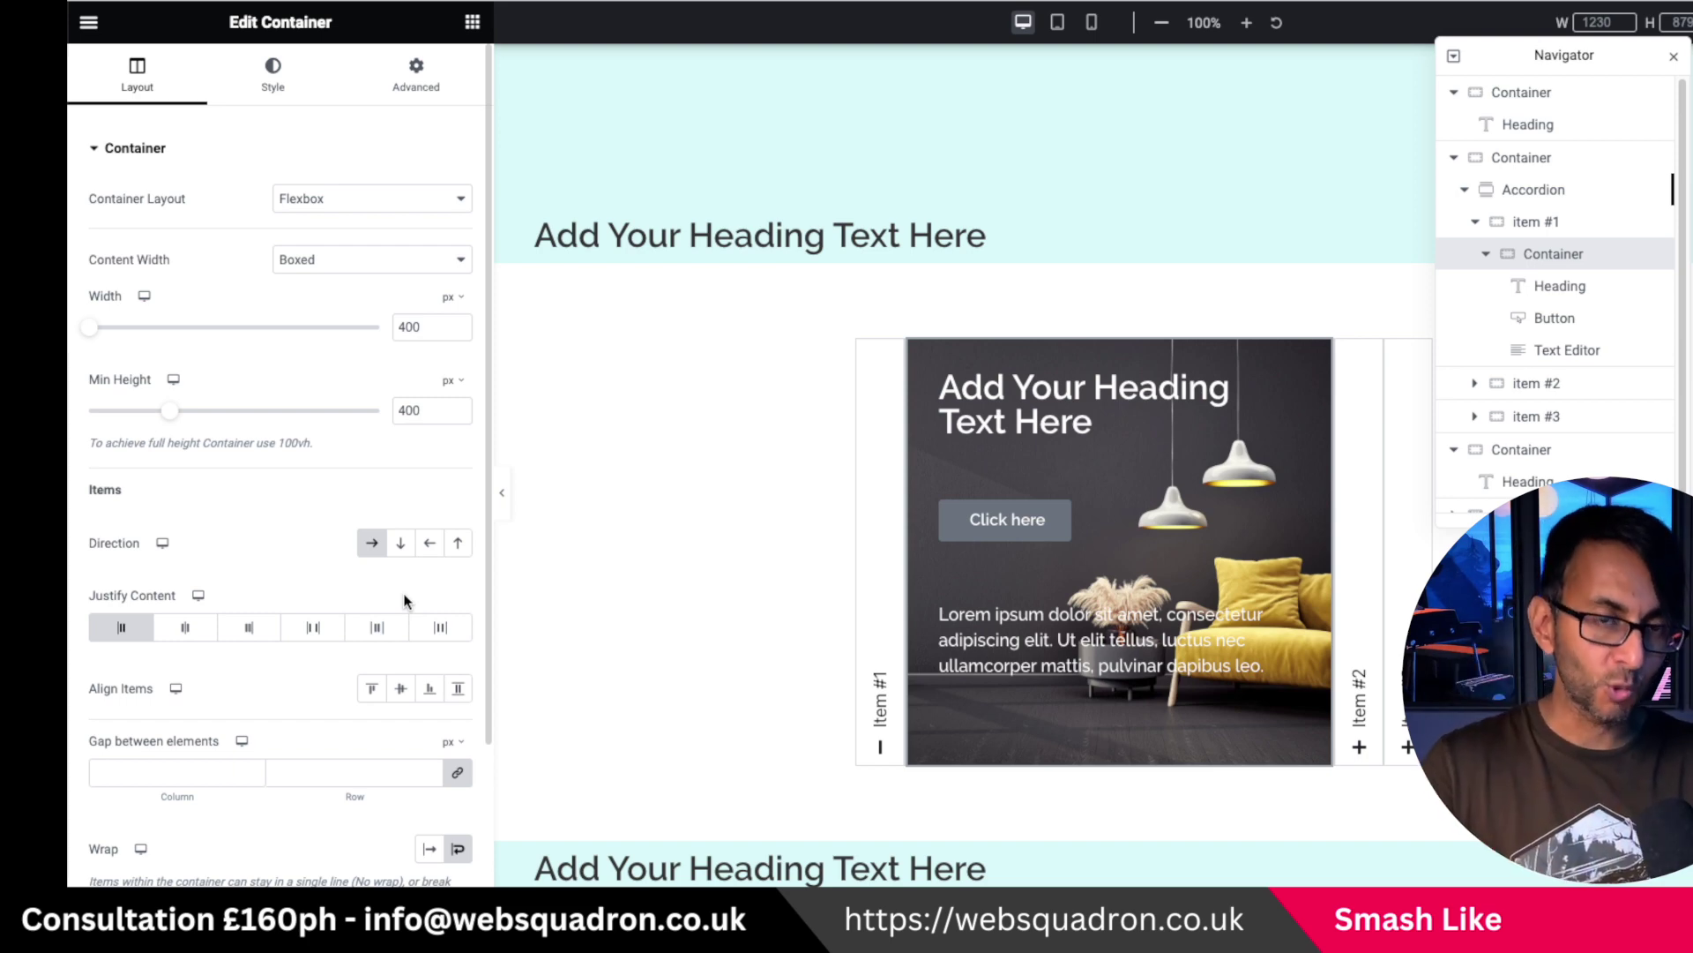
pyautogui.click(400, 543)
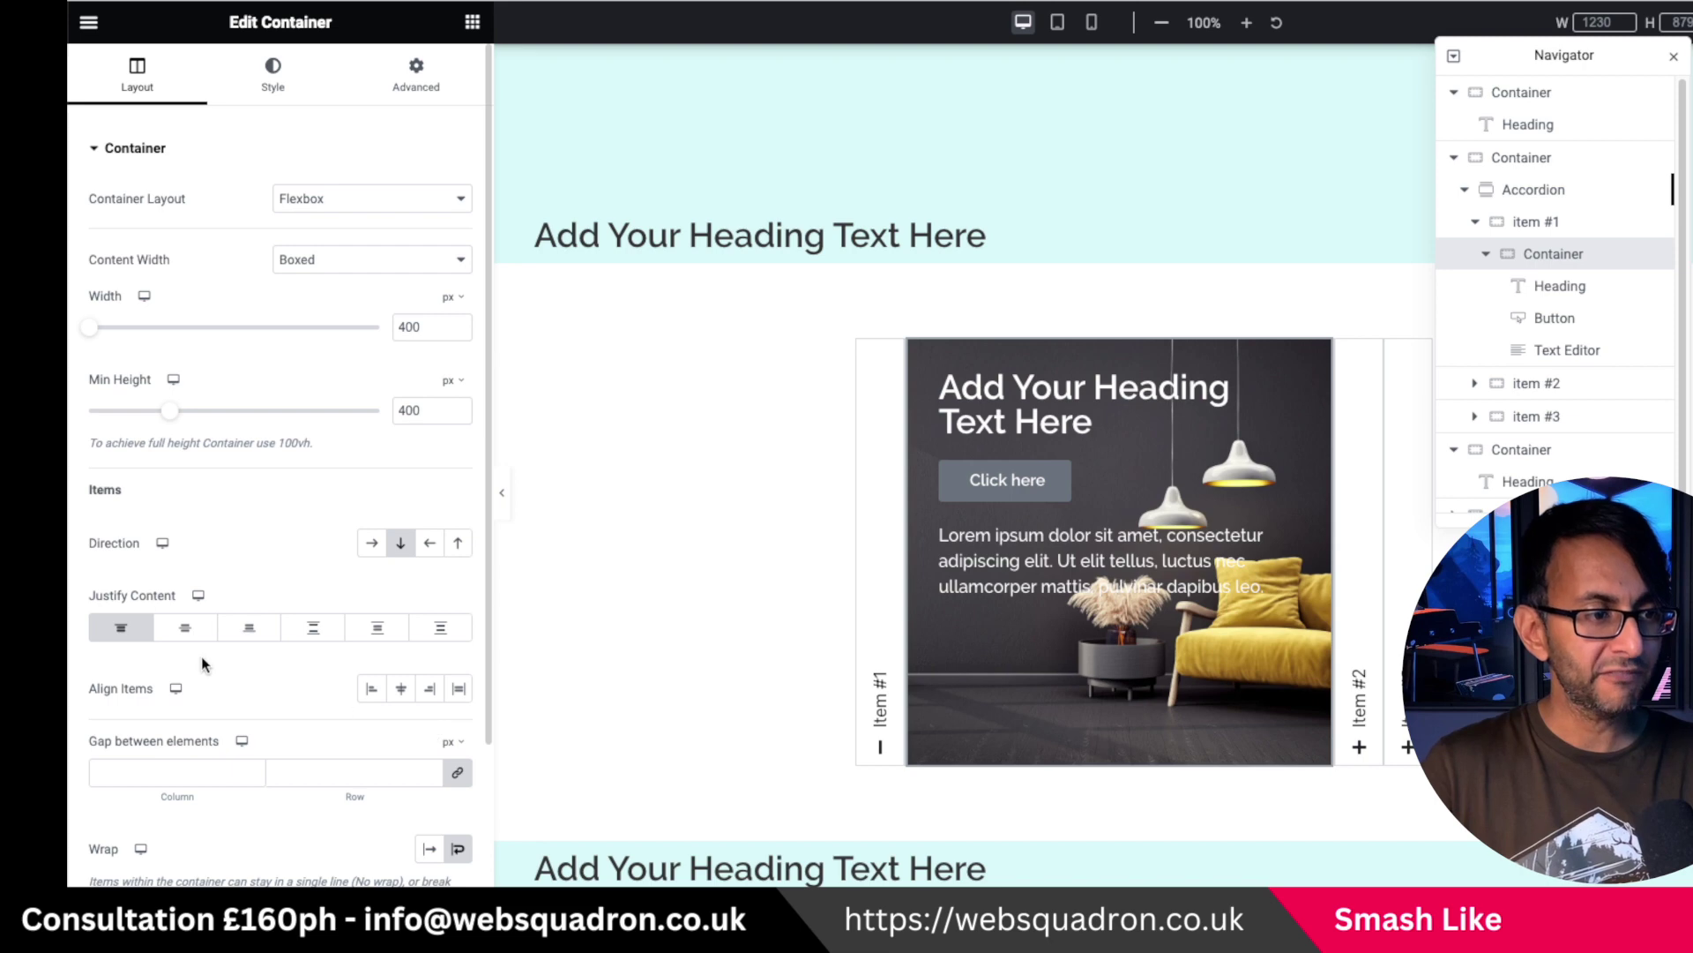
pyautogui.click(185, 628)
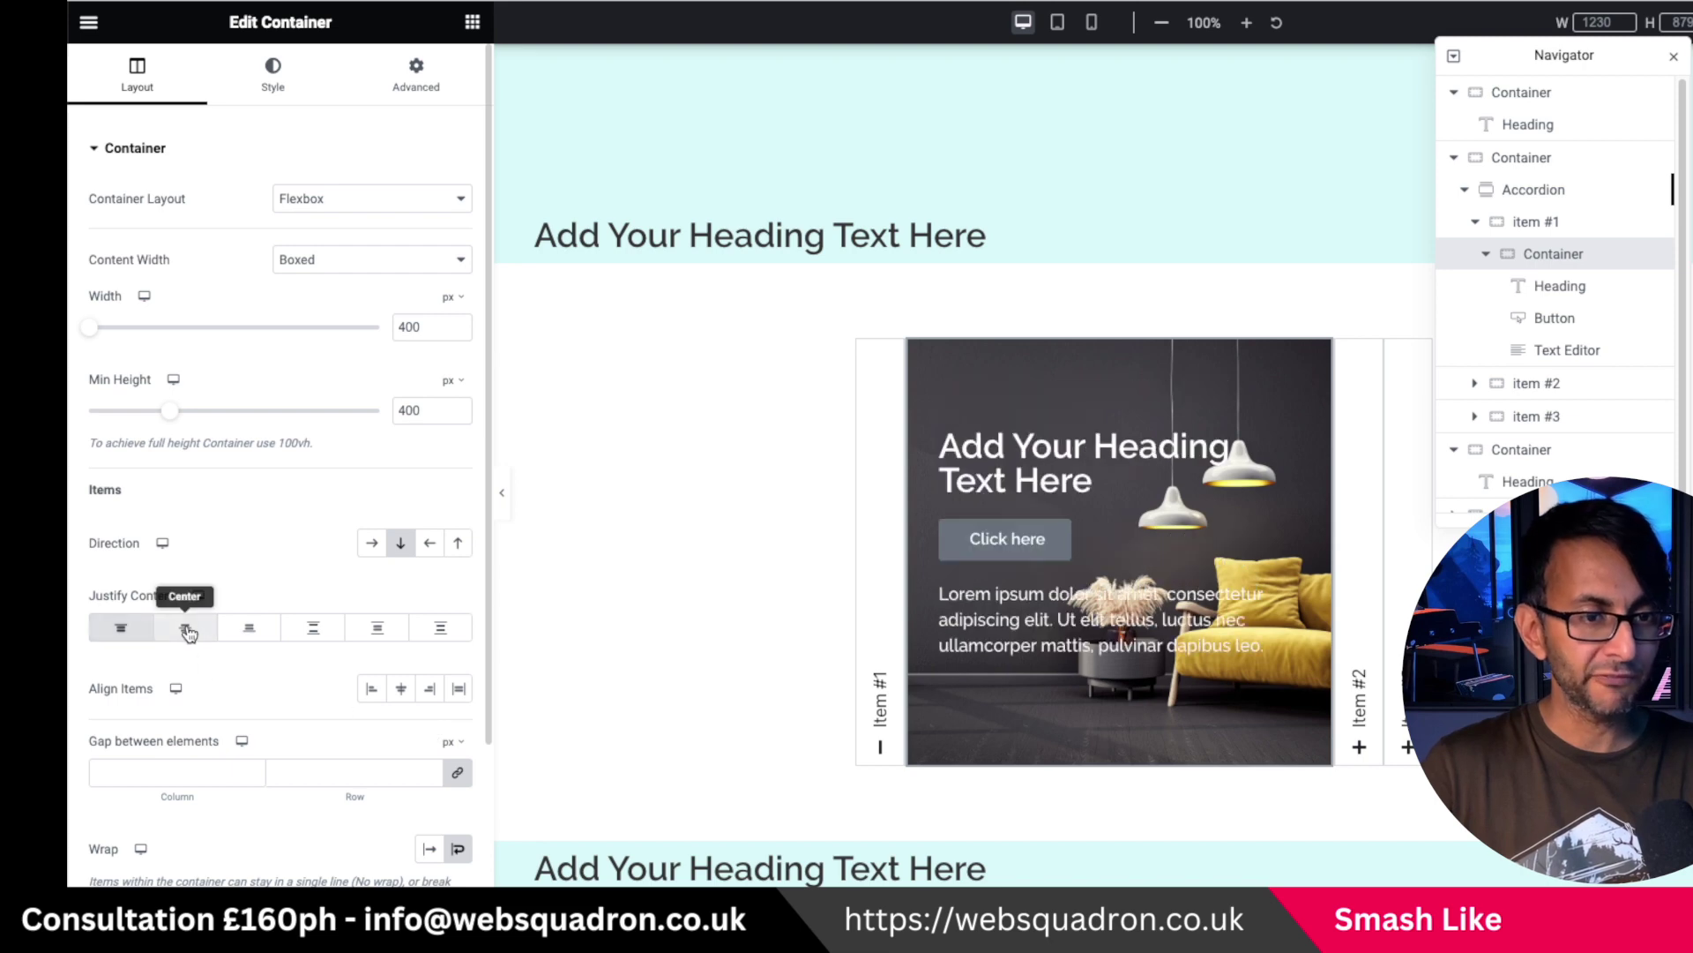
pyautogui.rightClick(1609, 329)
pyautogui.press('Delete')
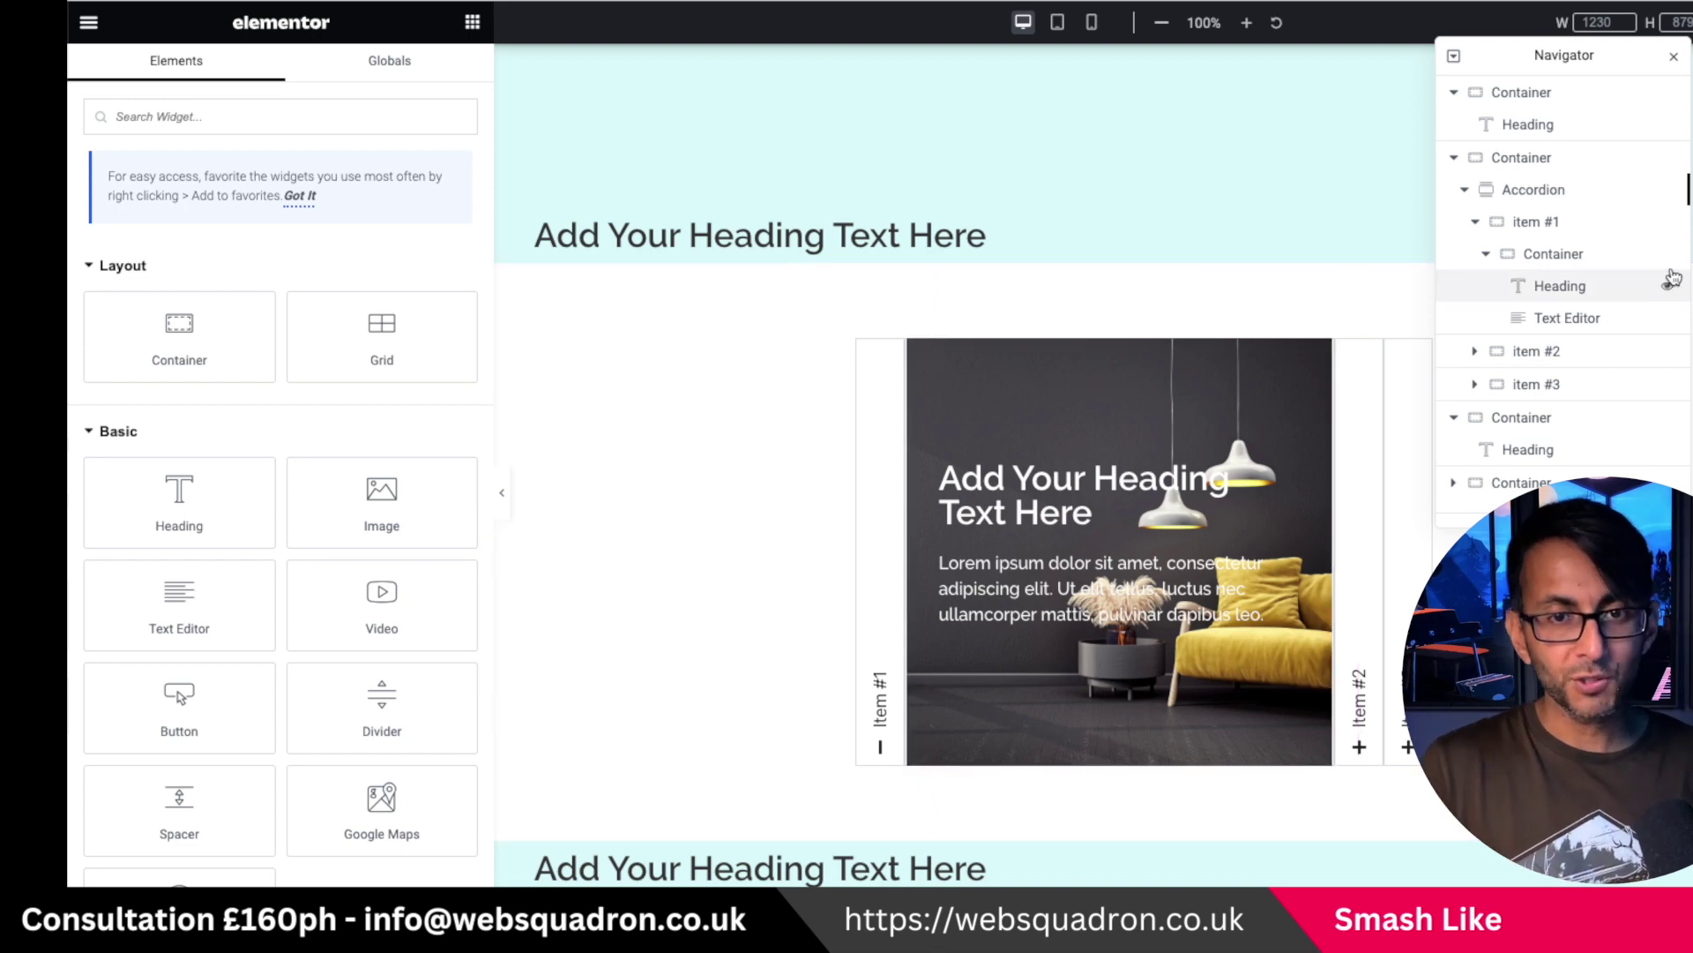
# Copy Item #1's image panel container and paste it into Item #2
pyautogui.click(1552, 254)
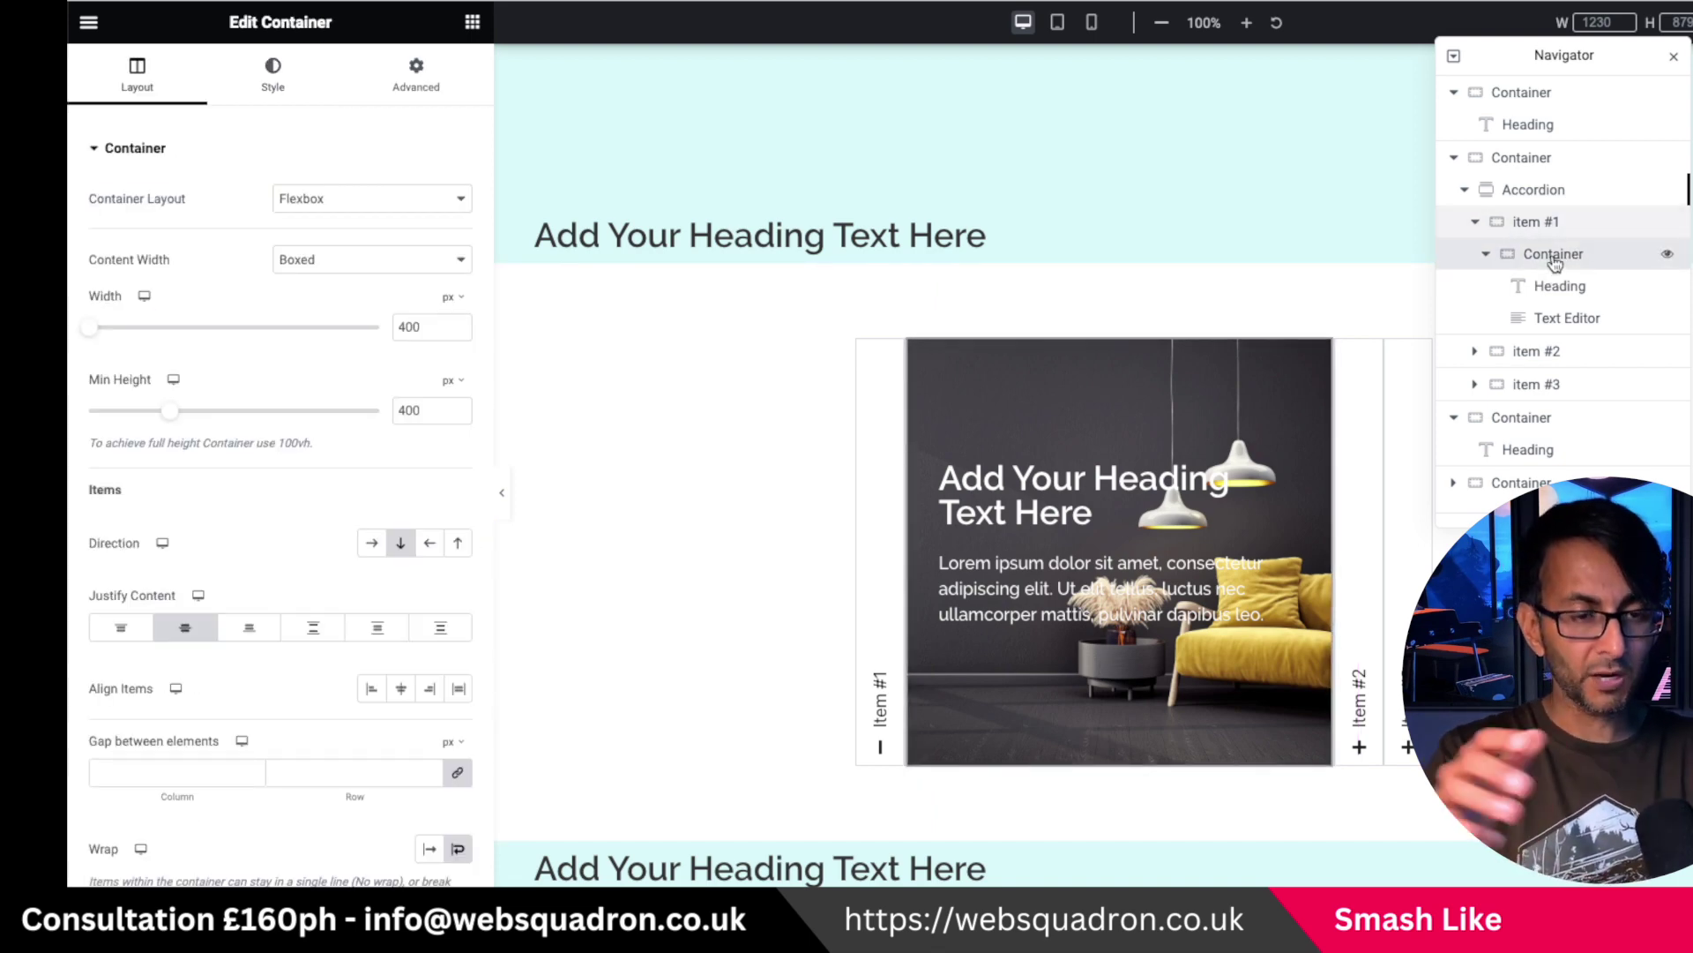
pyautogui.rightClick(1555, 261)
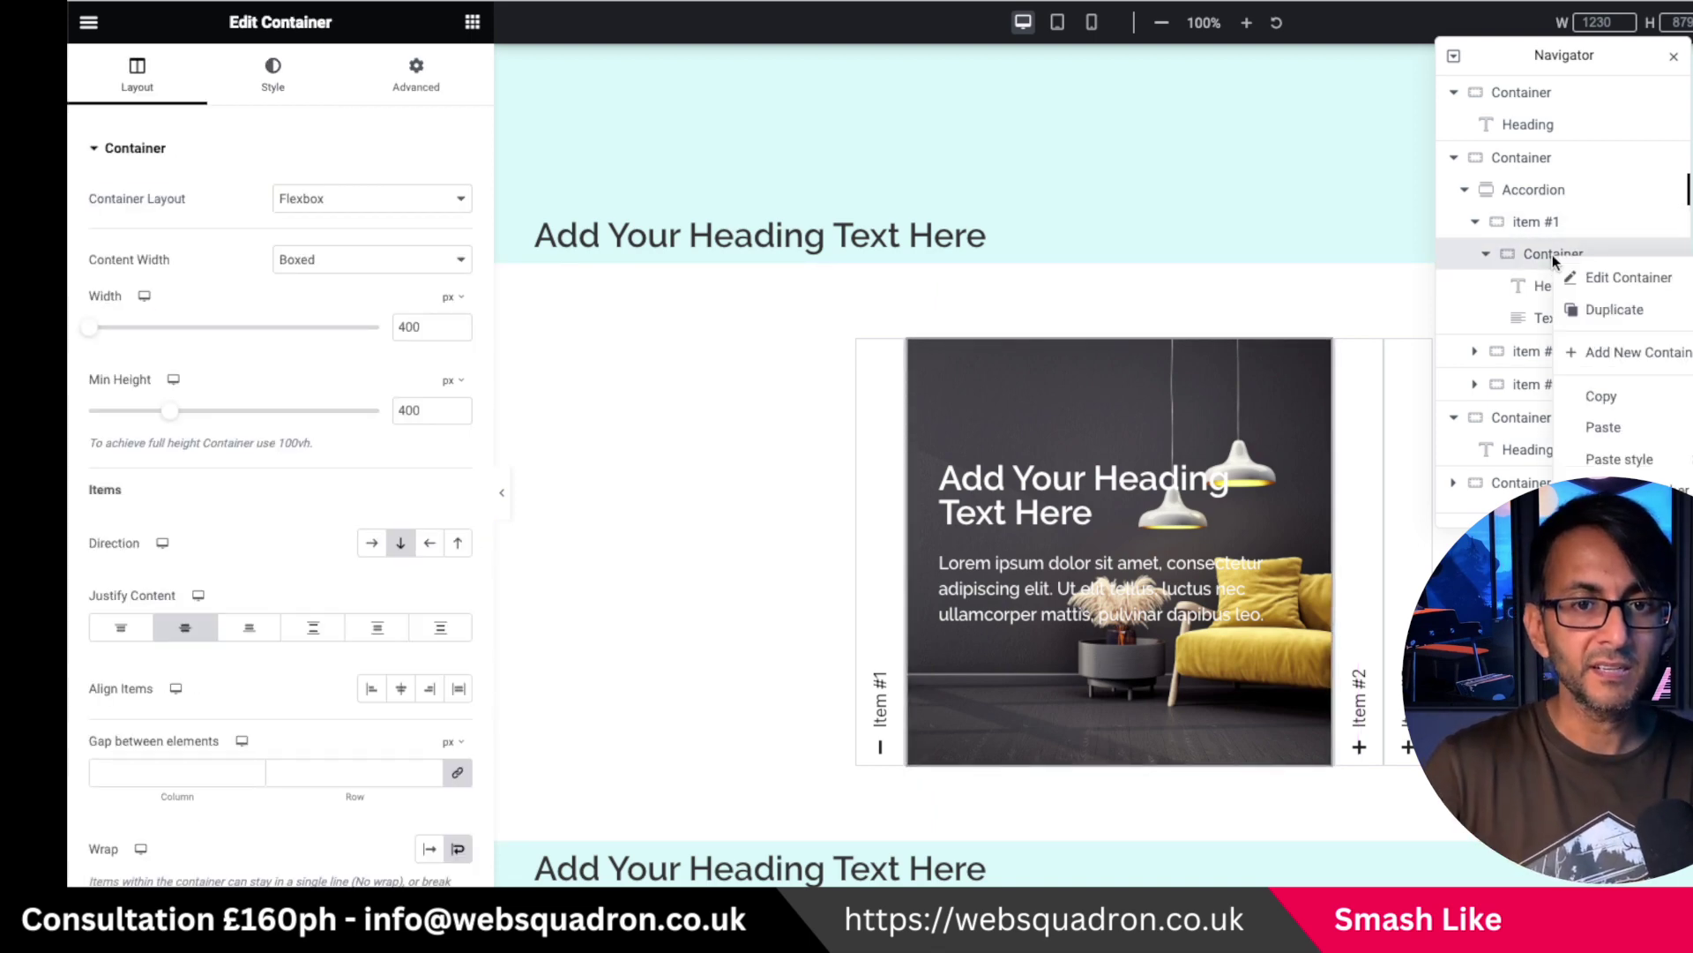
pyautogui.click(1621, 424)
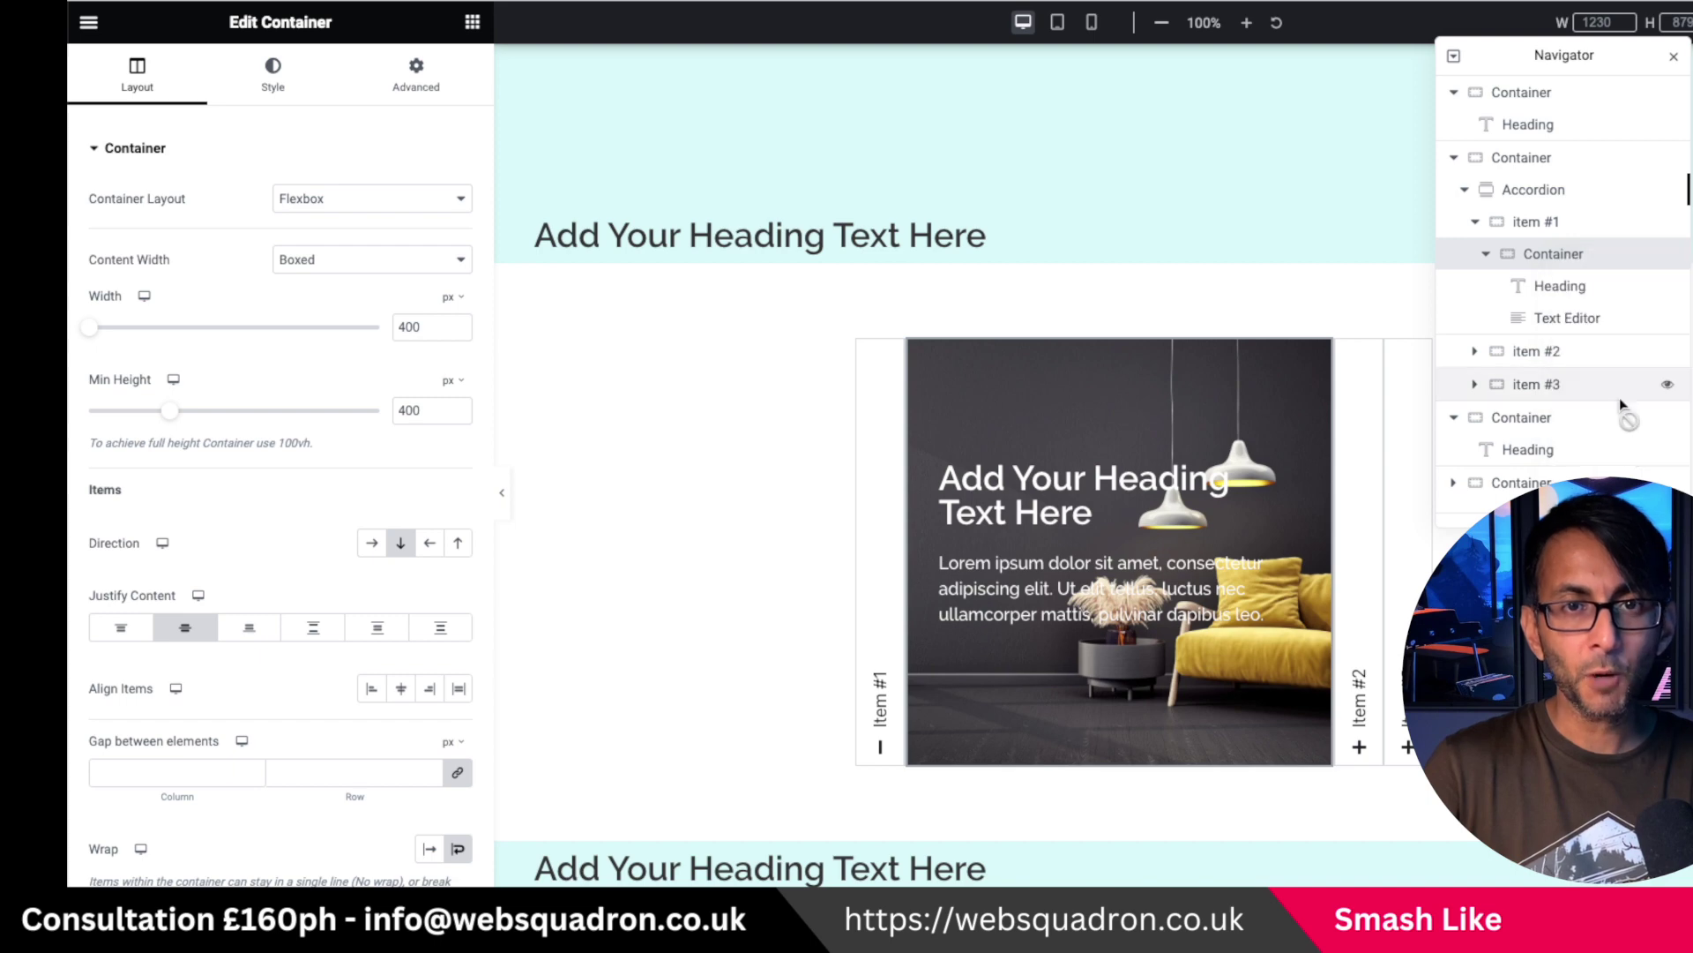
pyautogui.click(1354, 675)
pyautogui.rightClick(1138, 606)
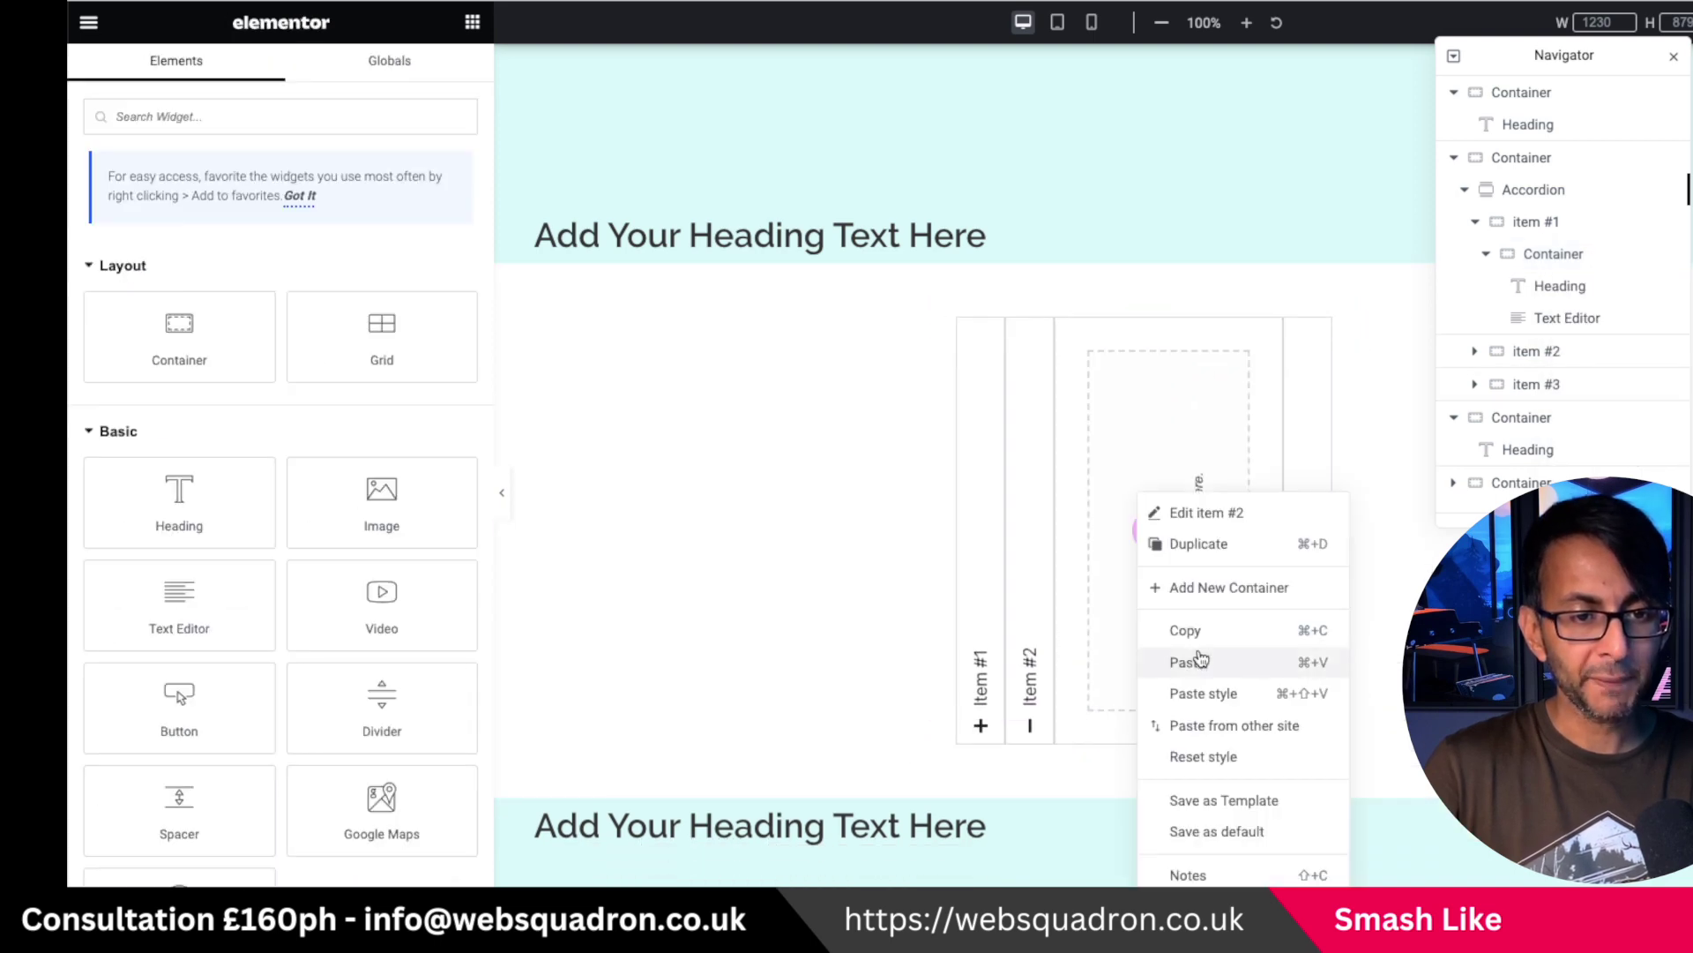
pyautogui.click(1237, 653)
# Paste the same panel into Item #3 and hide the editor to preview the accordion
pyautogui.click(1306, 618)
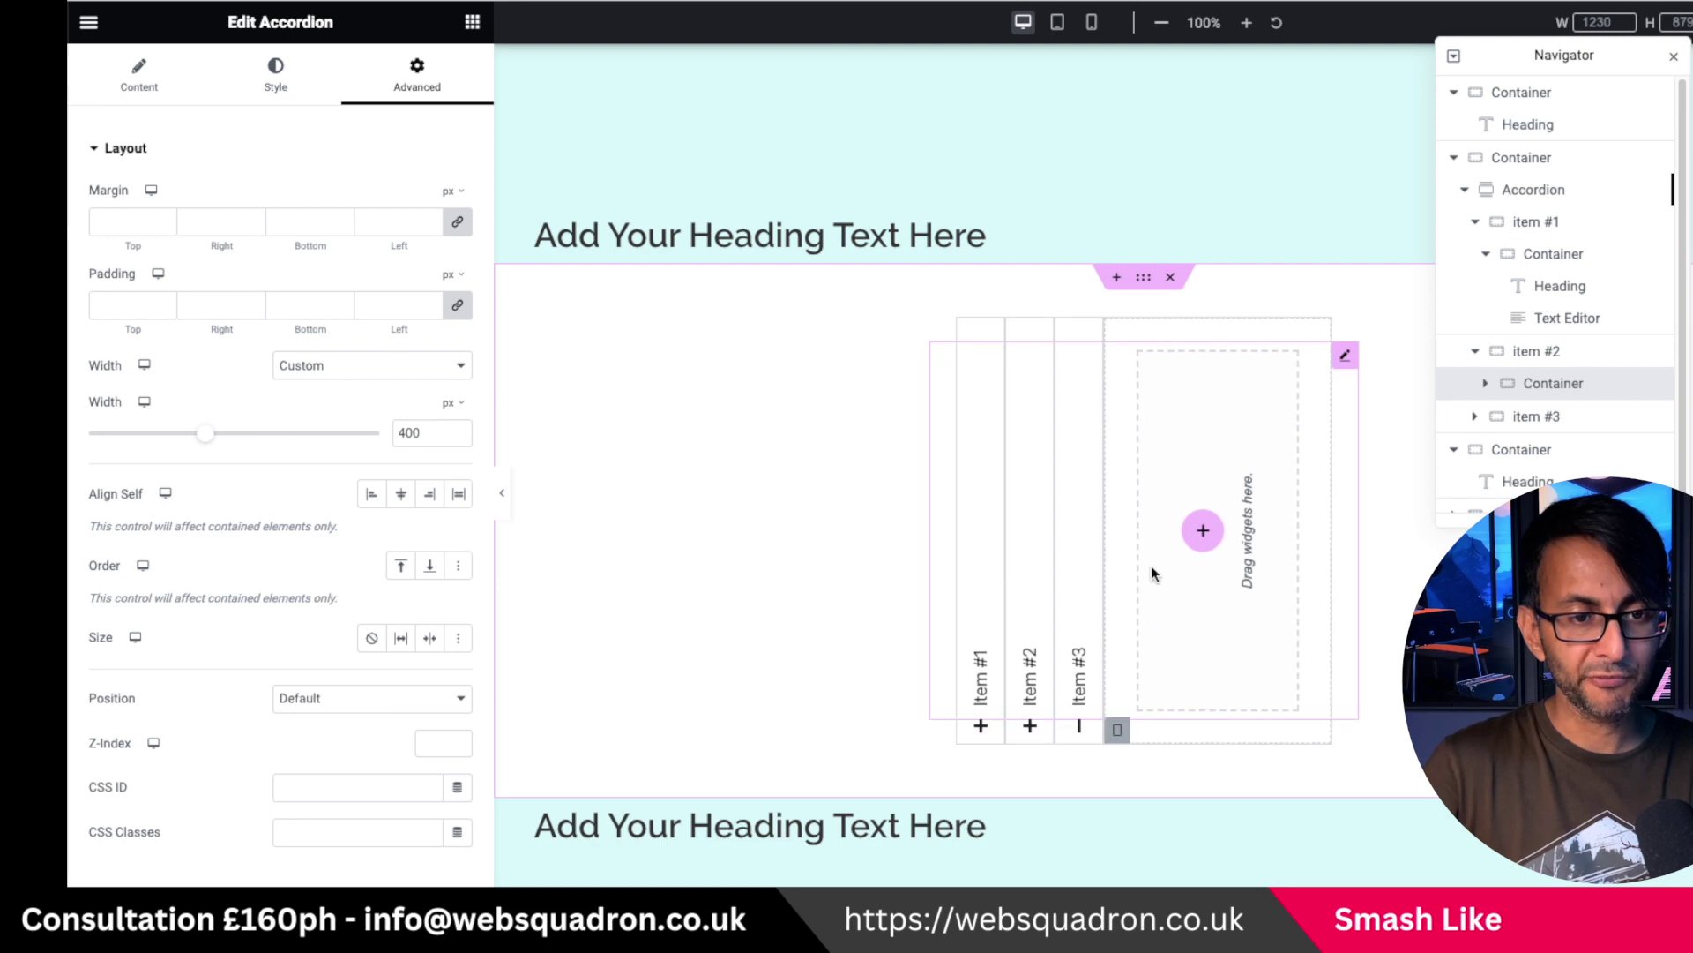
pyautogui.rightClick(1224, 655)
pyautogui.click(1225, 657)
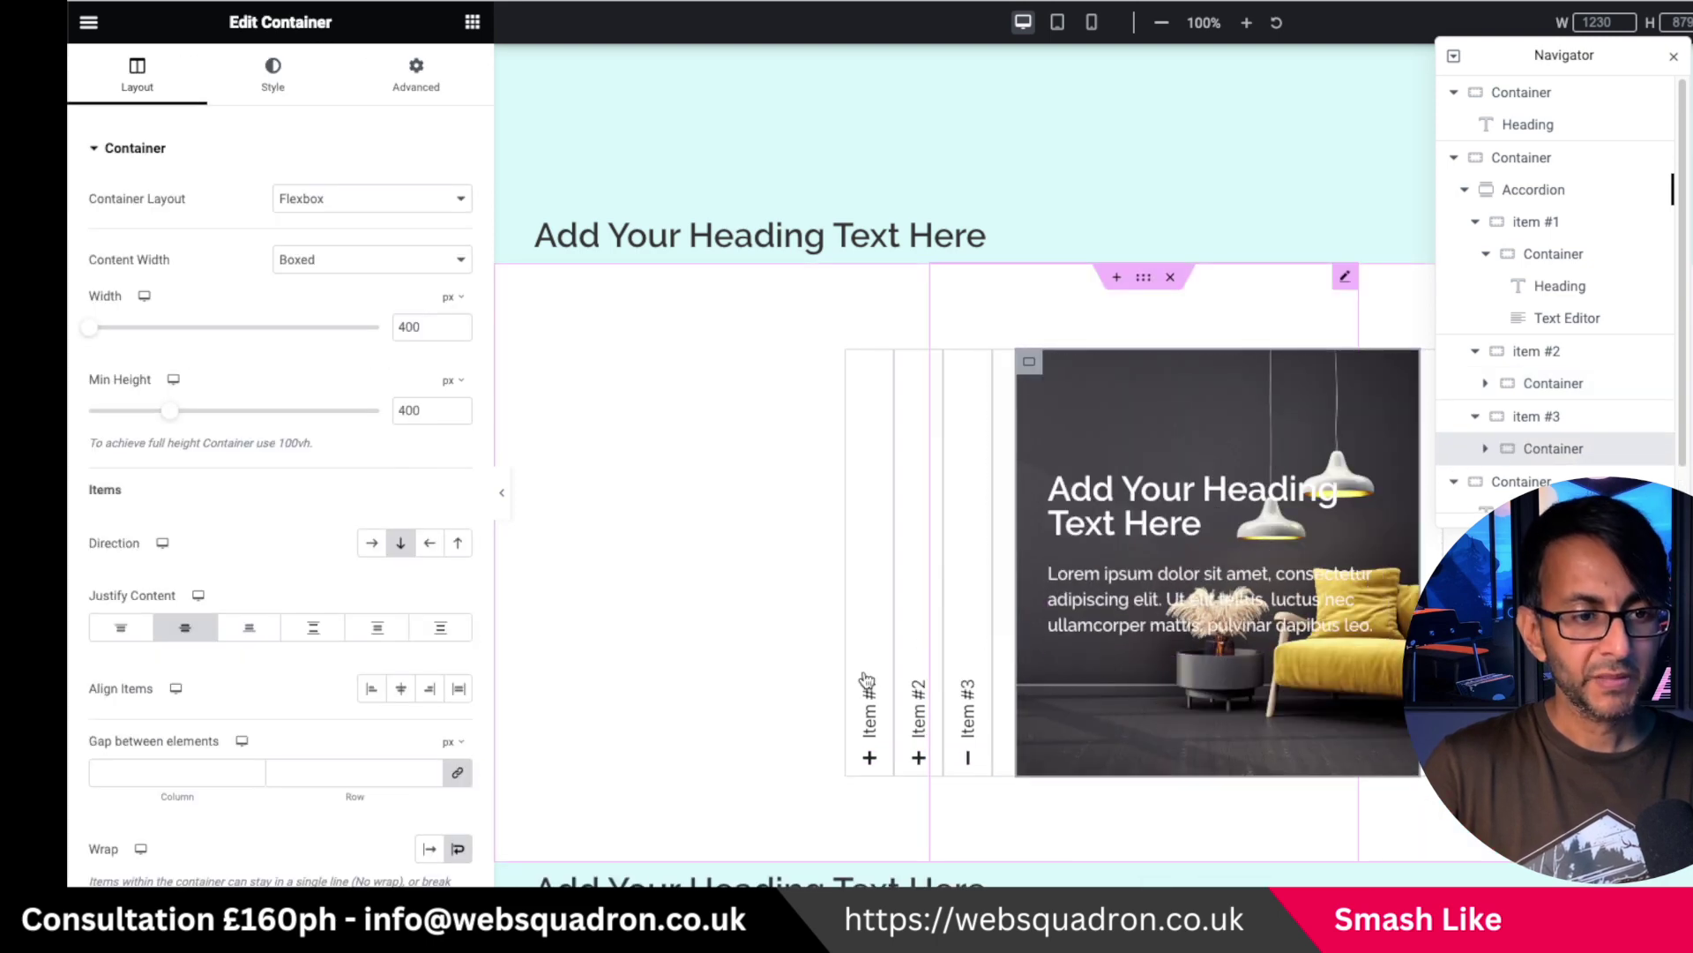
pyautogui.click(502, 492)
# Try the Item #1 and Item #2 tabs in the preview, then bring the editor panels back
pyautogui.click(660, 746)
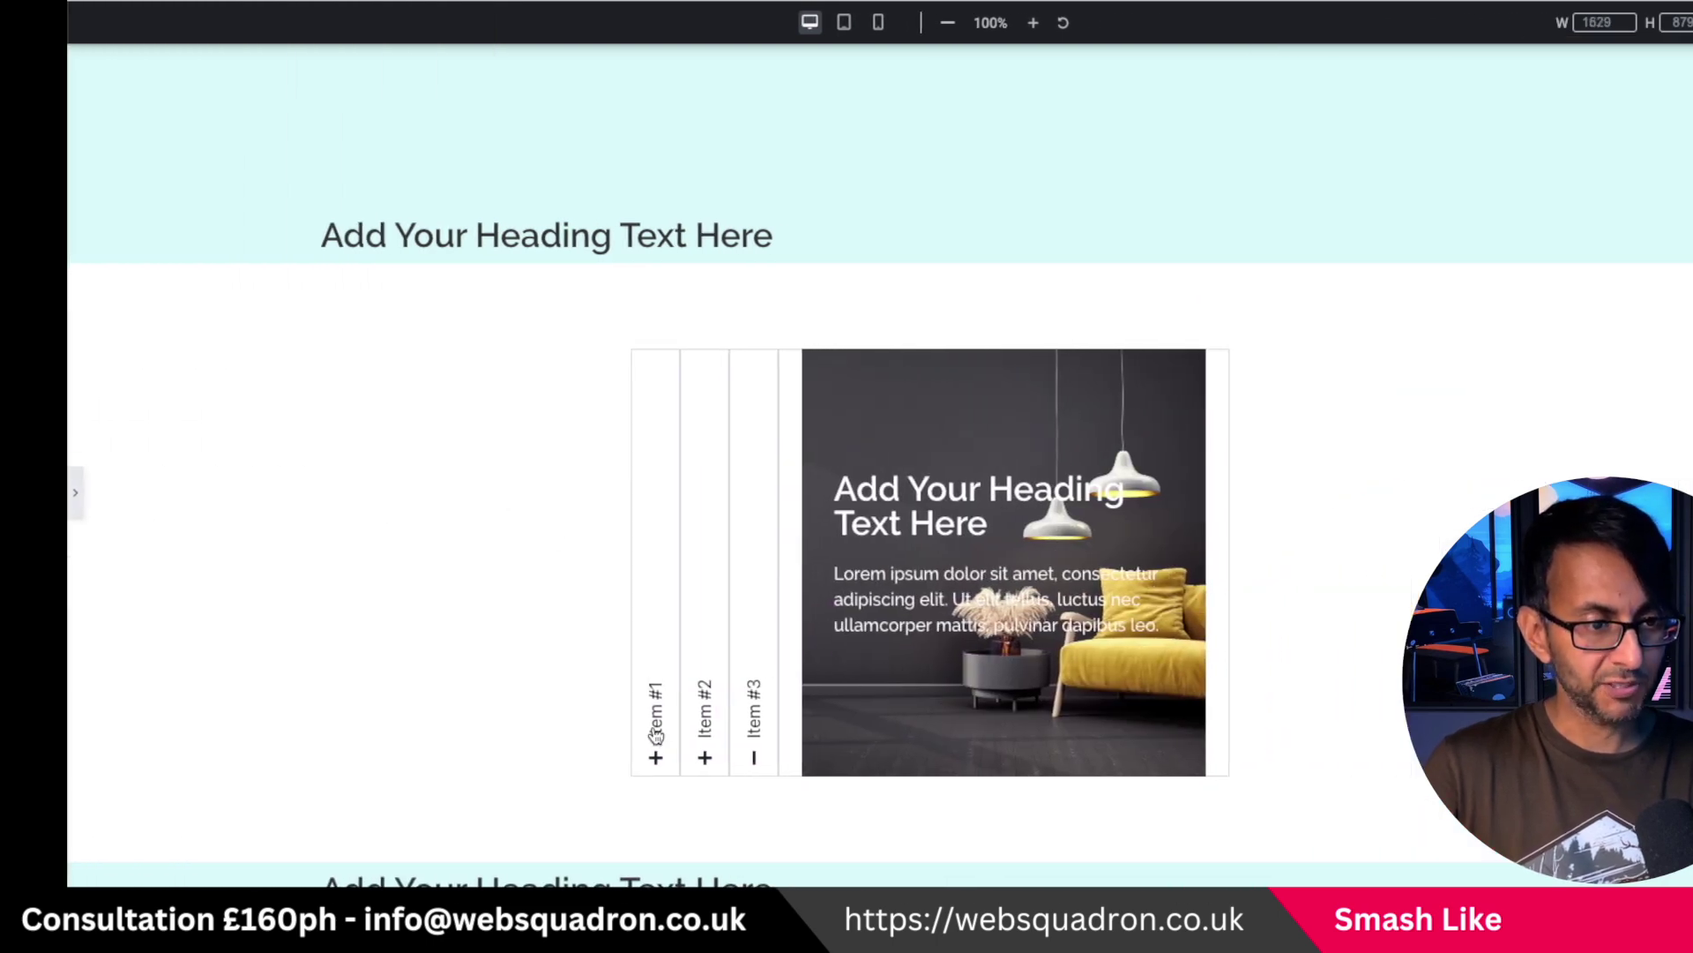
pyautogui.click(1147, 728)
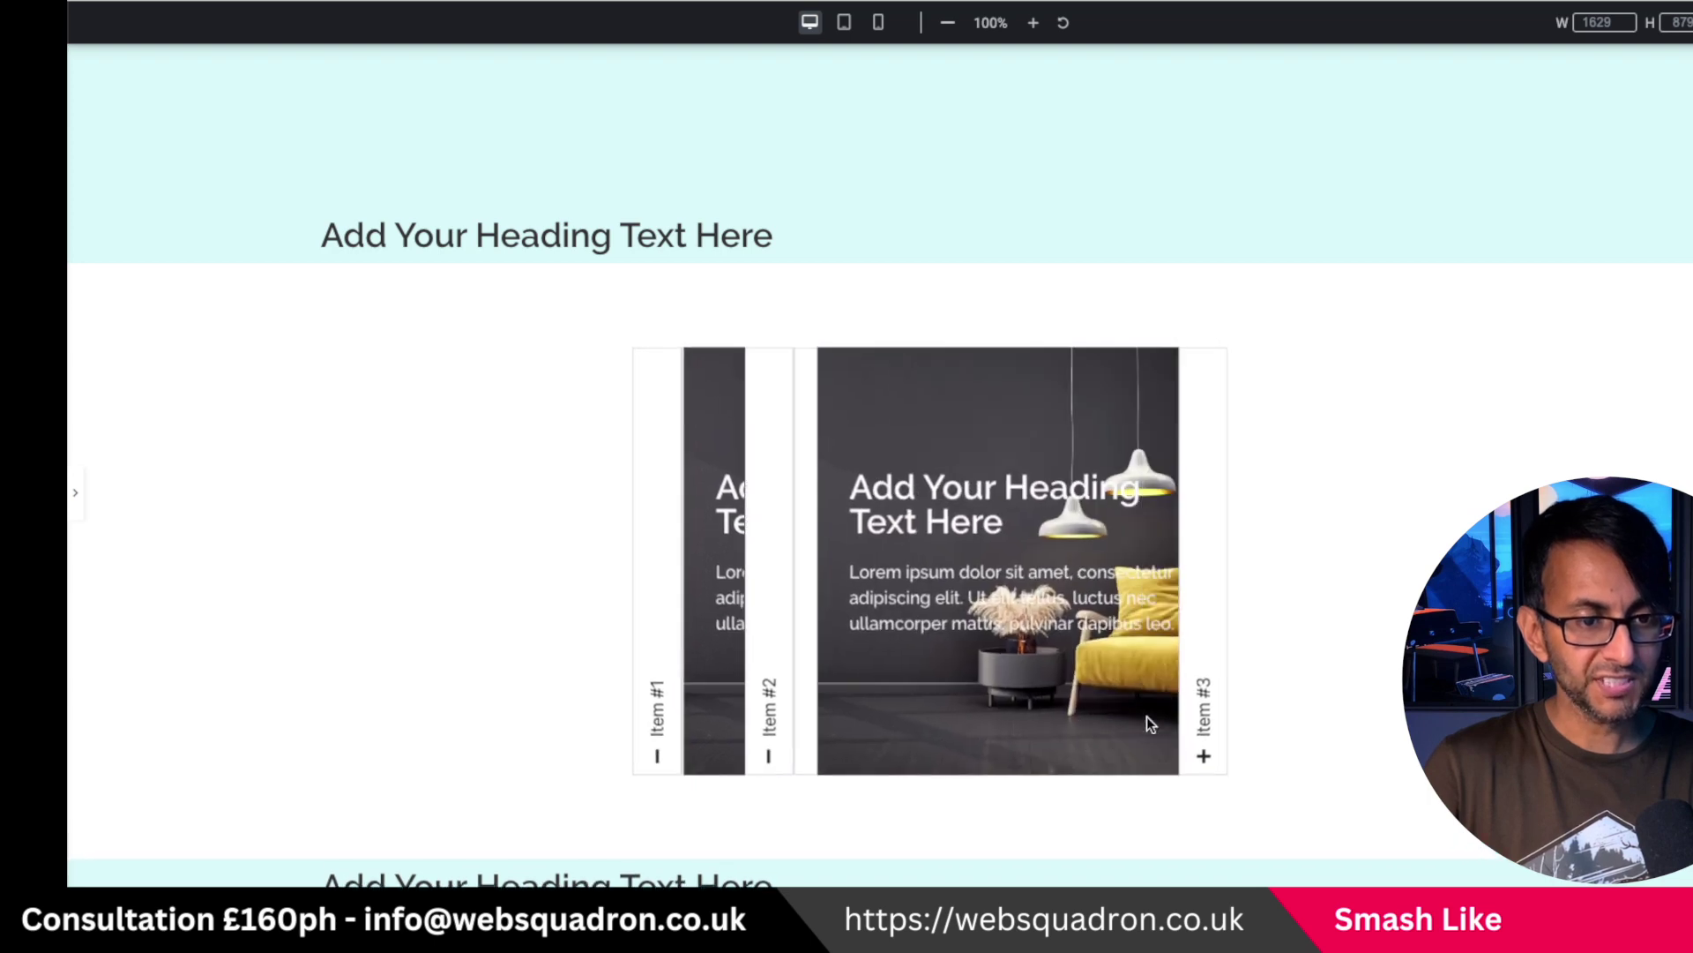
pyautogui.click(75, 492)
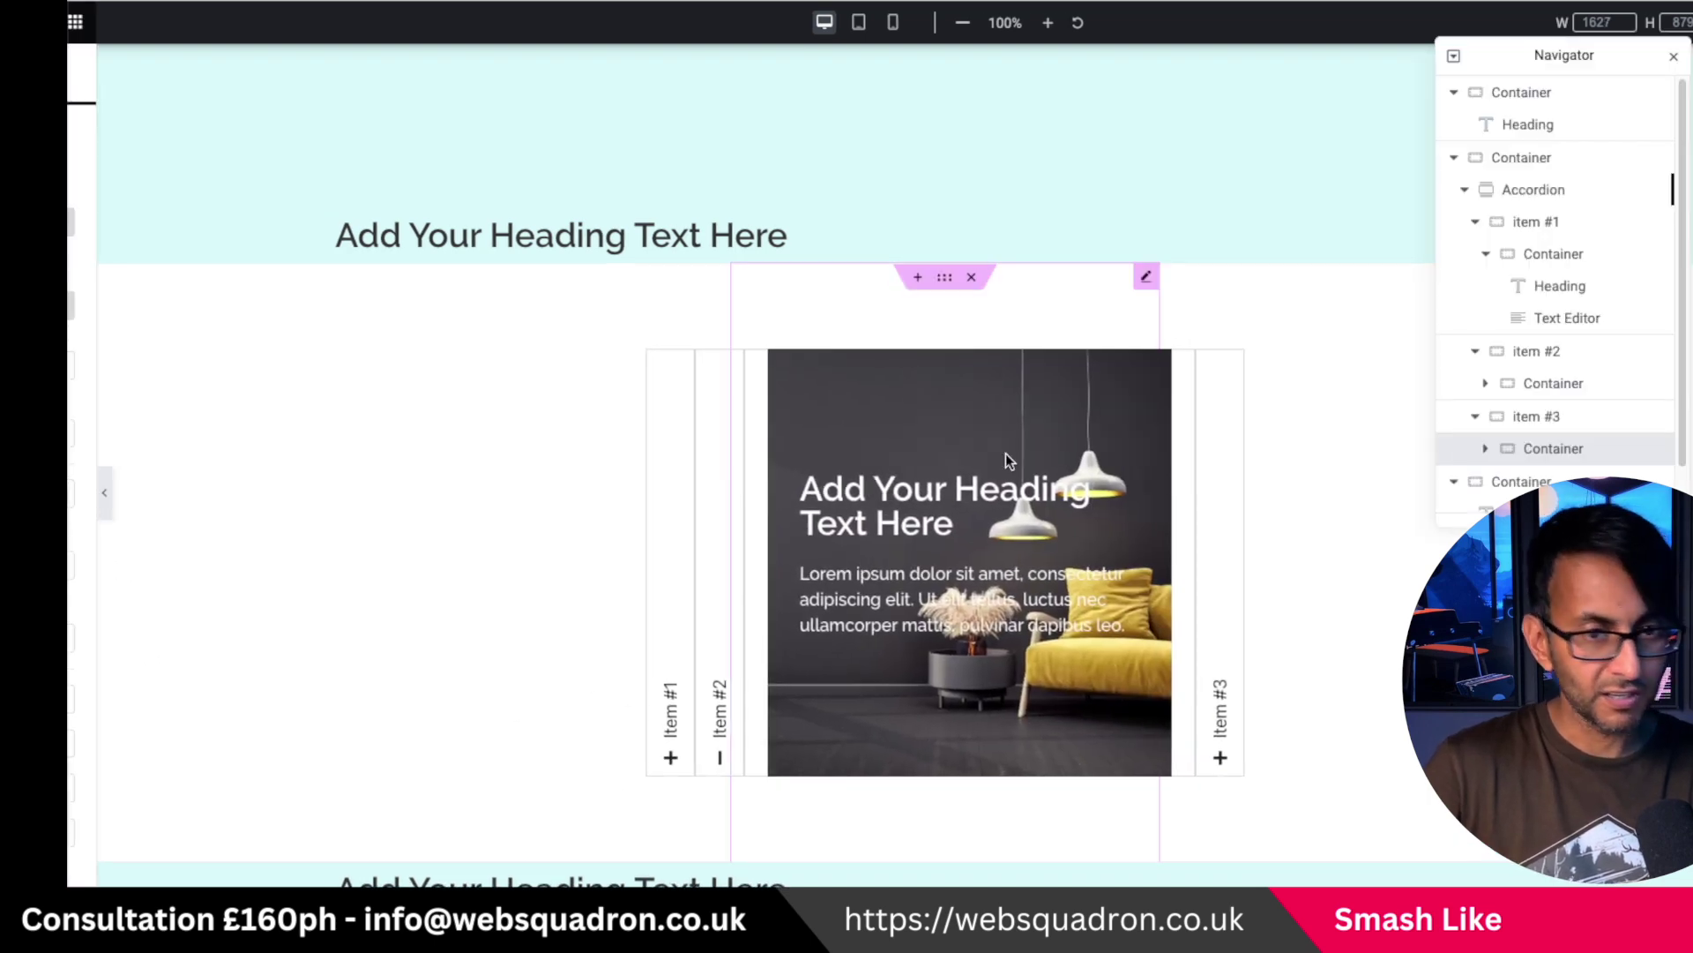
# Set margin and padding to 0 on the Item #2 and Item #3 containers under Advanced
pyautogui.click(1121, 344)
pyautogui.click(432, 72)
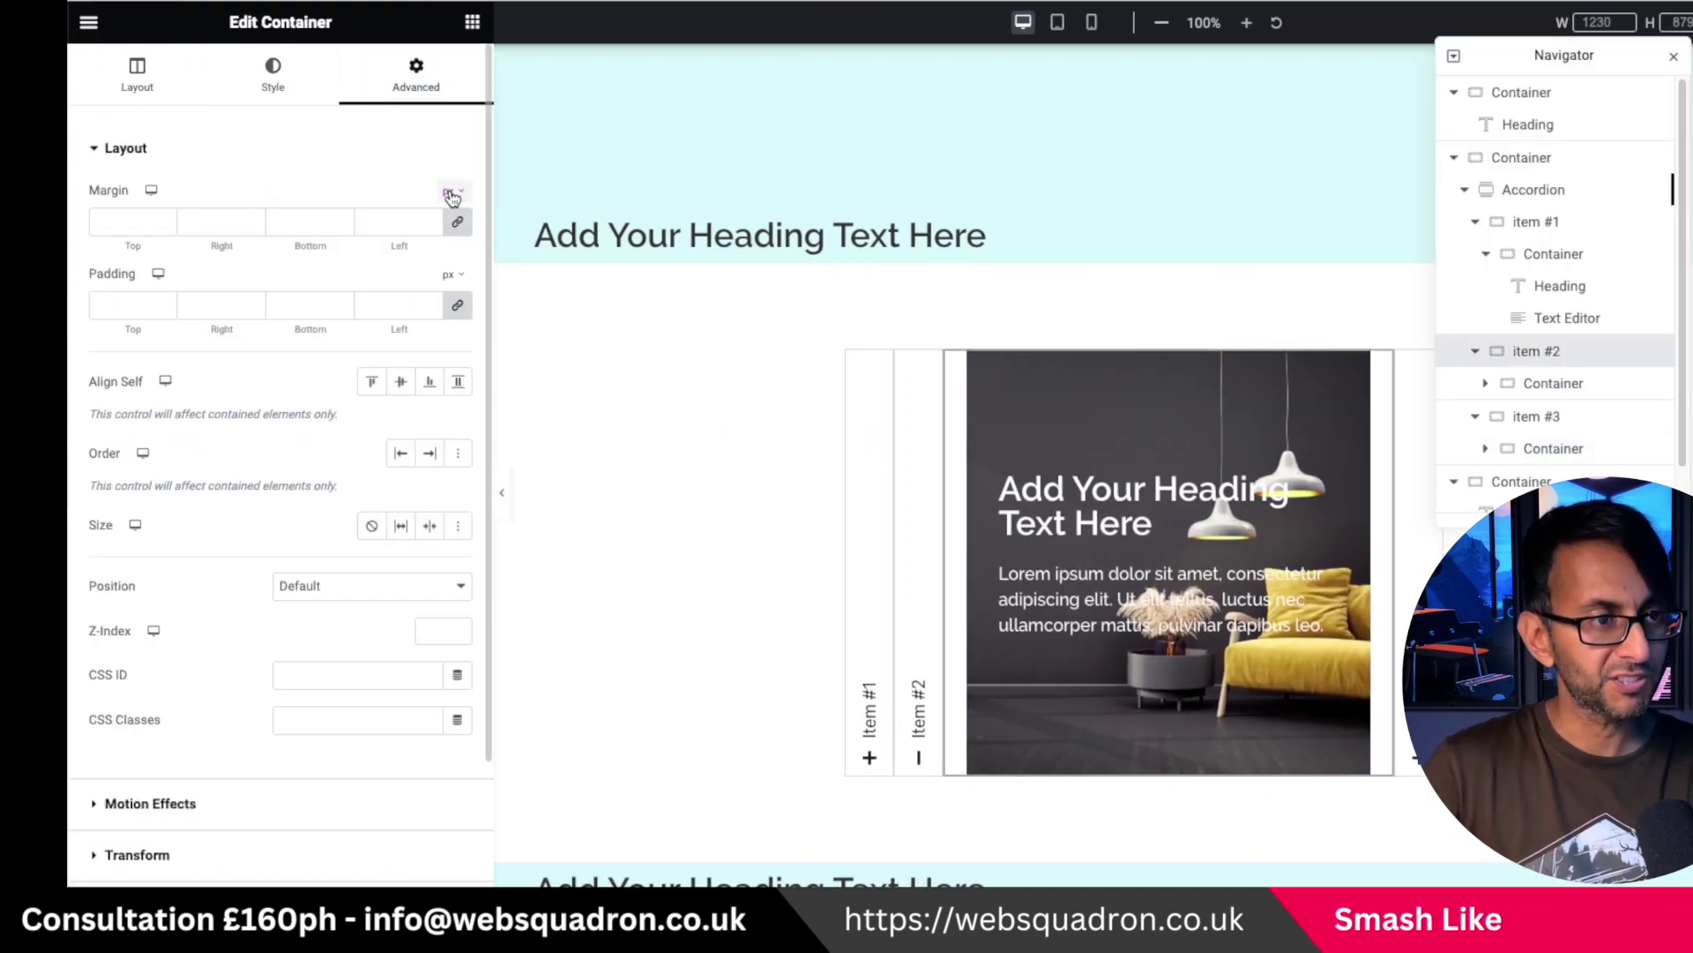
pyautogui.click(1537, 416)
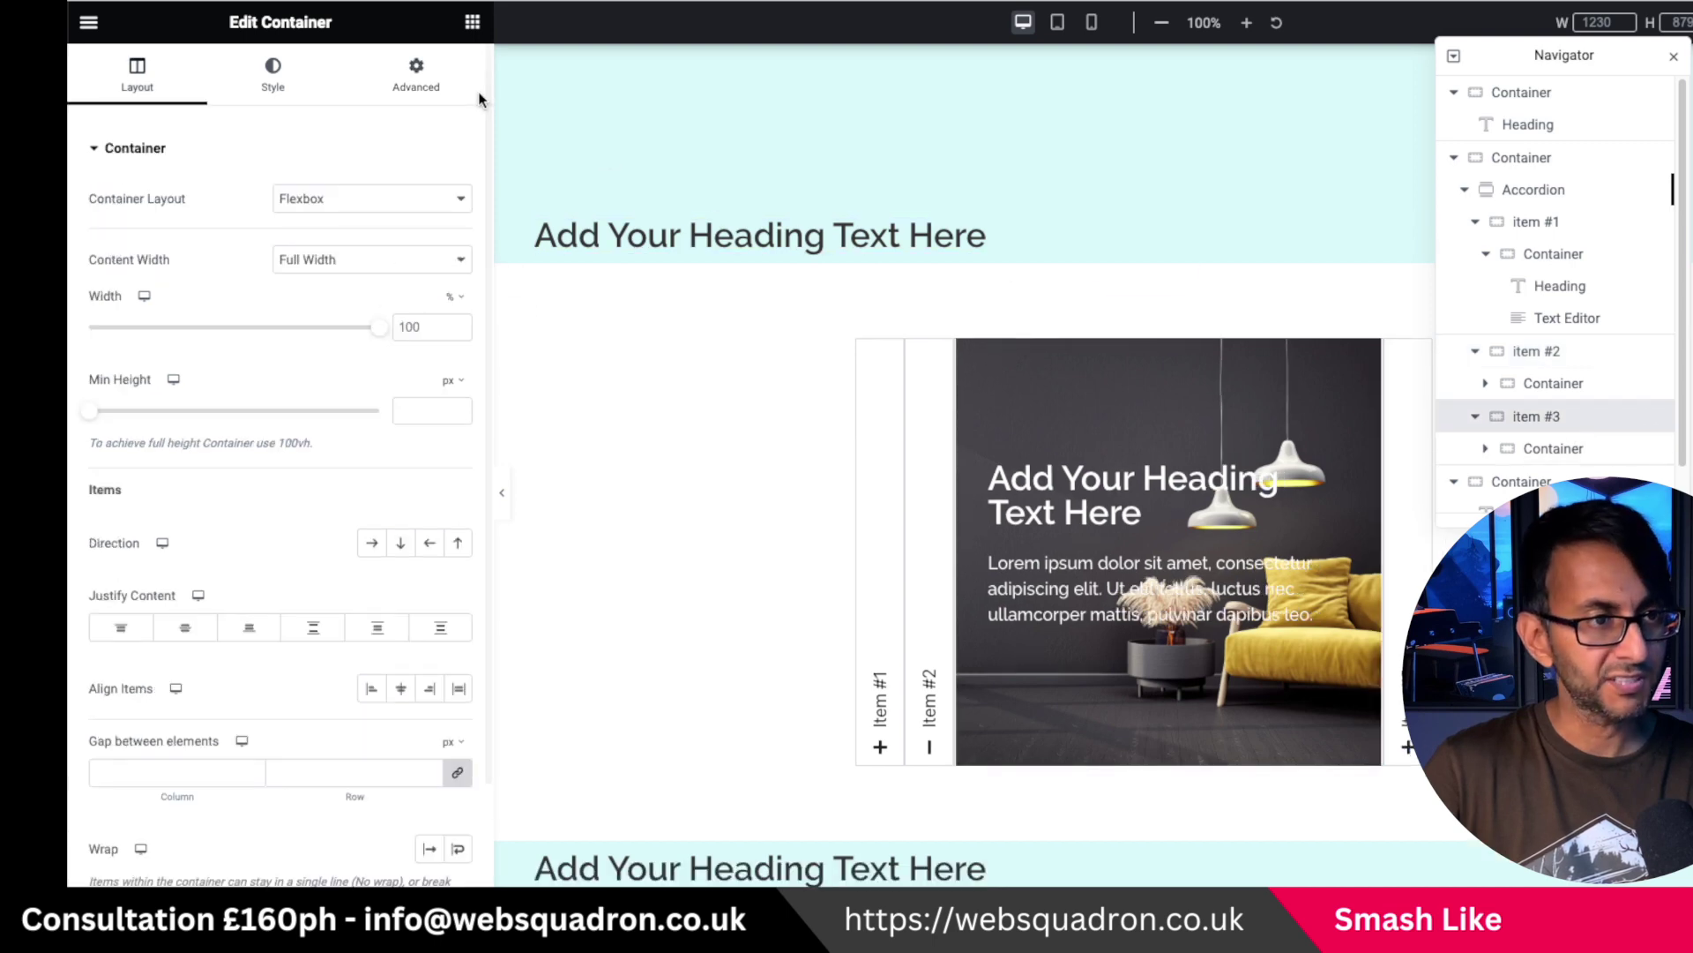
pyautogui.click(416, 72)
pyautogui.click(458, 309)
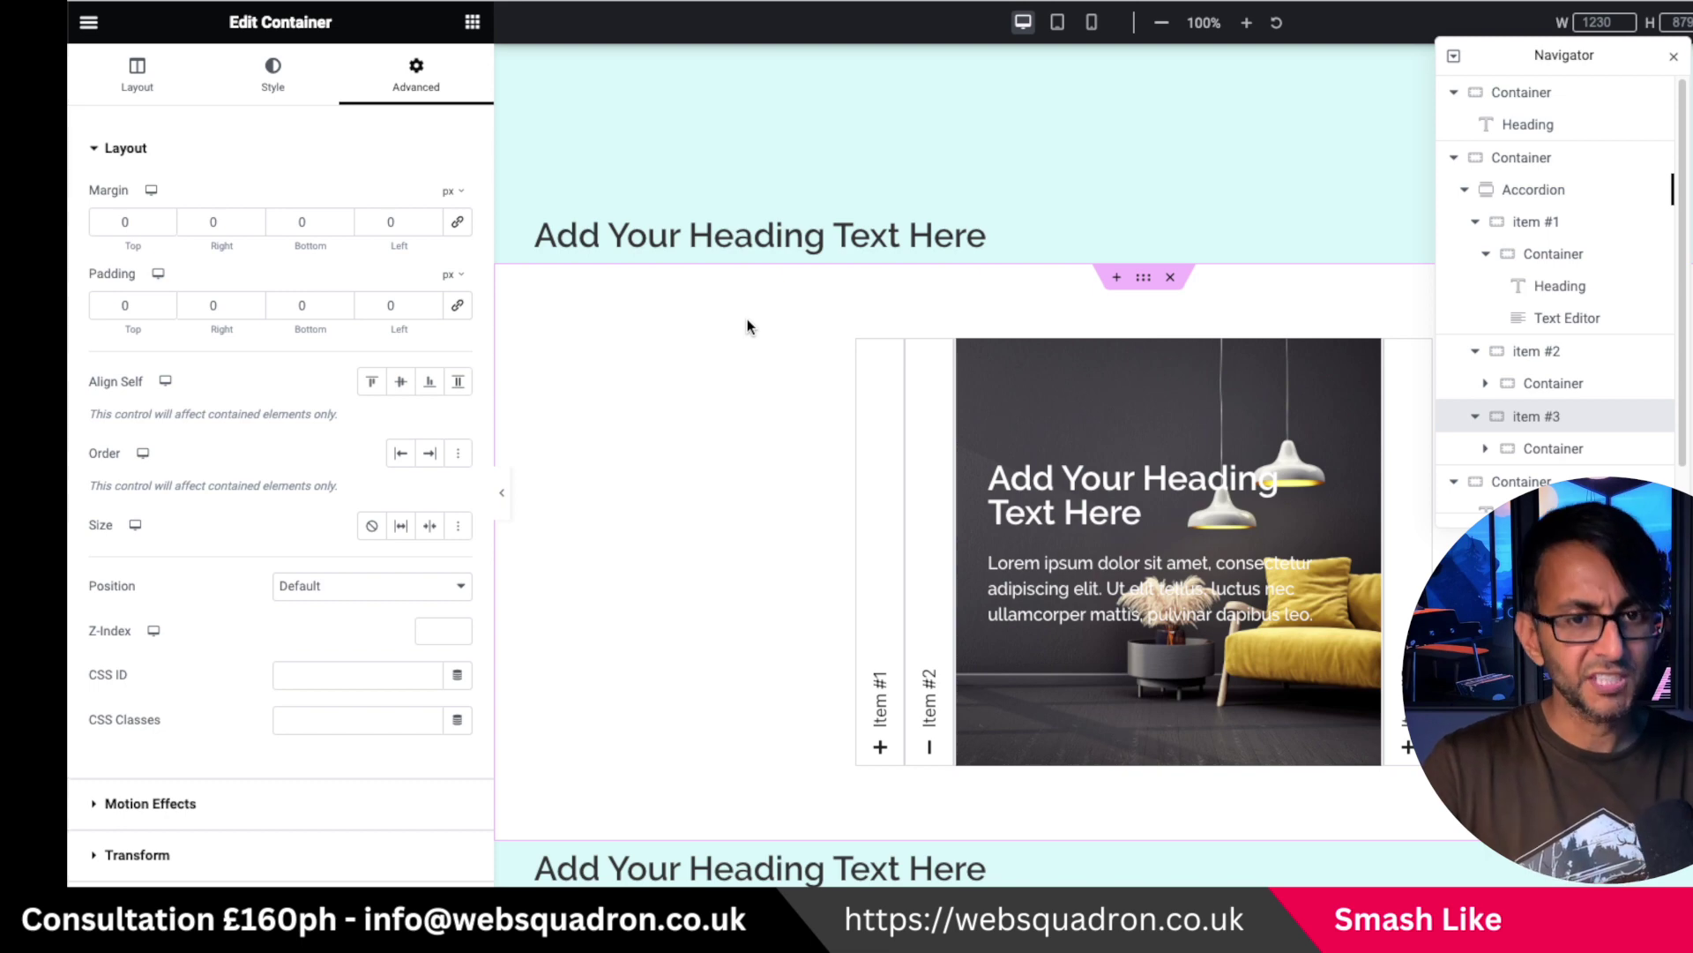
# Preview the accordion and confirm Items #1, #2 and #3 each open correctly
pyautogui.click(500, 491)
pyautogui.click(660, 543)
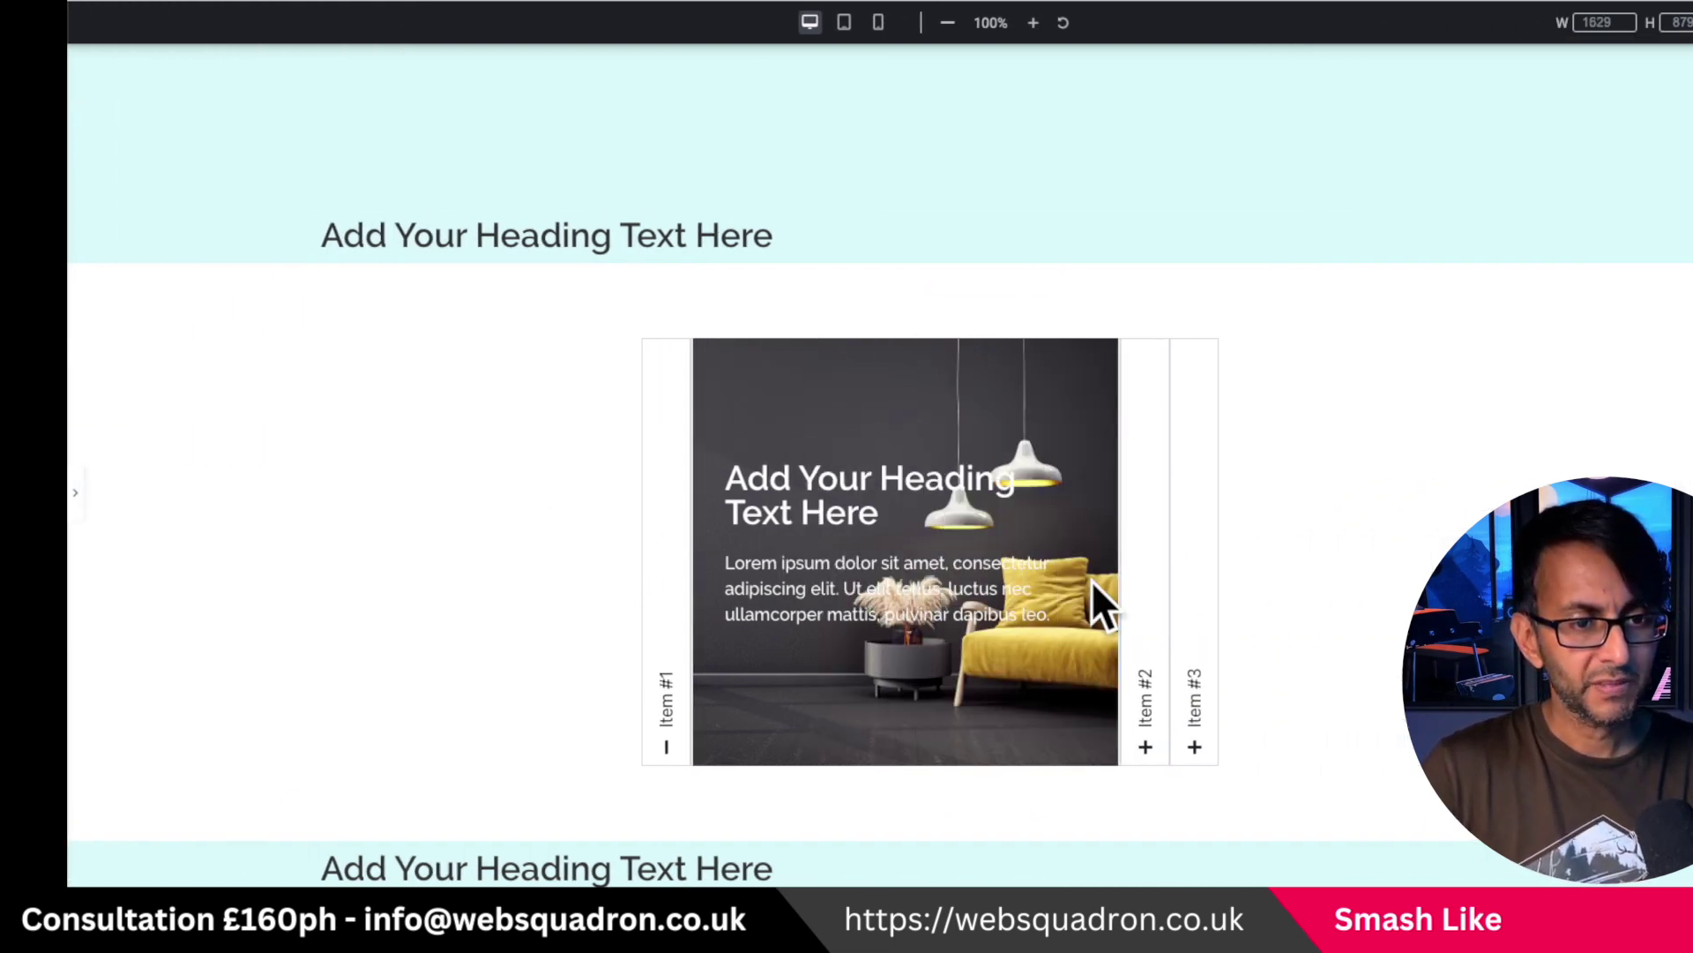
pyautogui.click(1190, 567)
pyautogui.click(684, 613)
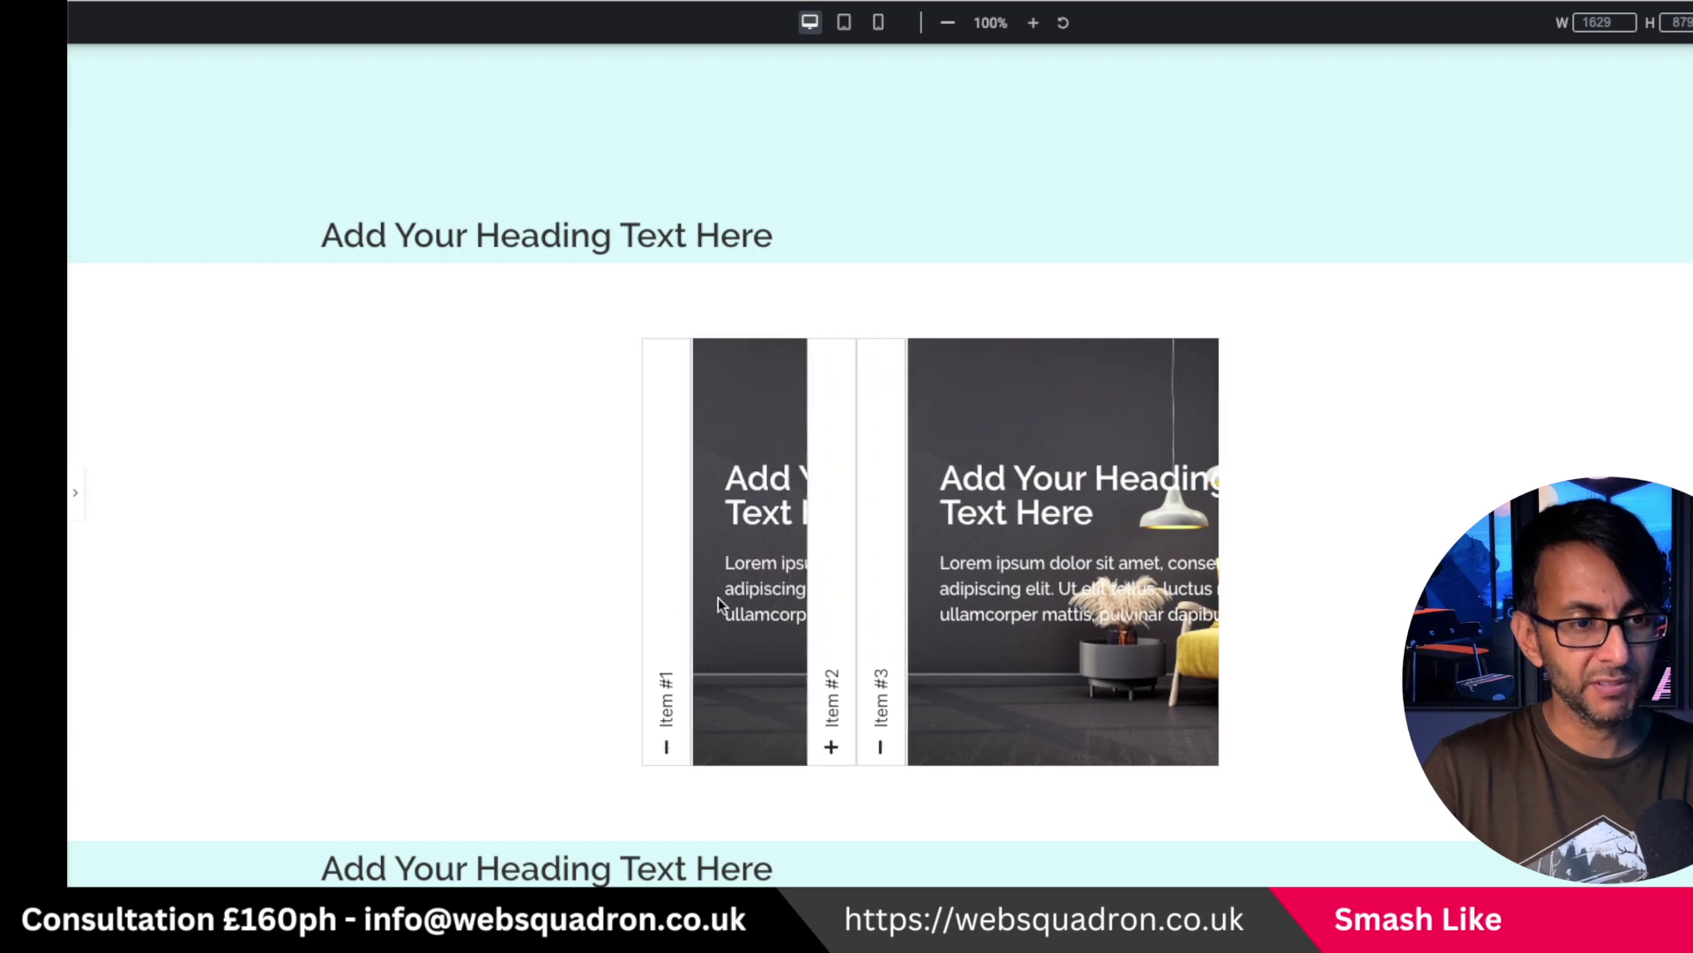
pyautogui.click(1159, 598)
pyautogui.click(1187, 591)
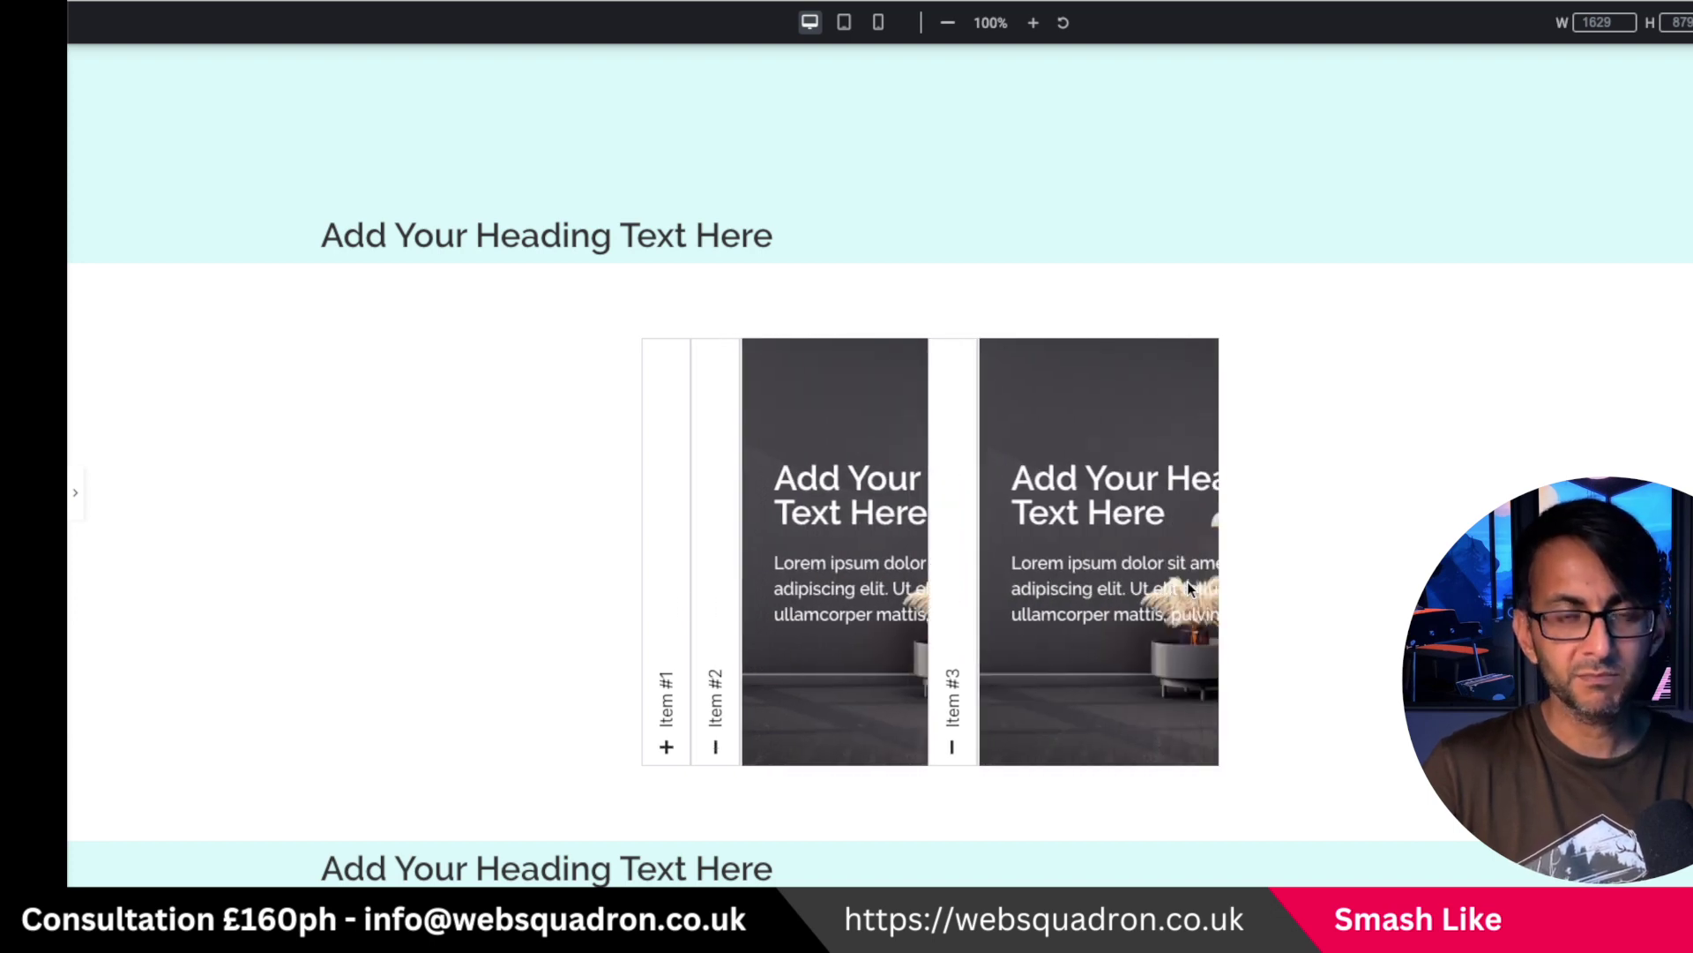
pyautogui.click(74, 497)
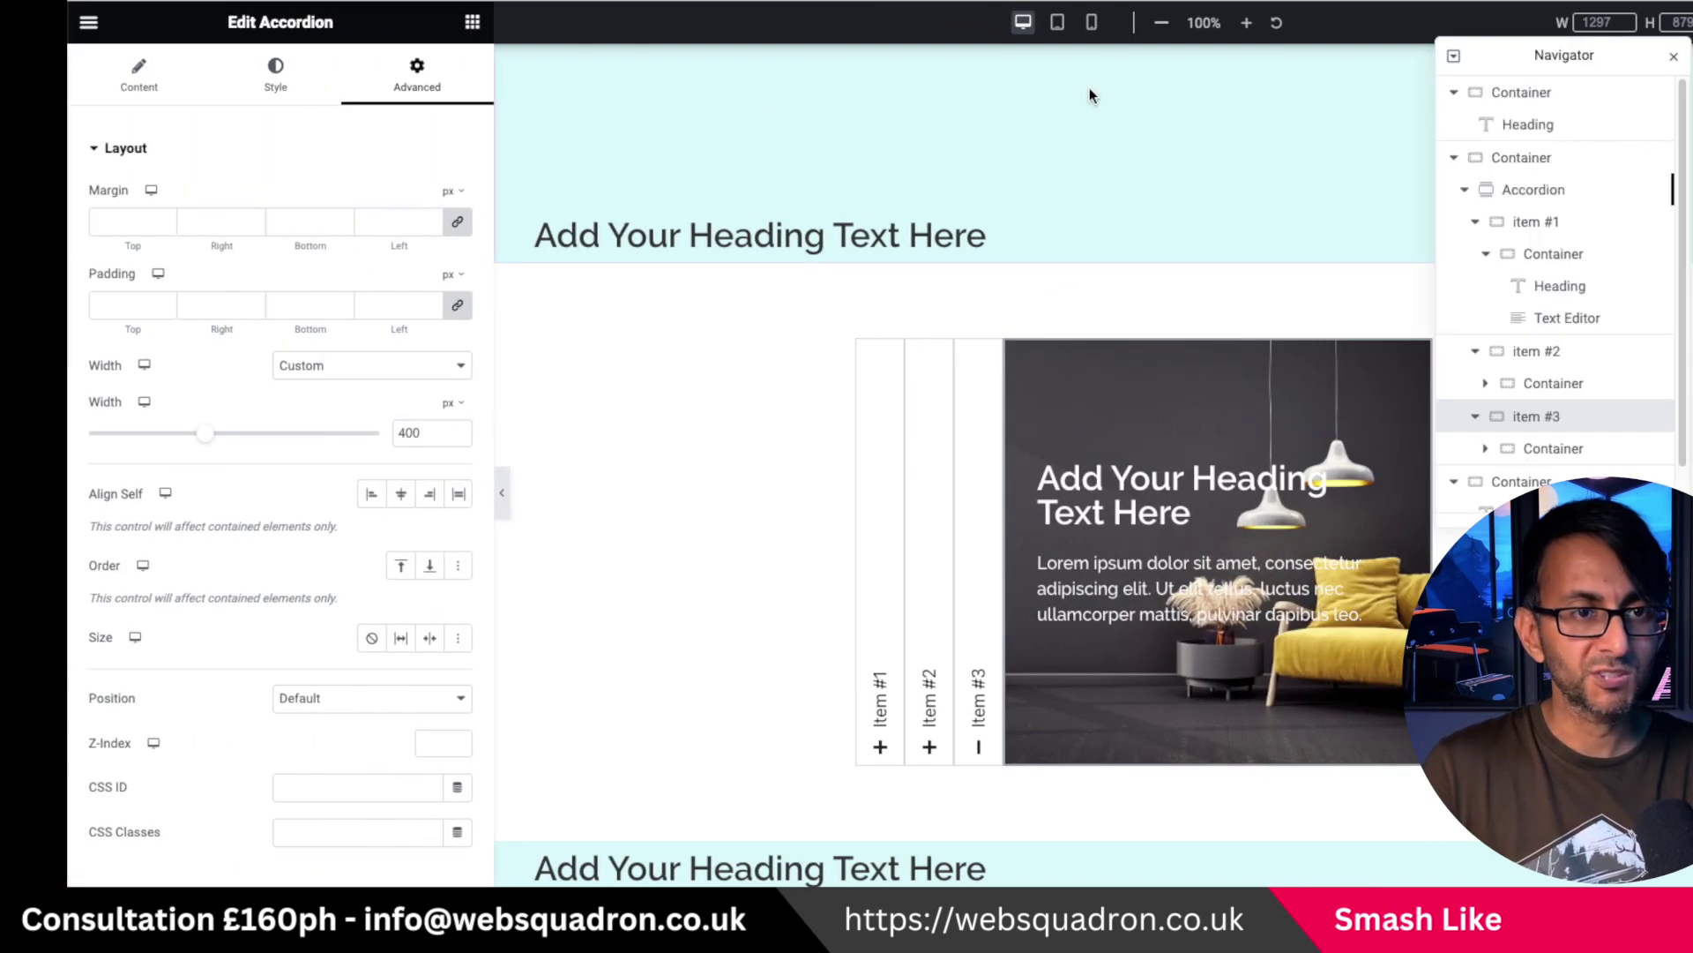
# Test Items #1 and #3 in a widened mobile preview, then return to desktop width
pyautogui.click(1092, 22)
pyautogui.click(1673, 55)
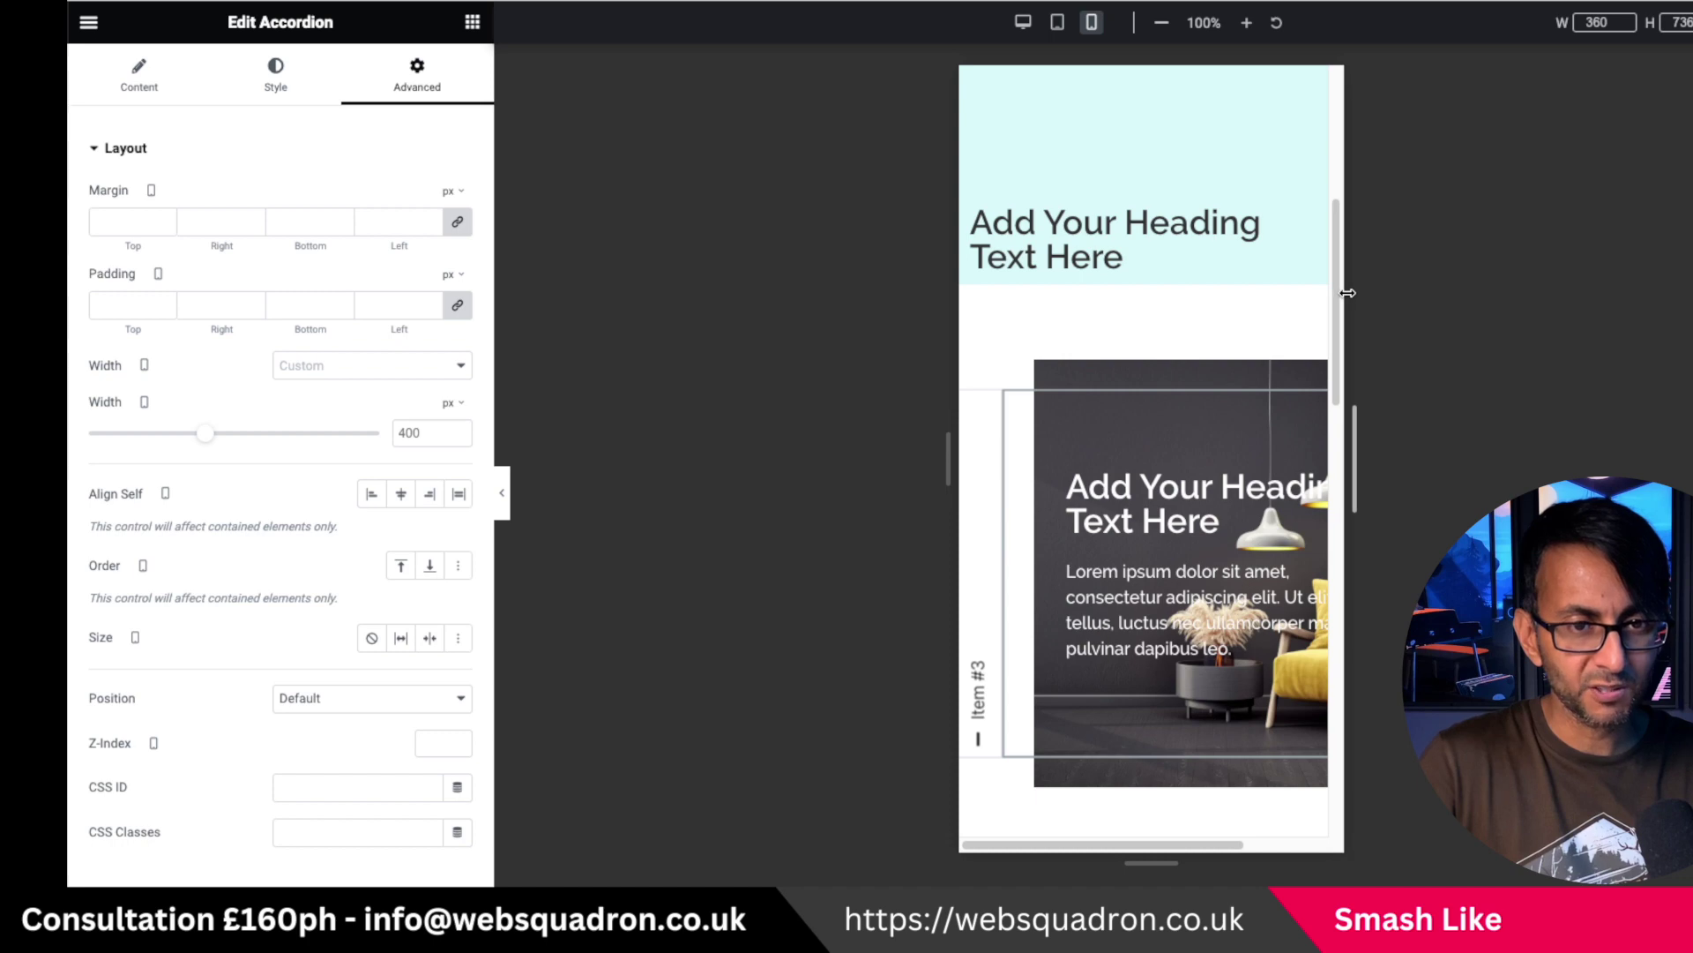
pyautogui.moveTo(1350, 293); pyautogui.dragTo(1598, 299)
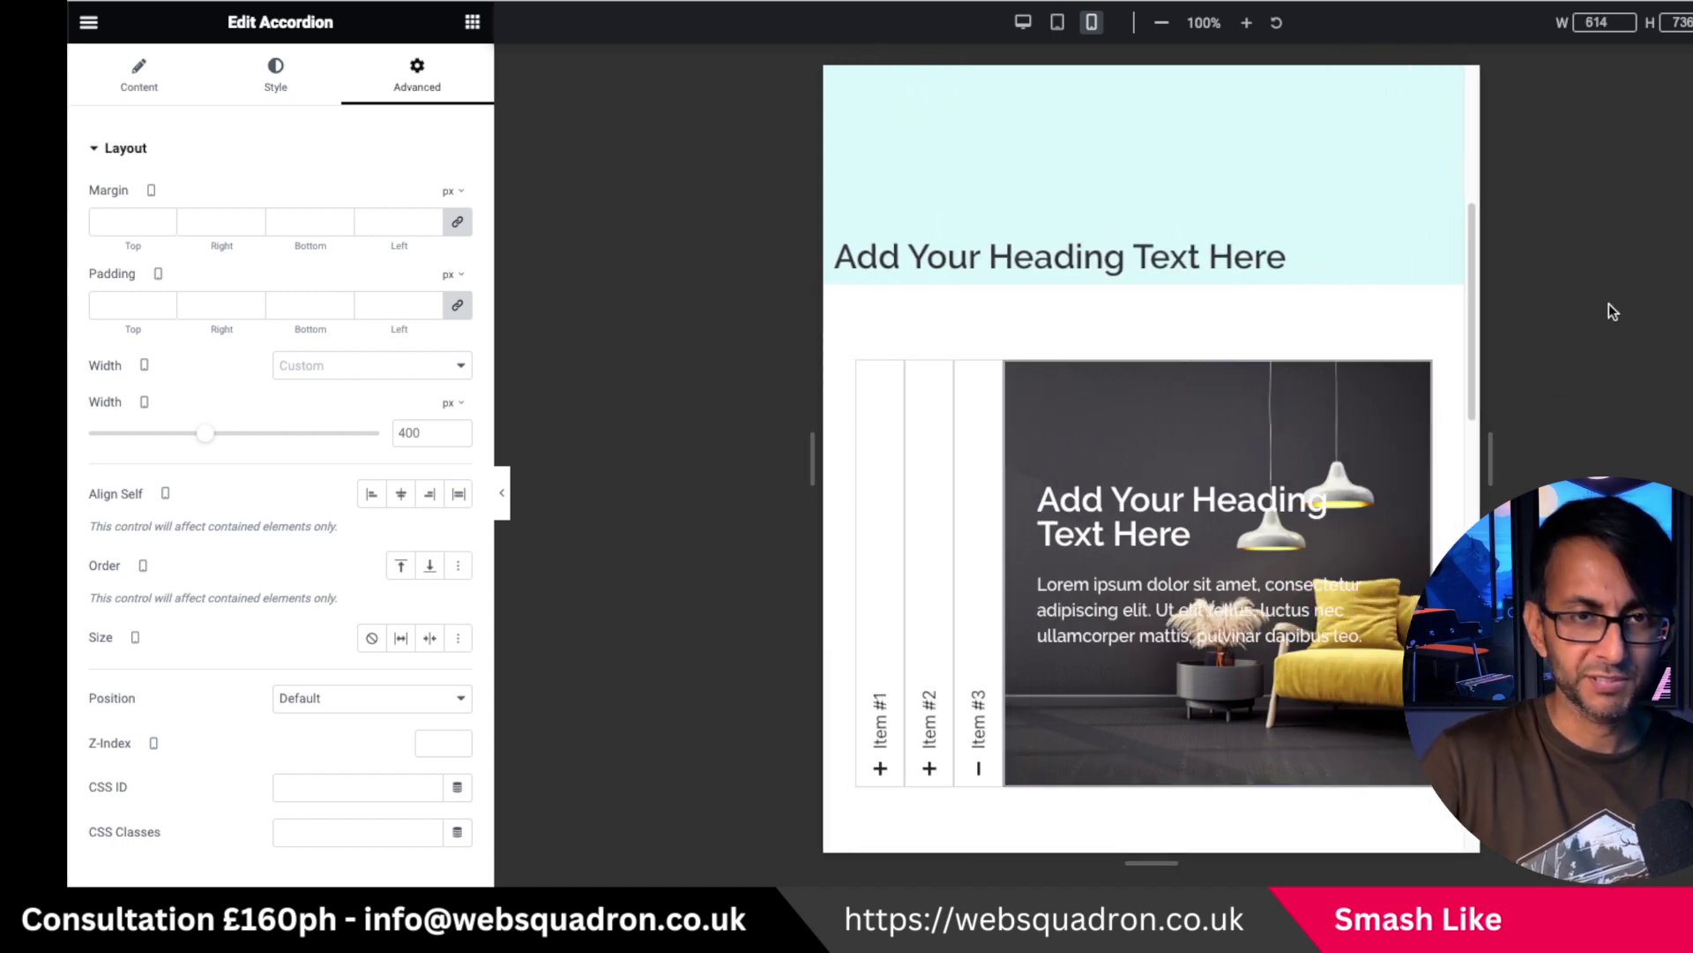
pyautogui.click(880, 723)
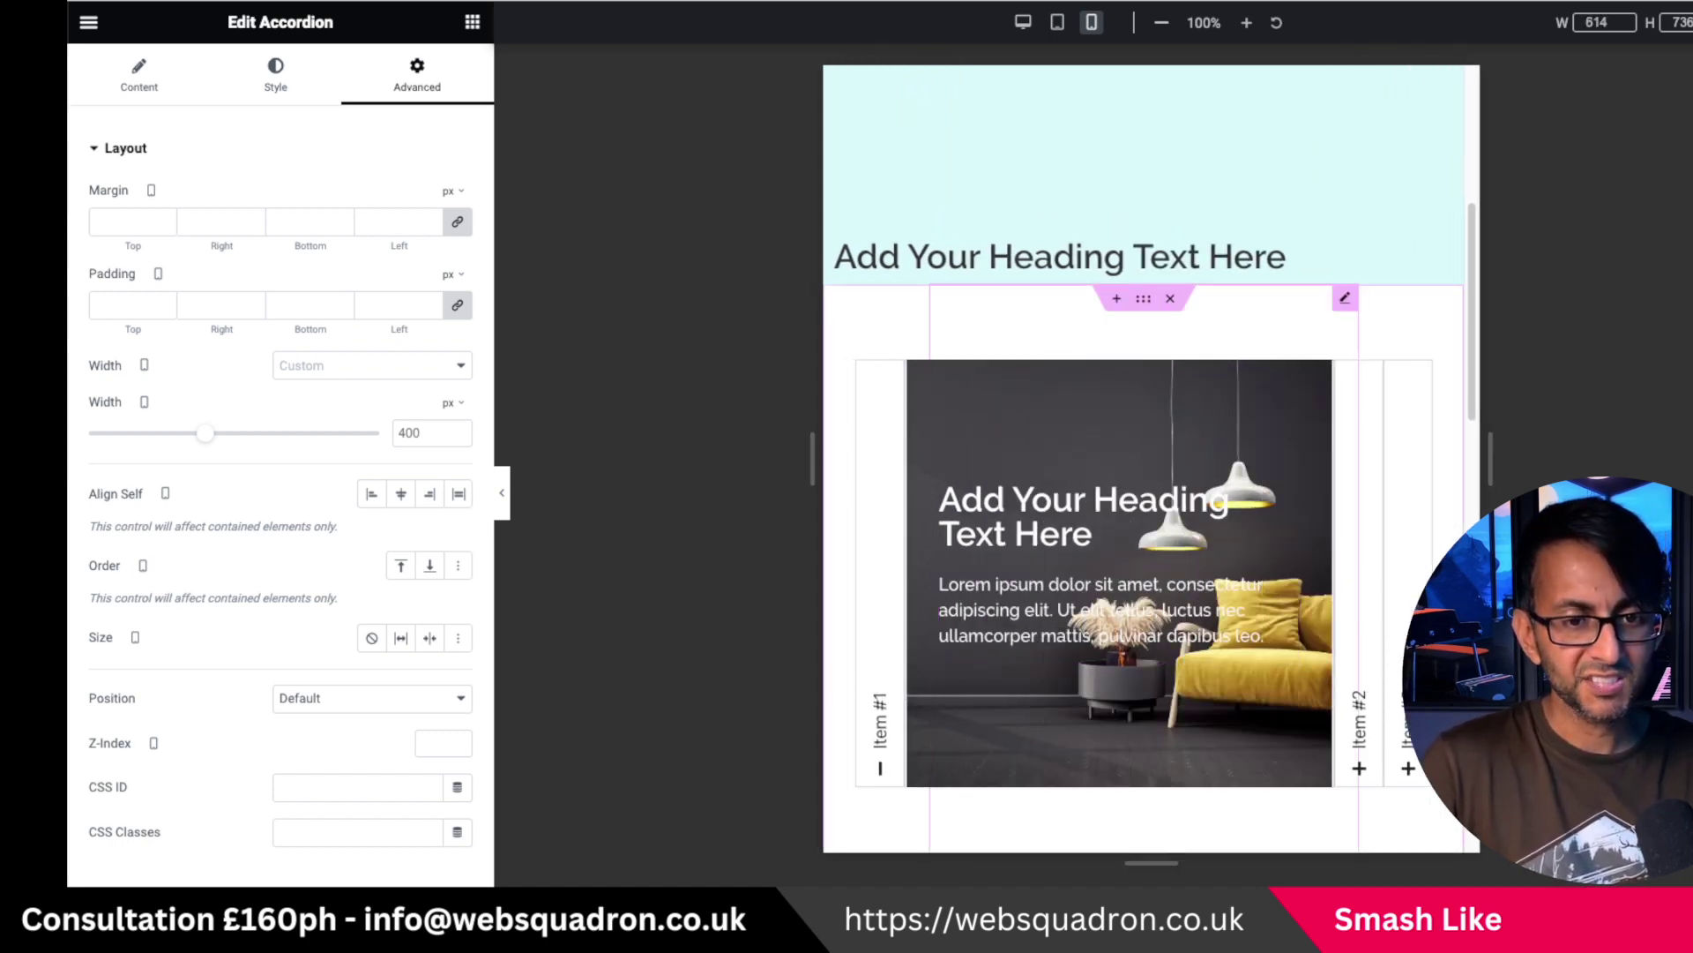
pyautogui.click(1405, 732)
pyautogui.click(1023, 22)
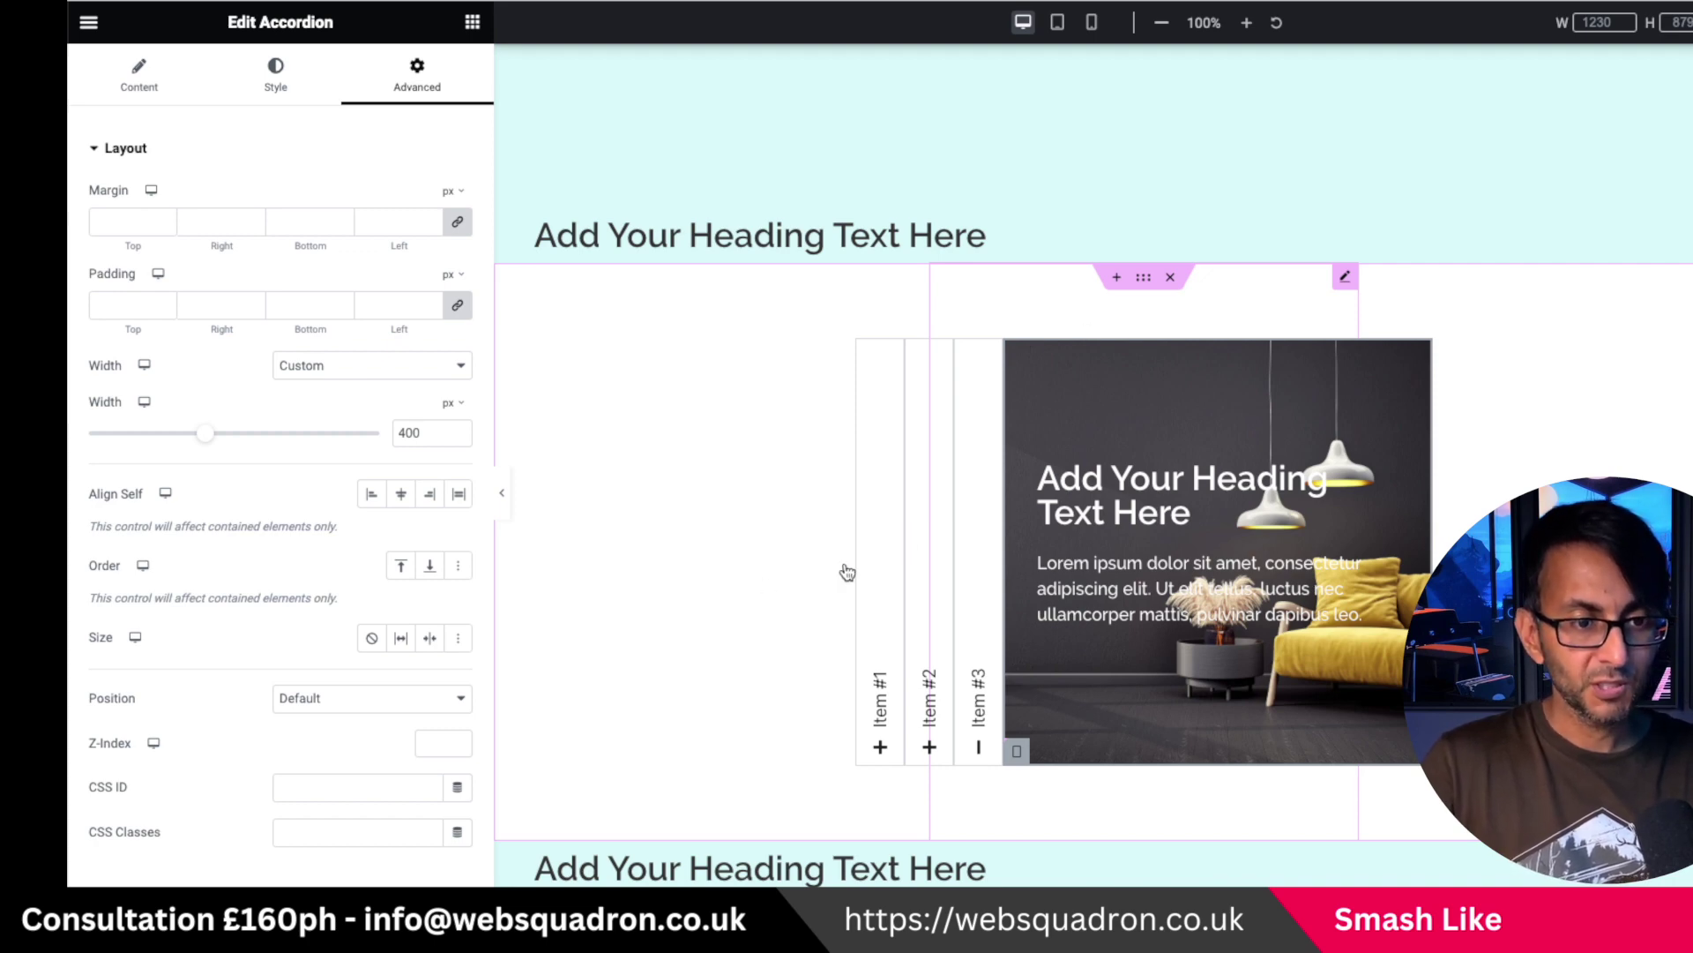
pyautogui.click(503, 498)
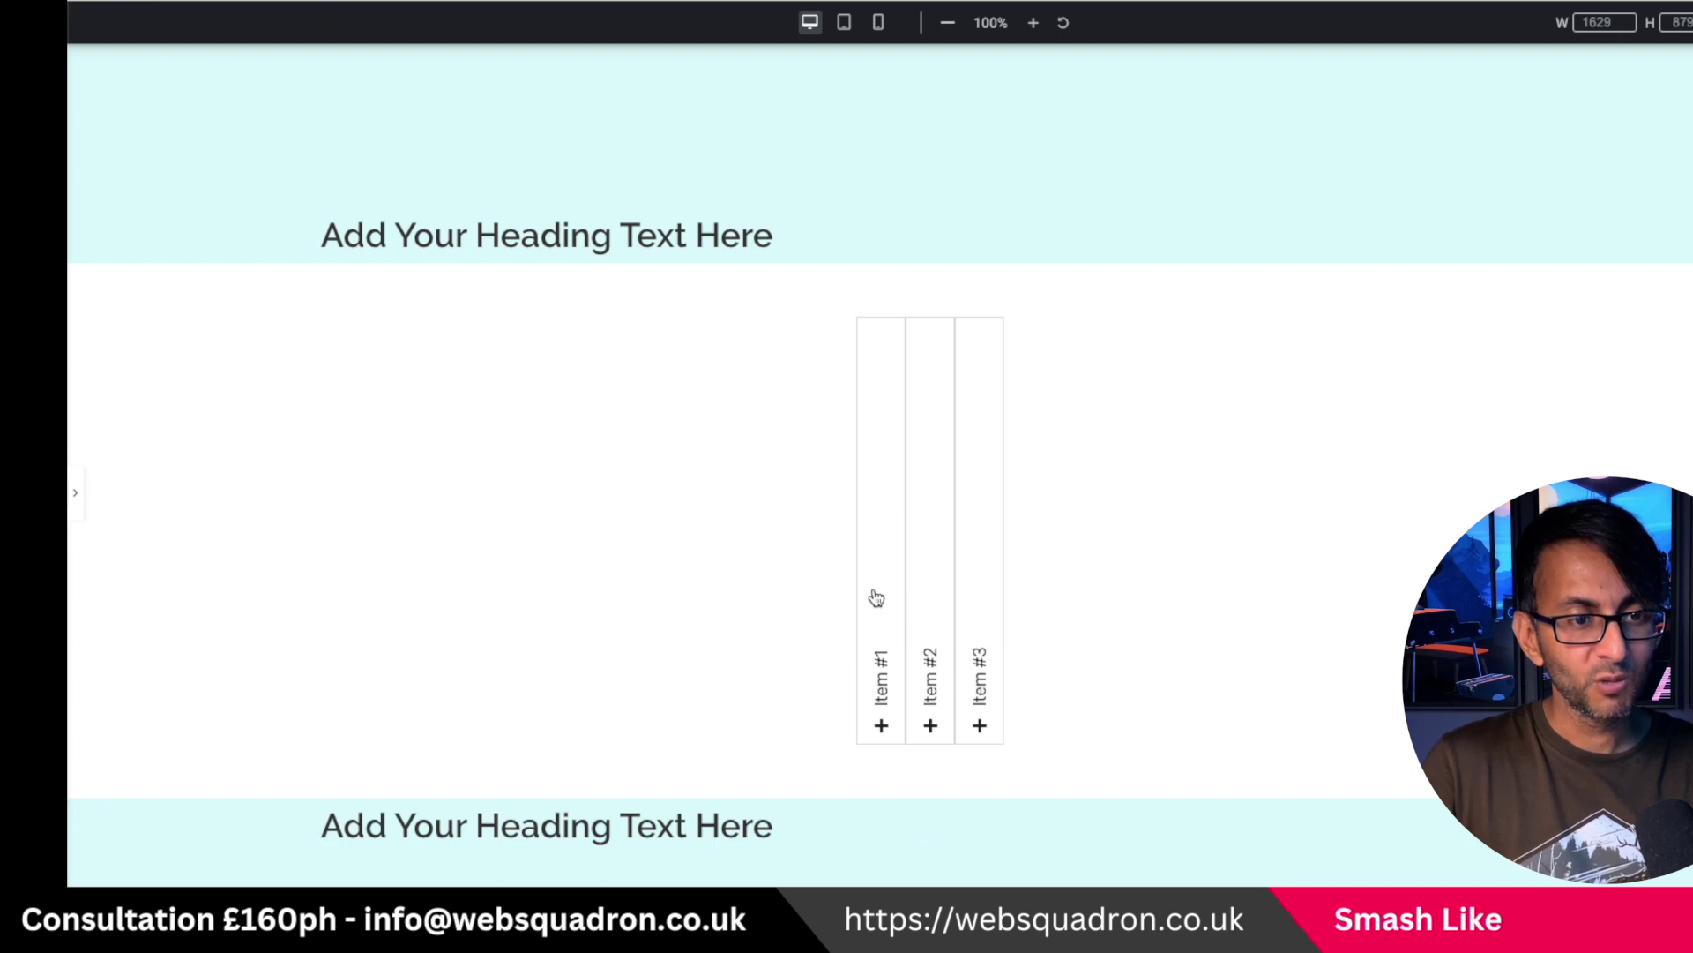
# Open and close Items #1, #3 and #2 in the full-width preview
pyautogui.click(875, 599)
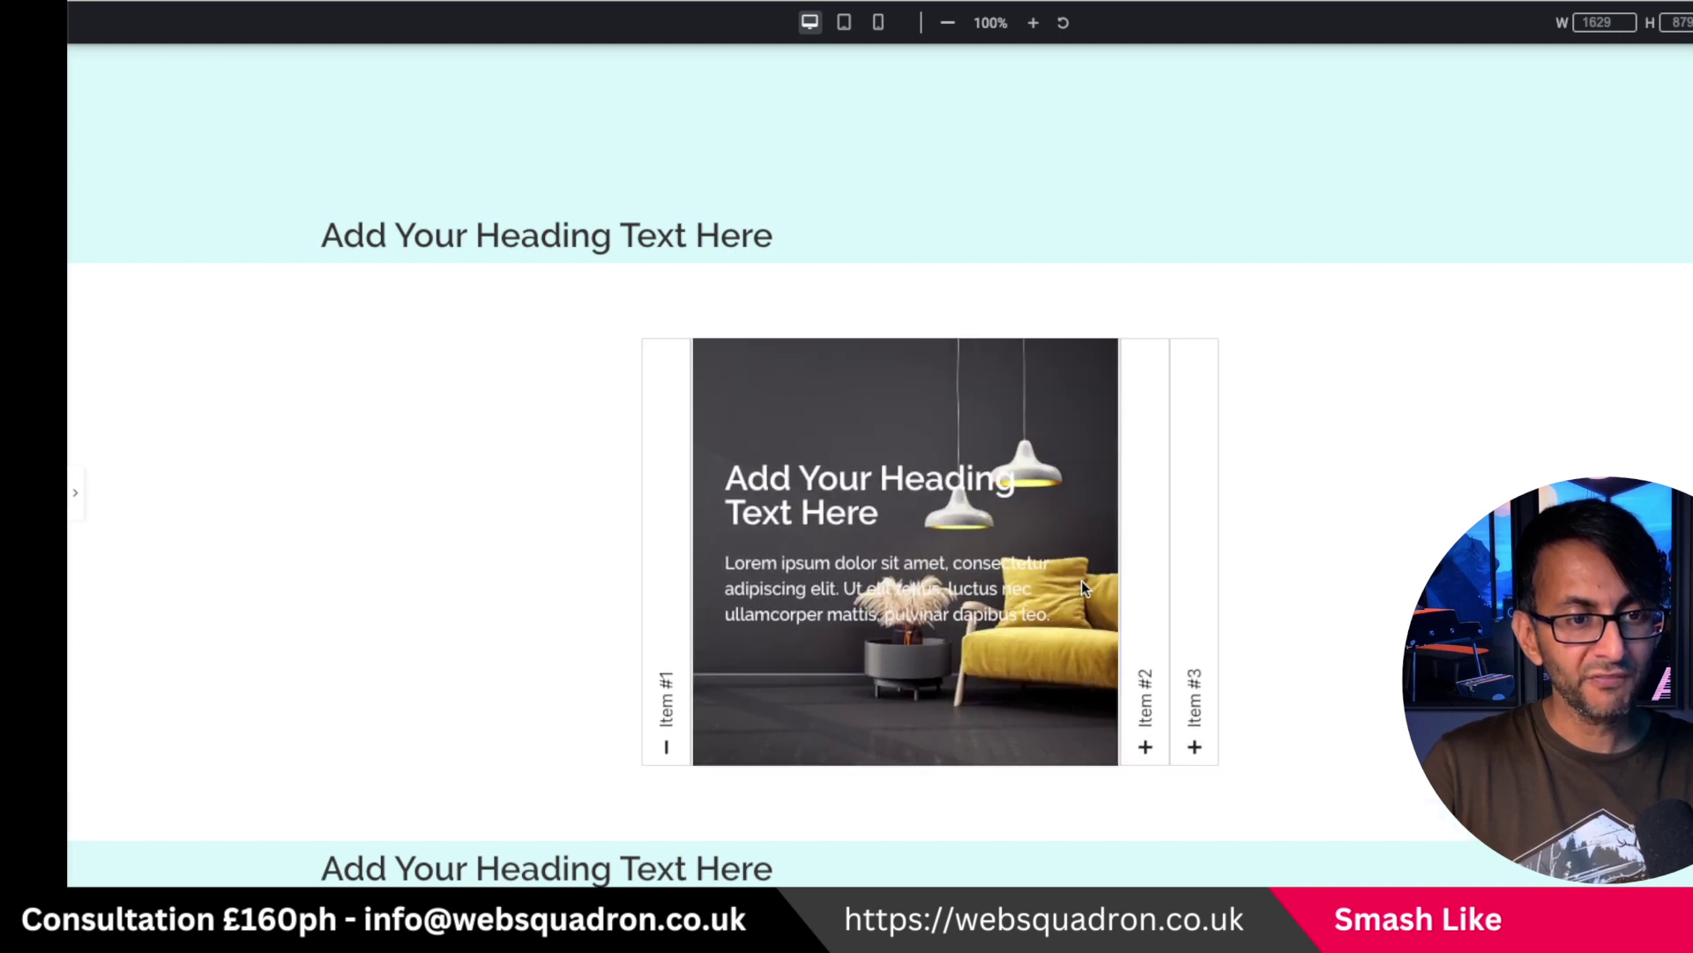
pyautogui.click(662, 577)
pyautogui.click(979, 547)
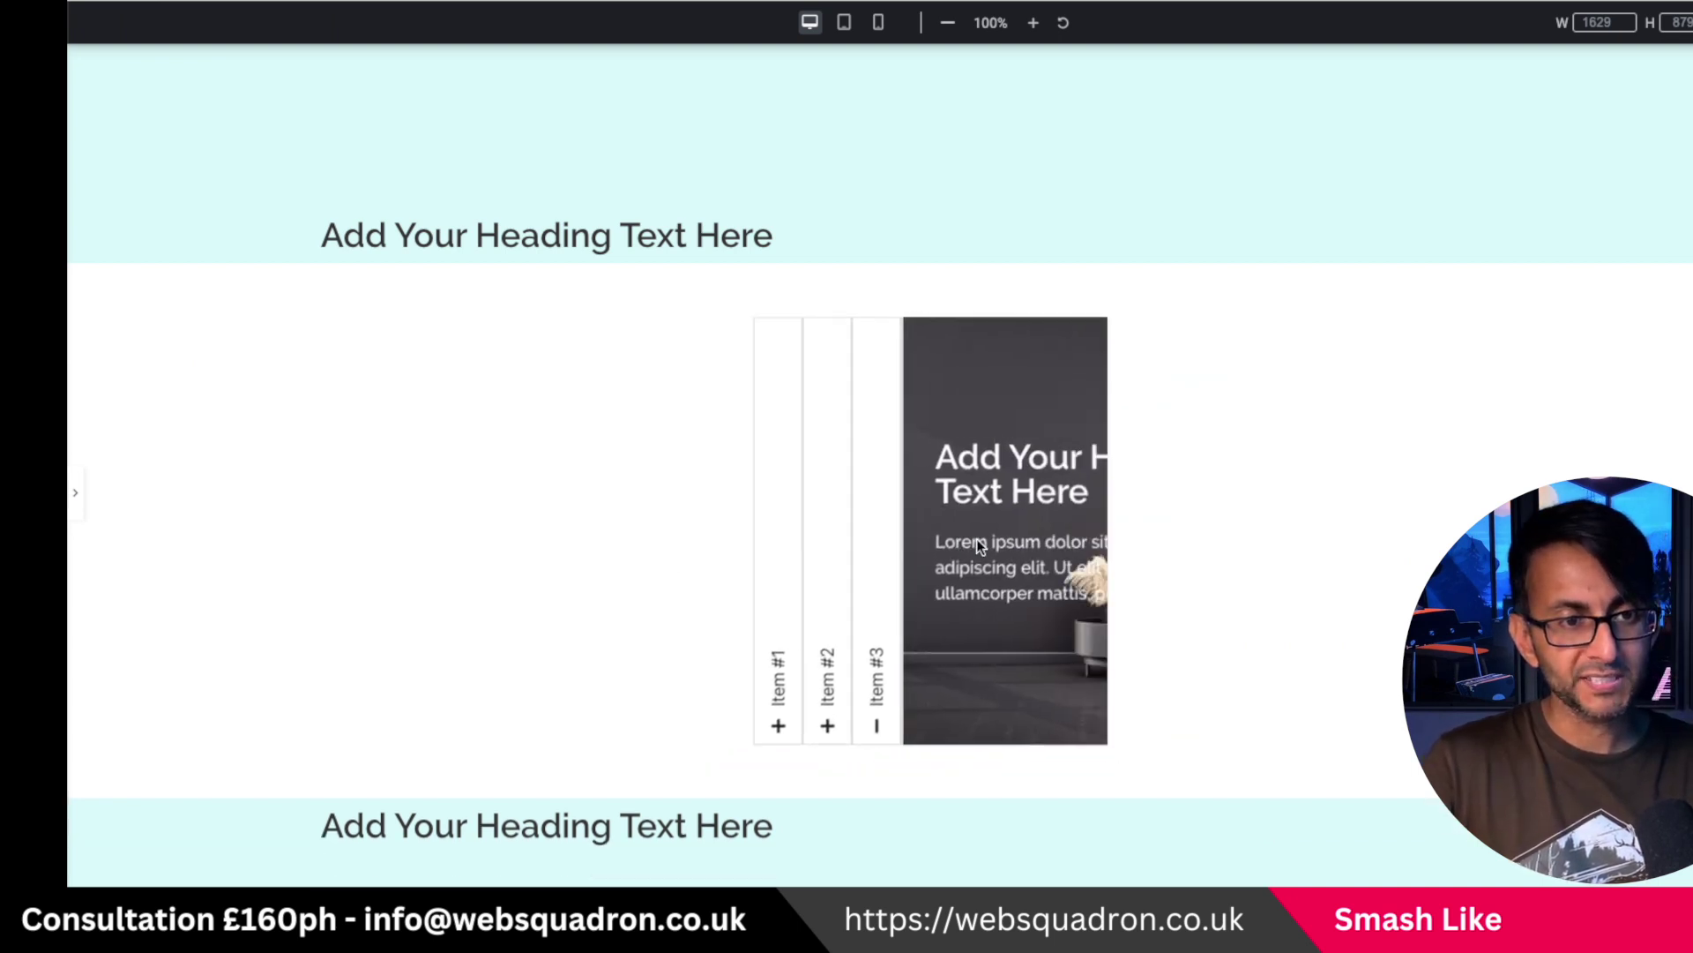
pyautogui.click(652, 586)
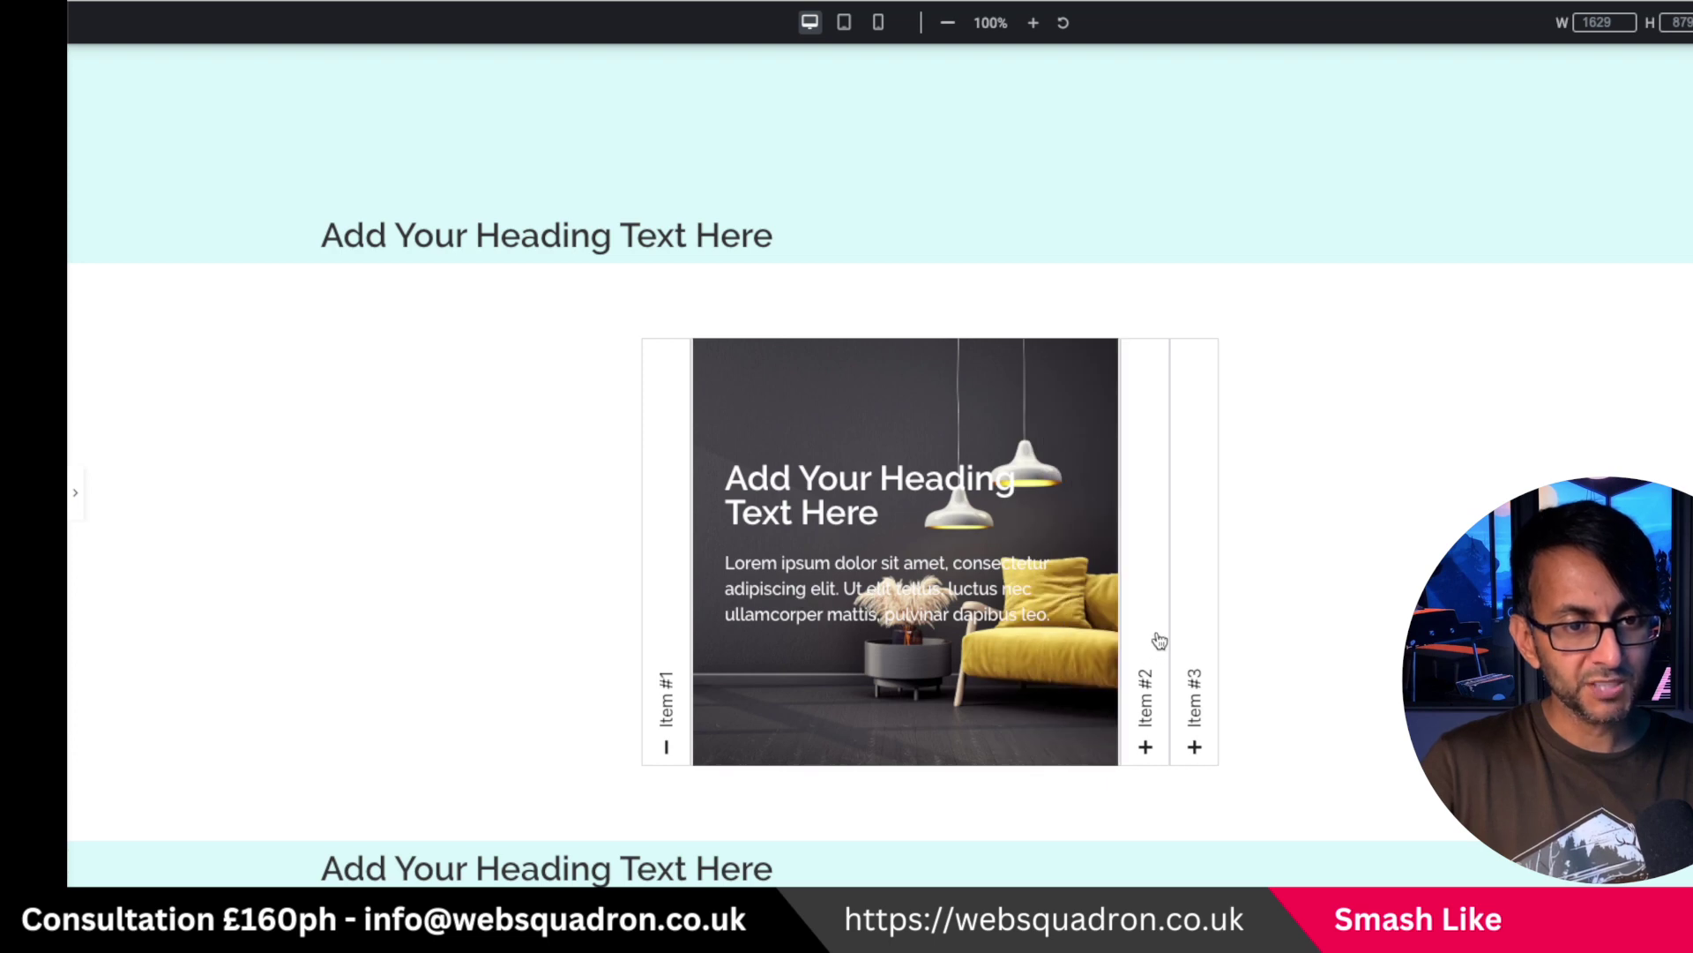
pyautogui.click(1158, 641)
pyautogui.click(1202, 601)
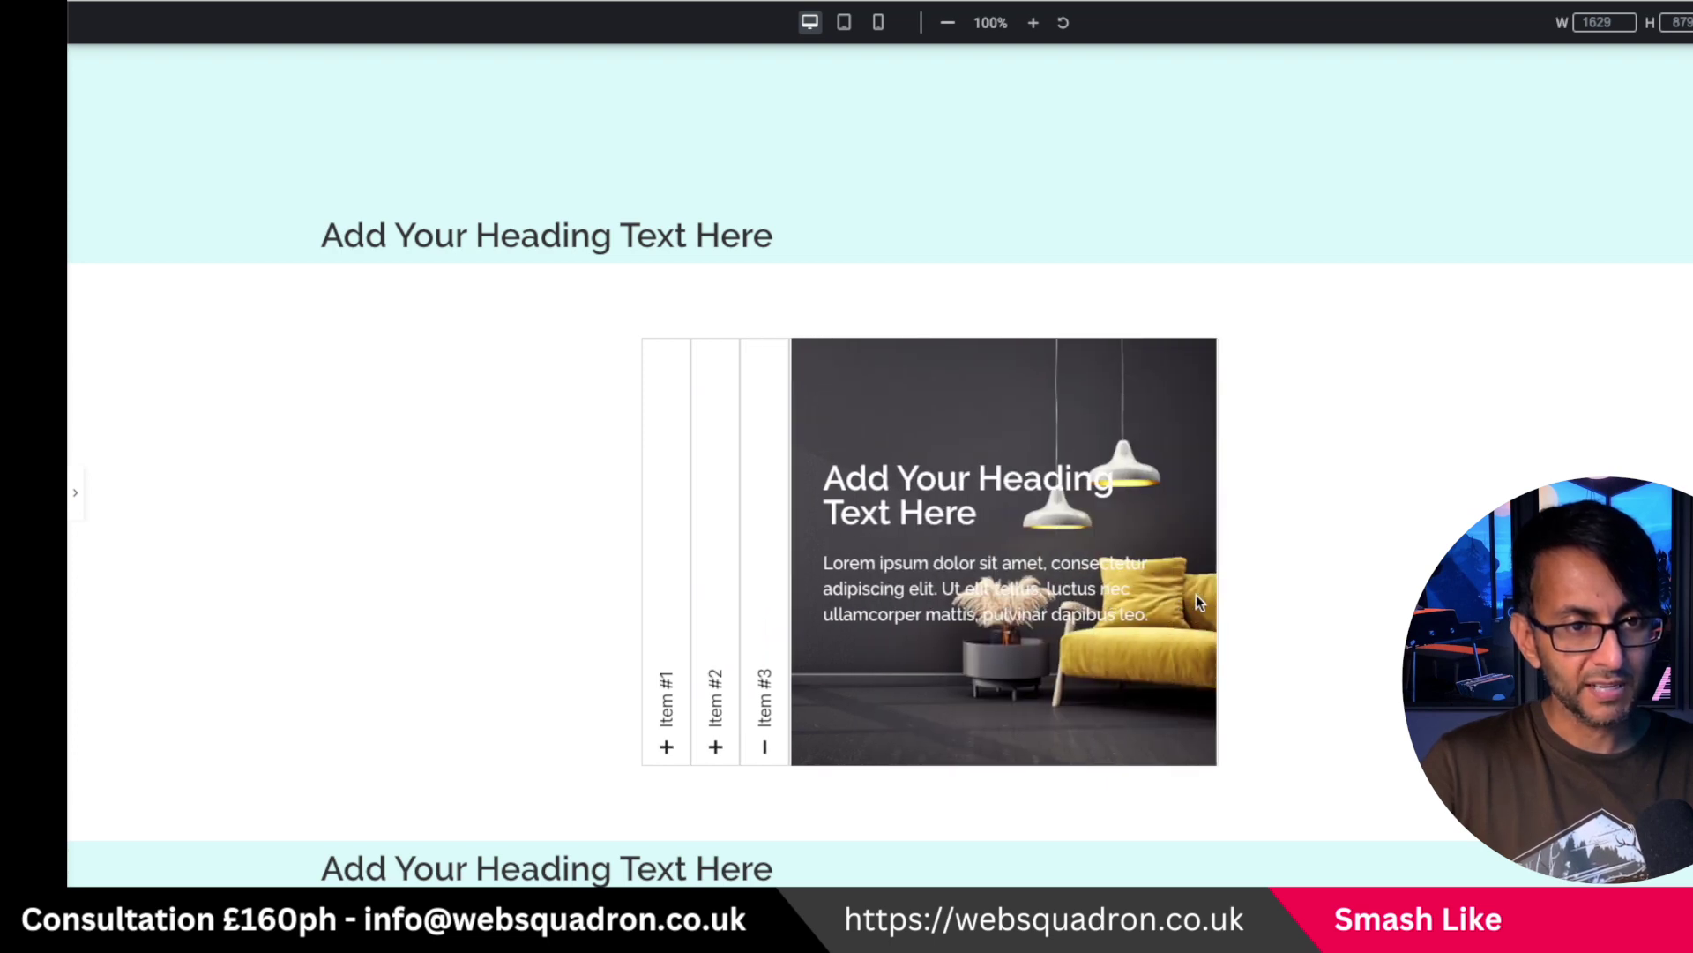
pyautogui.click(765, 654)
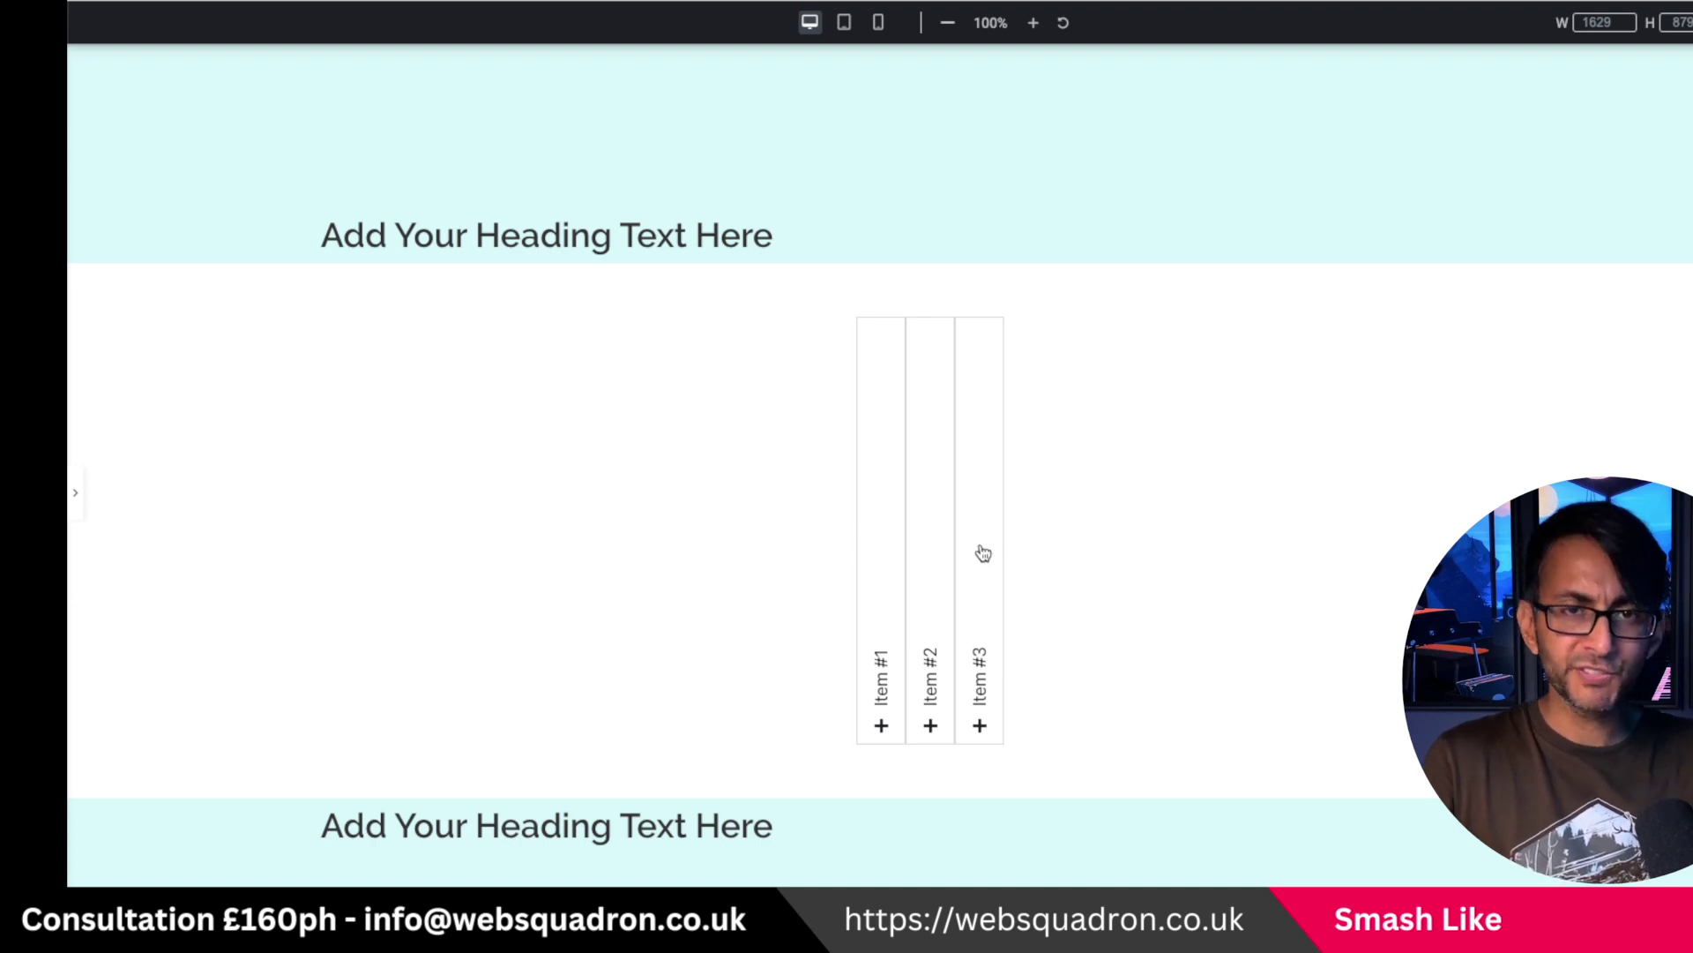
# Cycle through Items #1, #2 and #3 again, leaving Item #1 open
pyautogui.click(893, 600)
pyautogui.click(1126, 586)
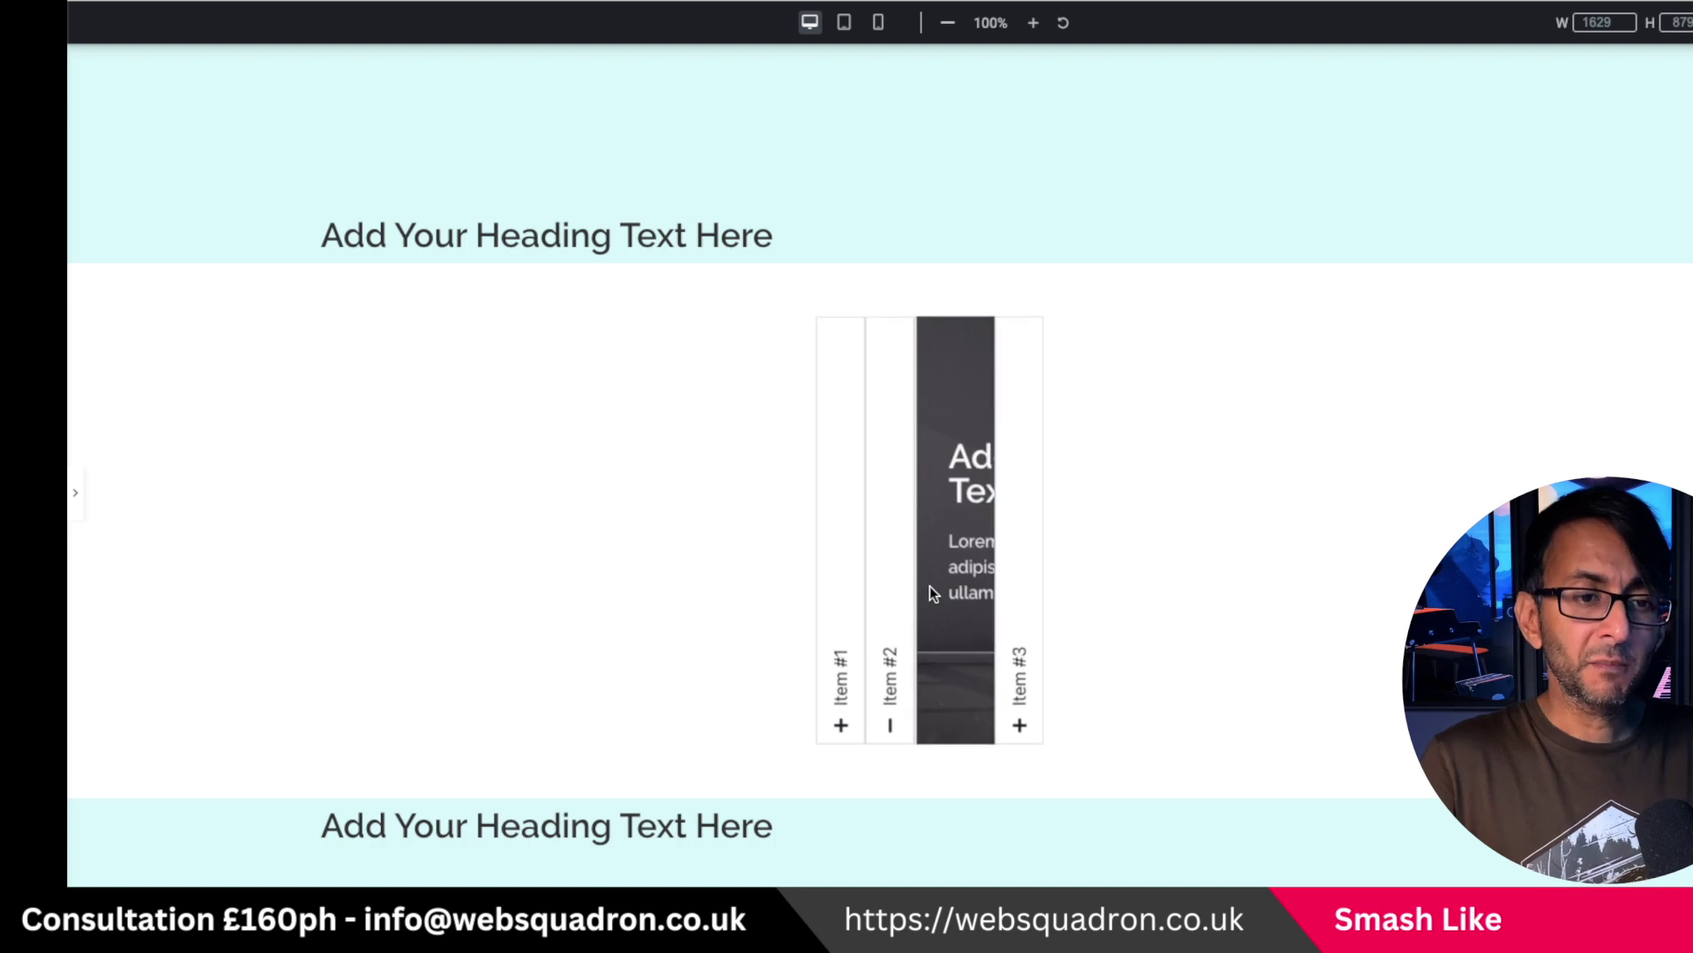
pyautogui.click(681, 593)
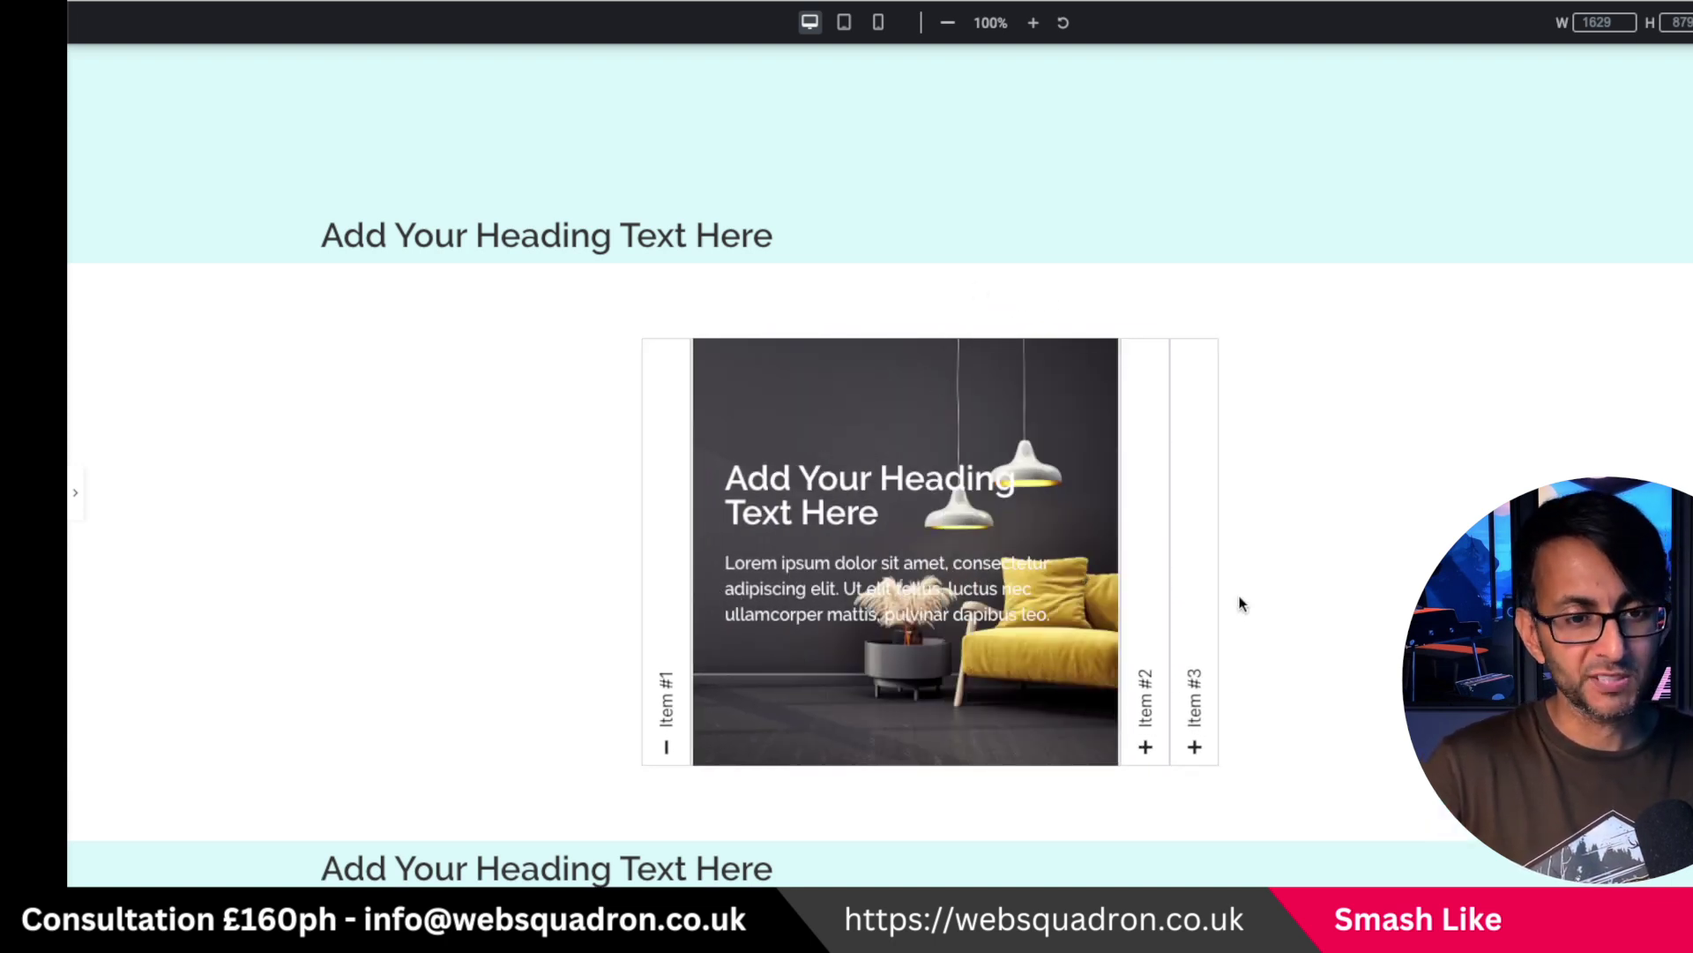
pyautogui.click(1197, 598)
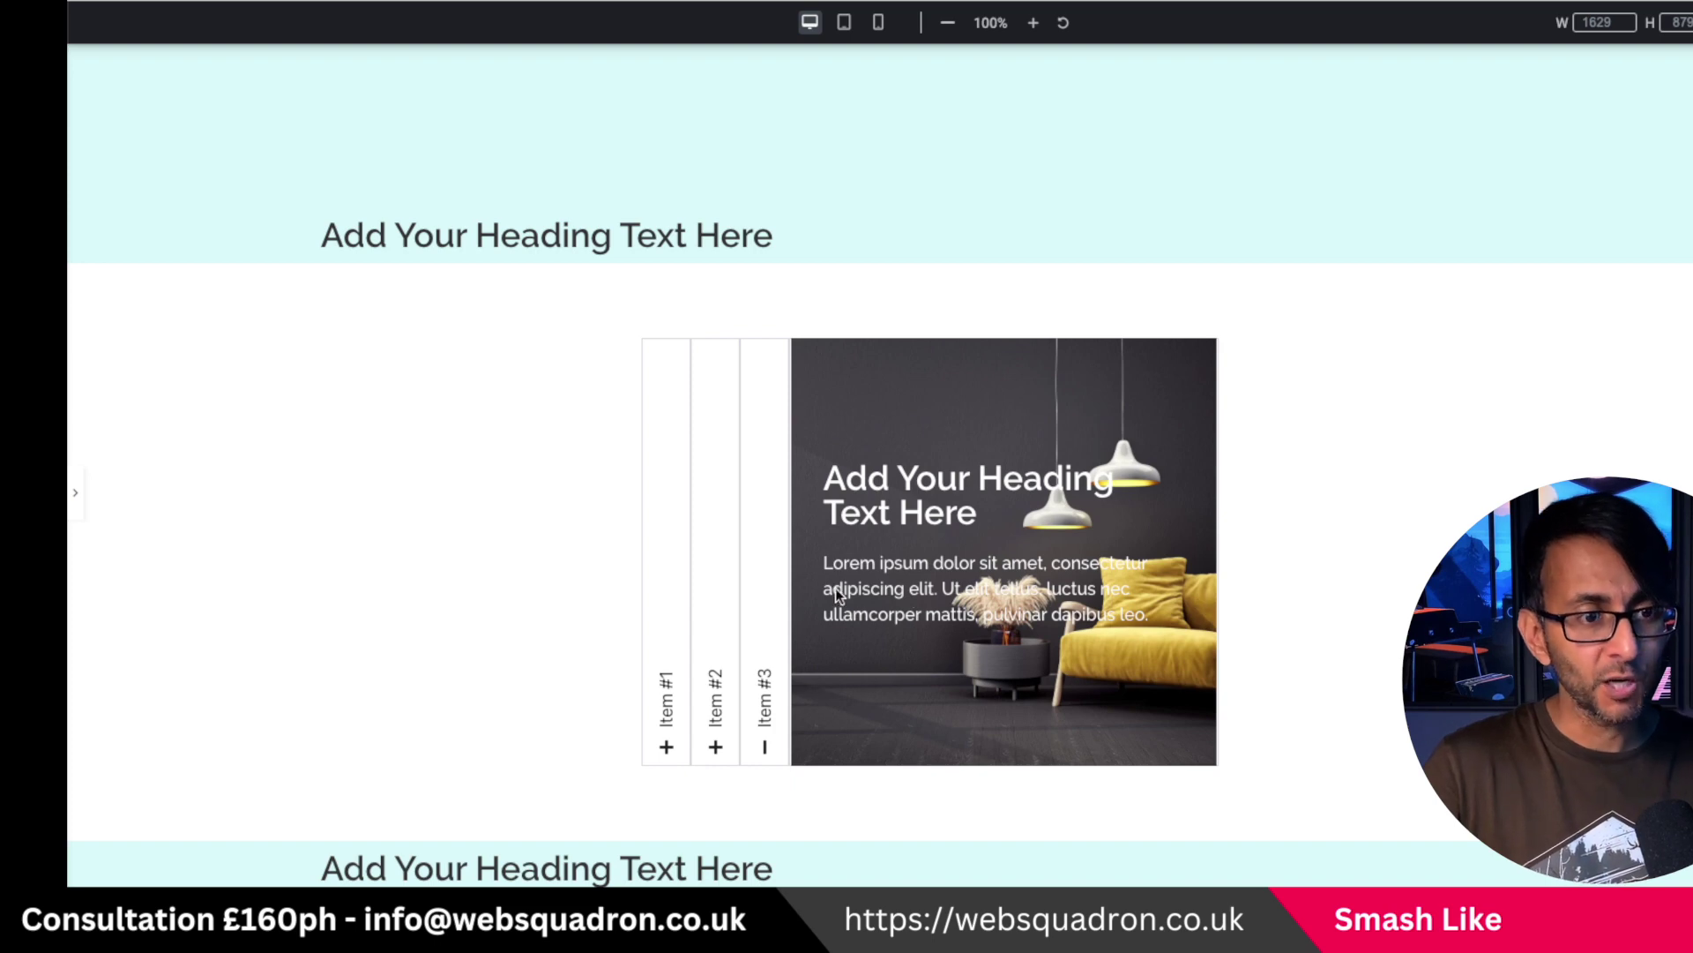
pyautogui.click(670, 604)
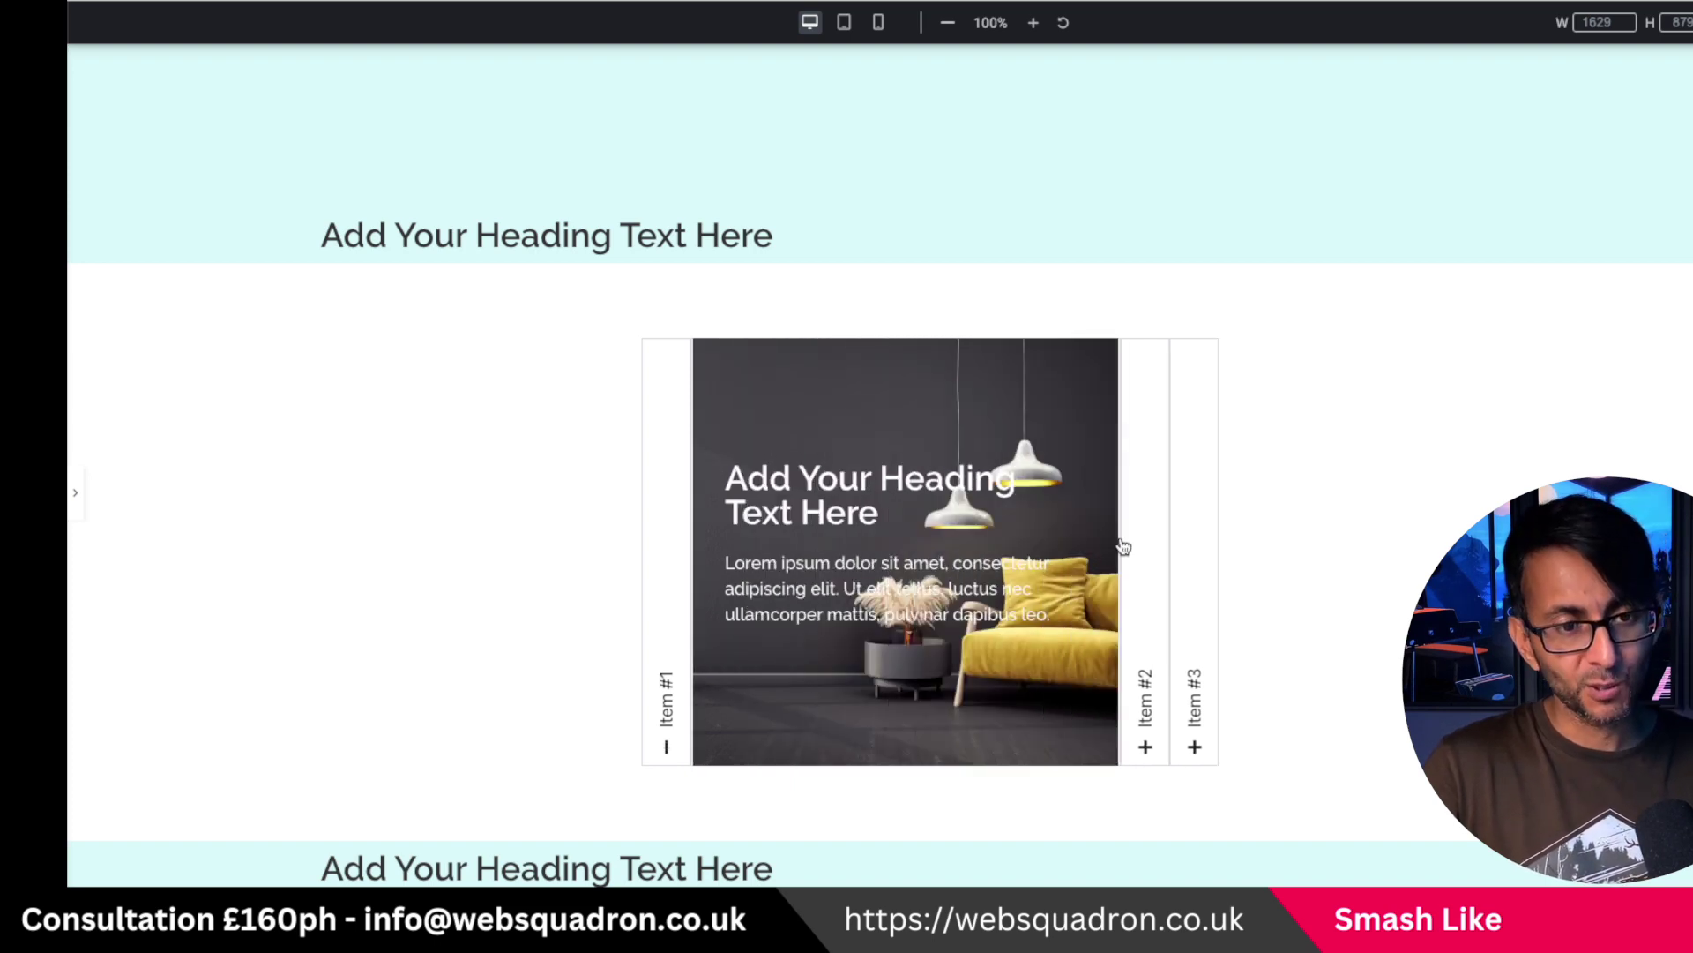